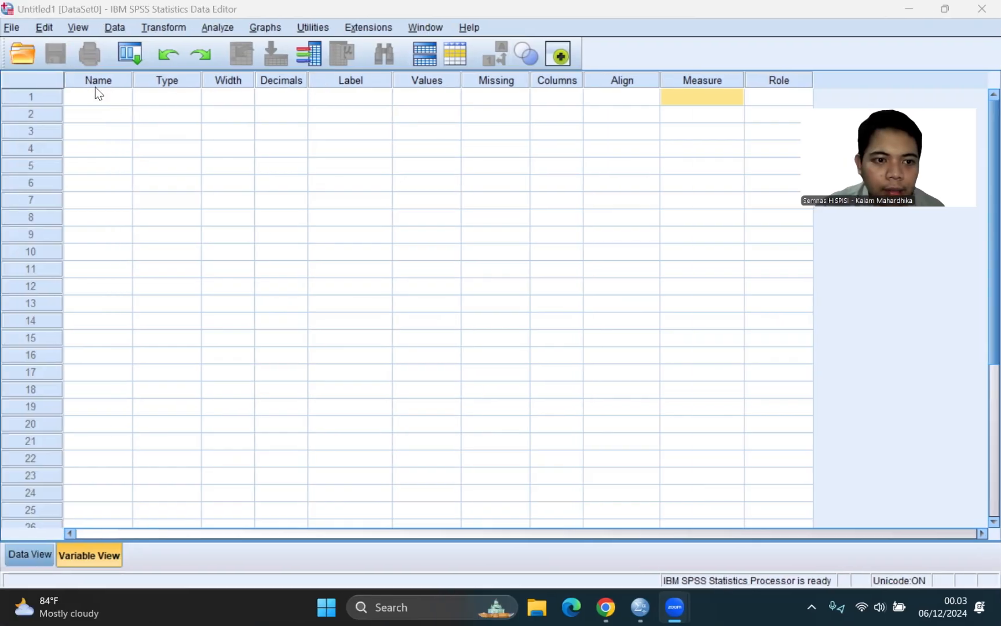
- Define the first variable in the empty variable list with the name P1
click(94, 101)
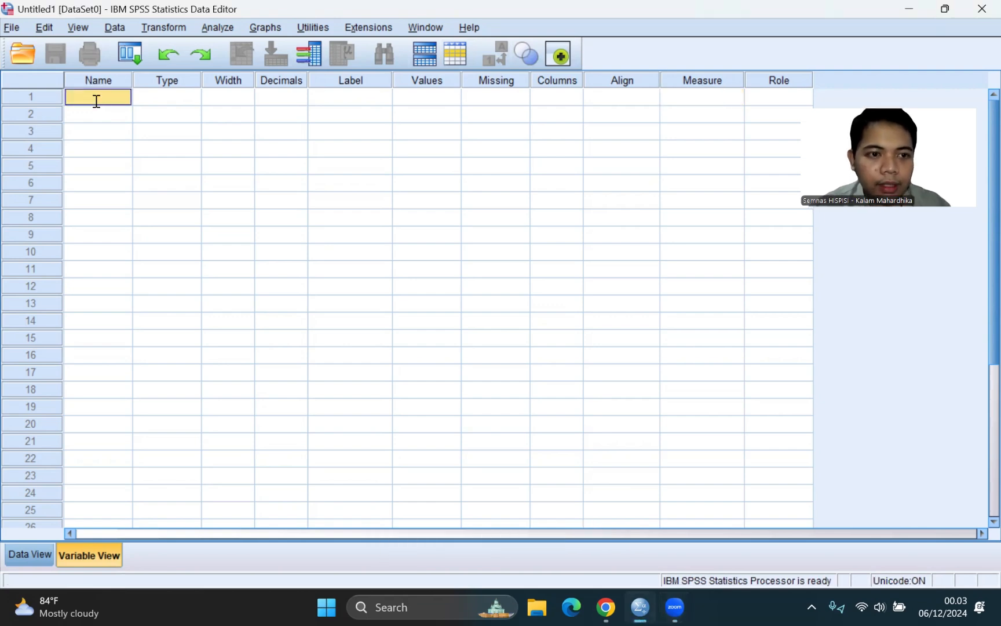
click(96, 101)
key(Caps_Lock)
key(Caps_Lock)
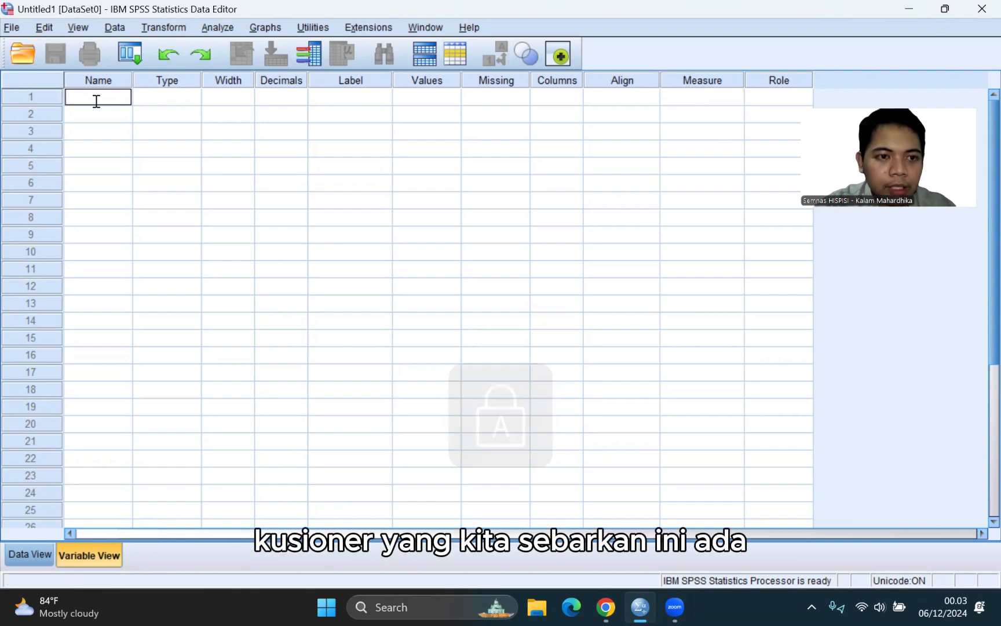
text(P1)
key(Return)
- Add two more variables below P1, named P2 and P3
text(P)
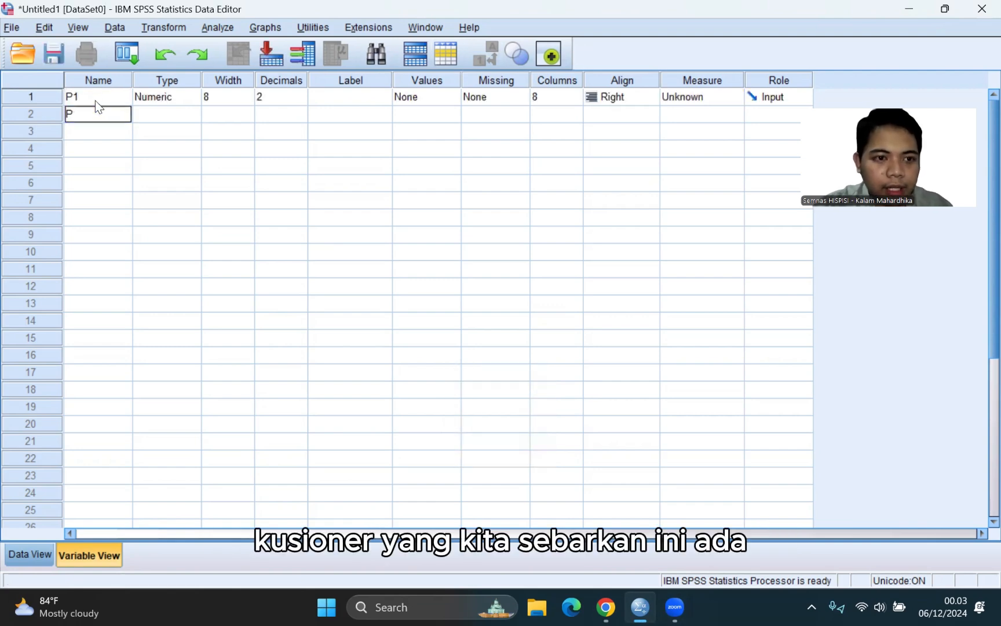
text(2P)
key(Return)
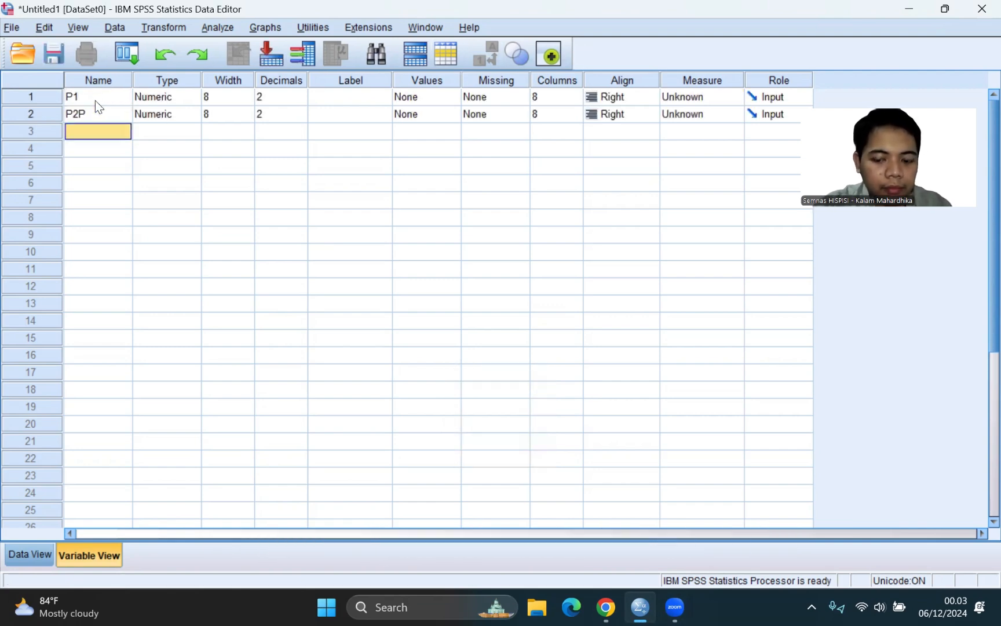
click(93, 106)
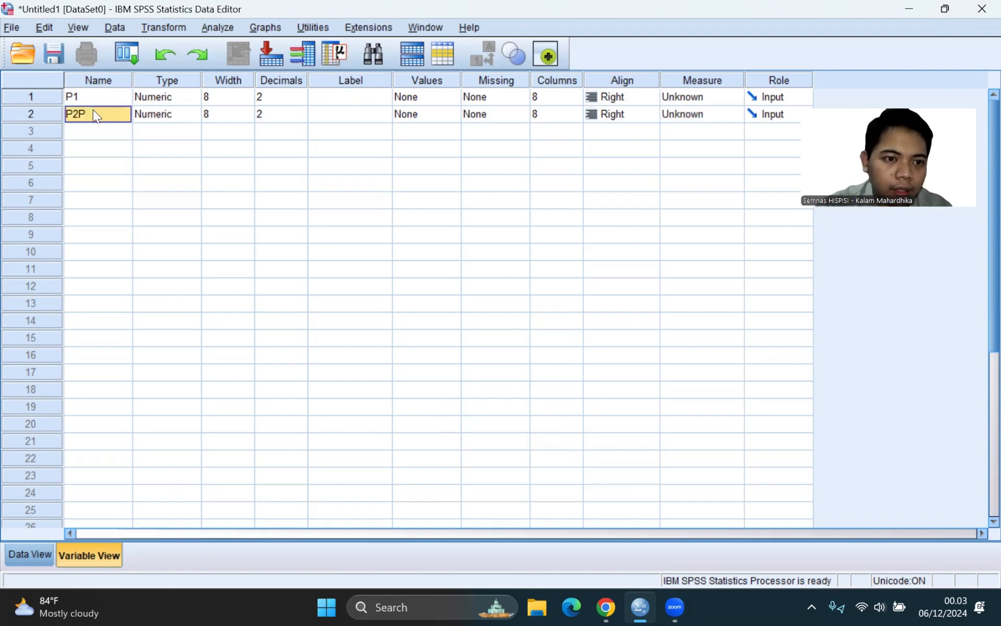
click(94, 110)
key(BackSpace)
key(Return)
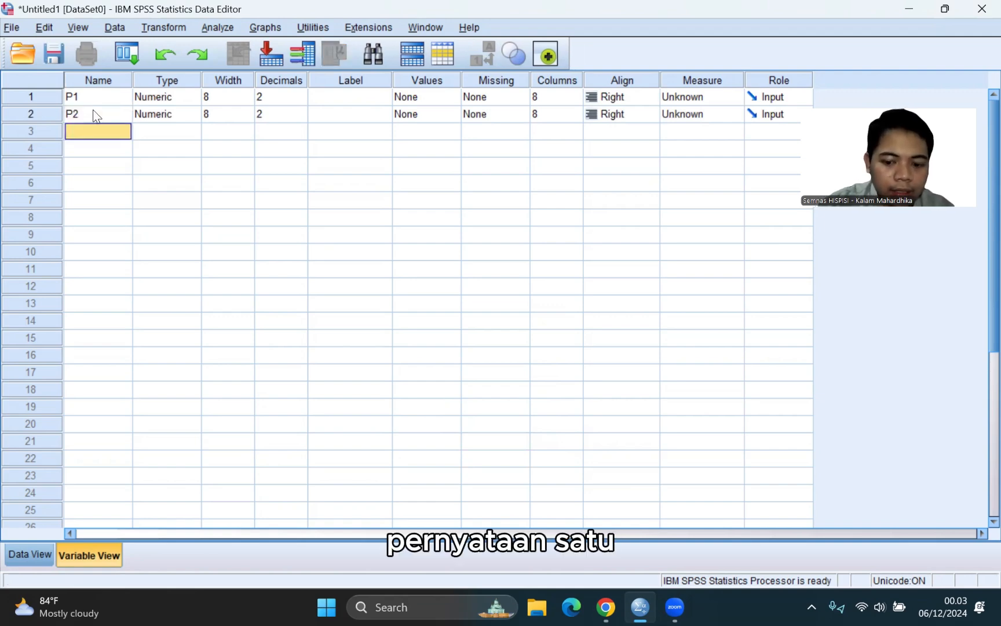
text(P3)
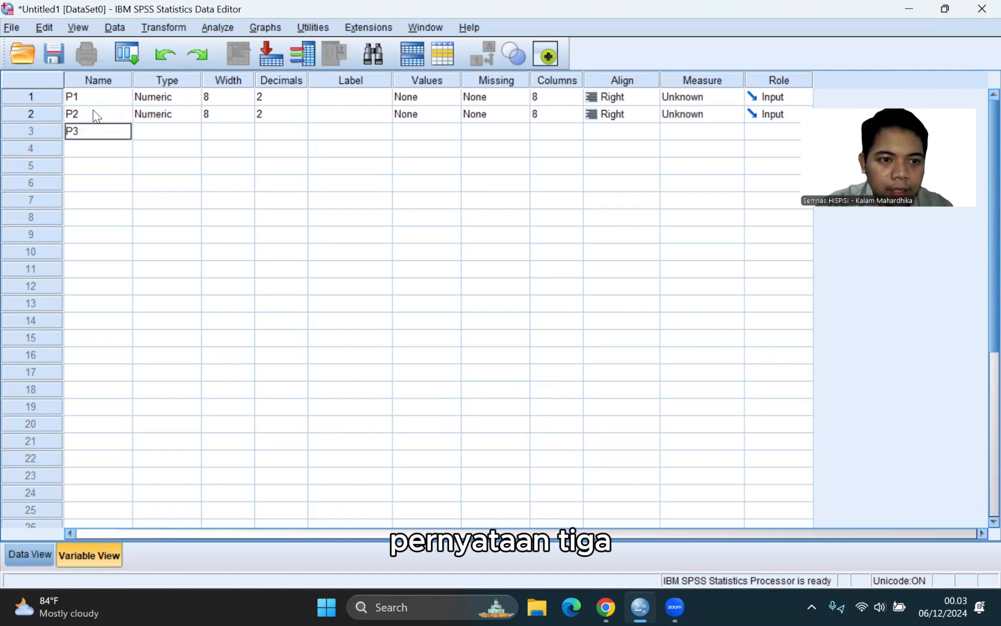
key(Return)
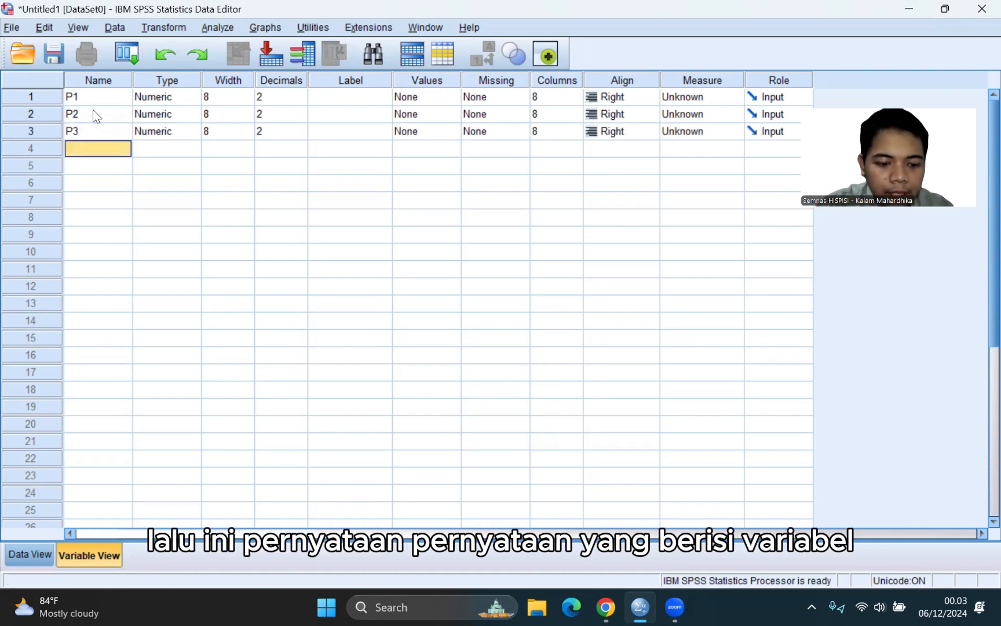
- Add three variables below P3, named X1, X2 and Y1
text(X1)
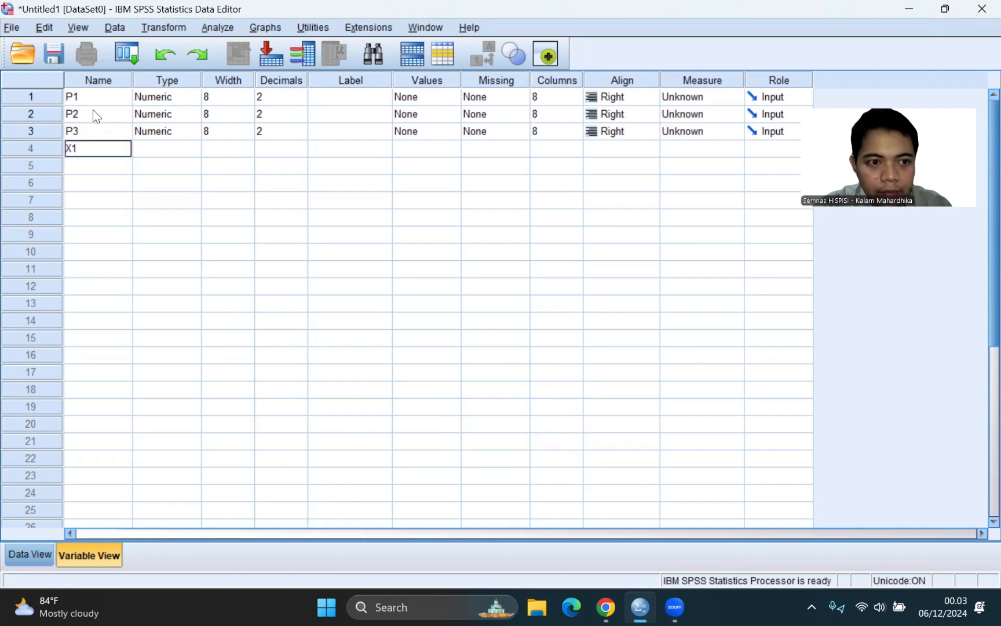
key(Return)
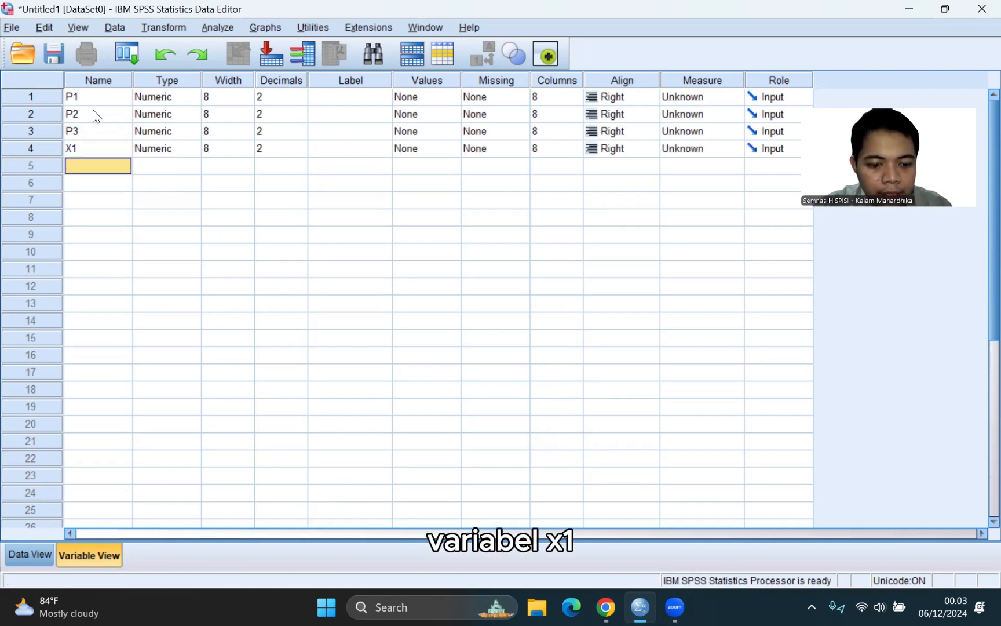
text(X2)
key(Return)
text(X)
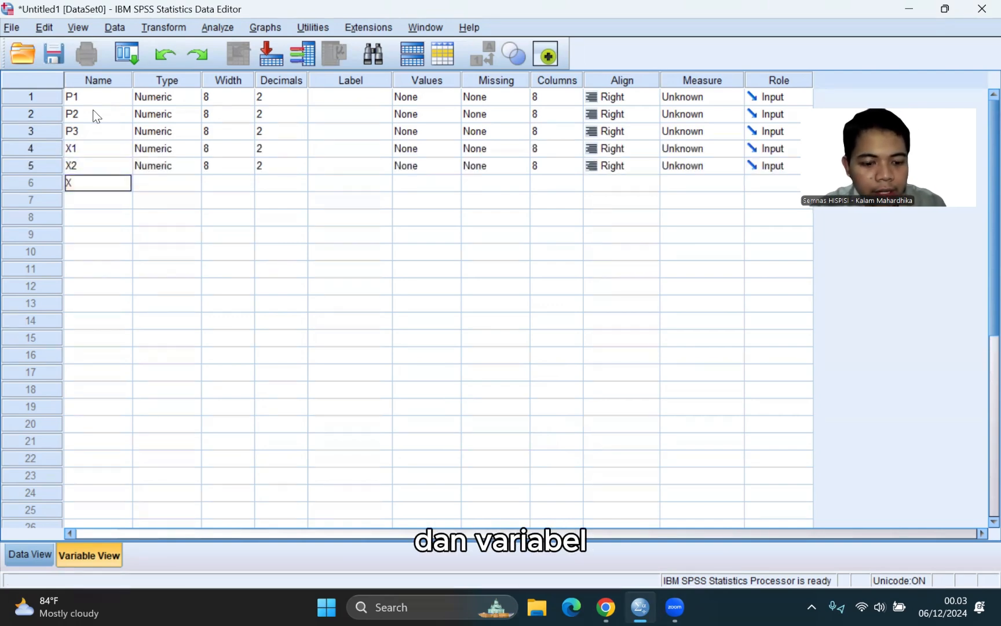
key(BackSpace)
text(Y1)
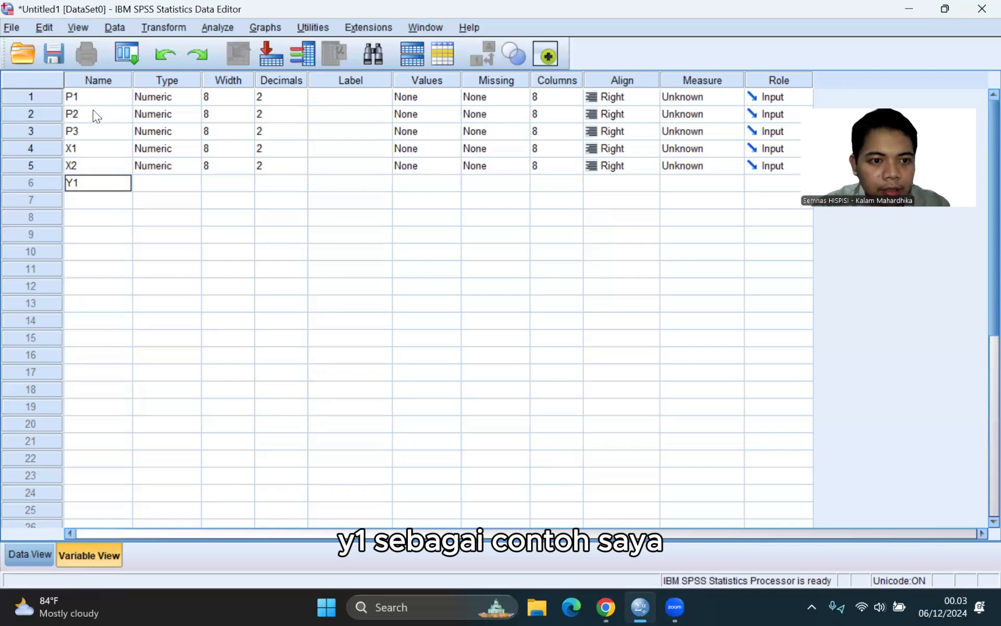
click(416, 148)
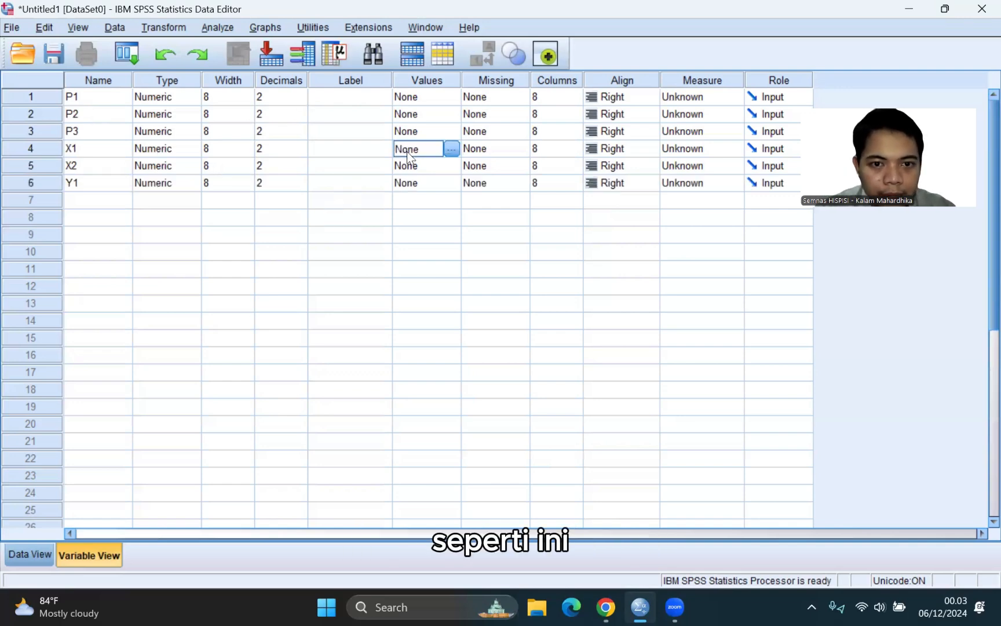
- Copy the heading "Jenis Kelamin" from the questionnaire PDF in Chrome and paste it in SPSS as the label of P1
click(353, 98)
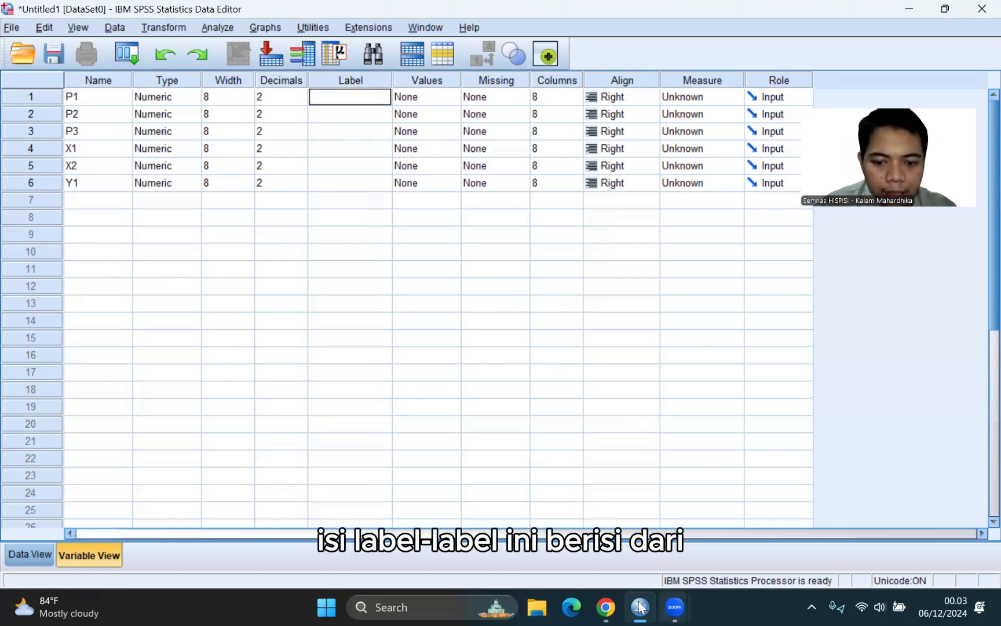
mouse_move(606, 607)
click(642, 557)
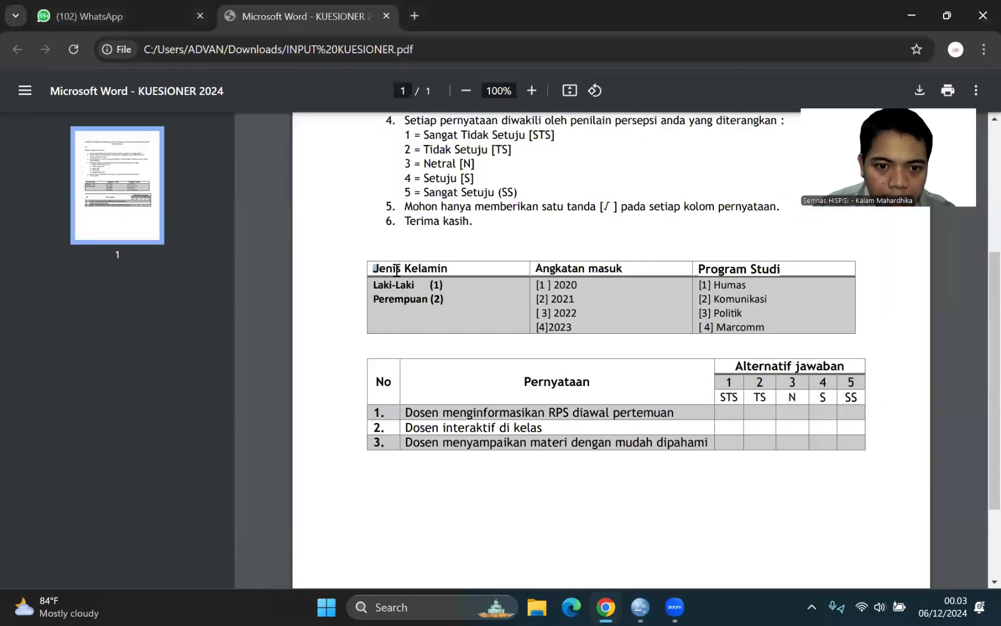
drag(372, 268, 472, 278)
key(ctrl+c)
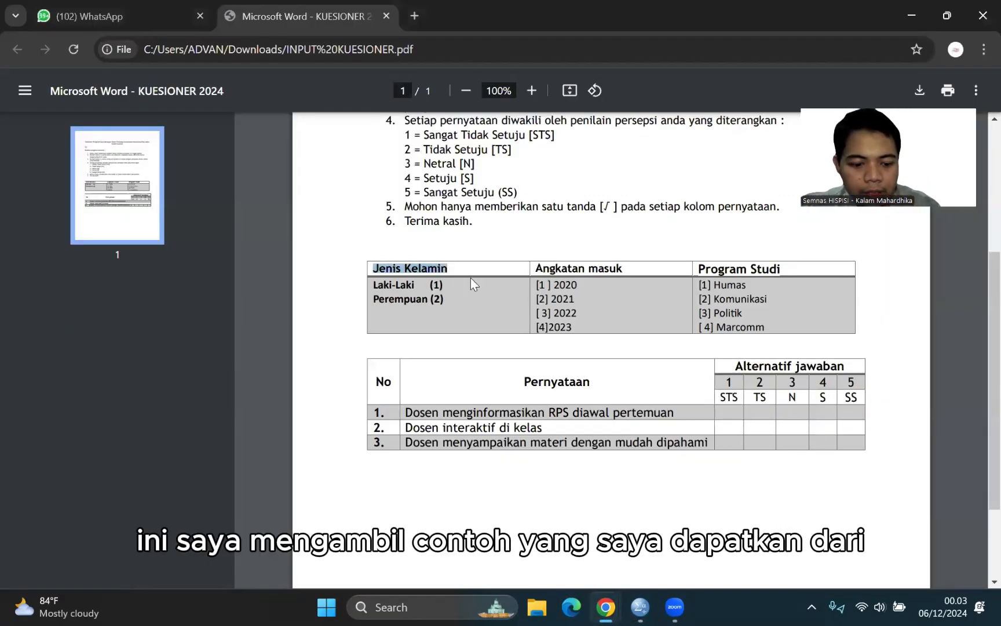
mouse_move(648, 607)
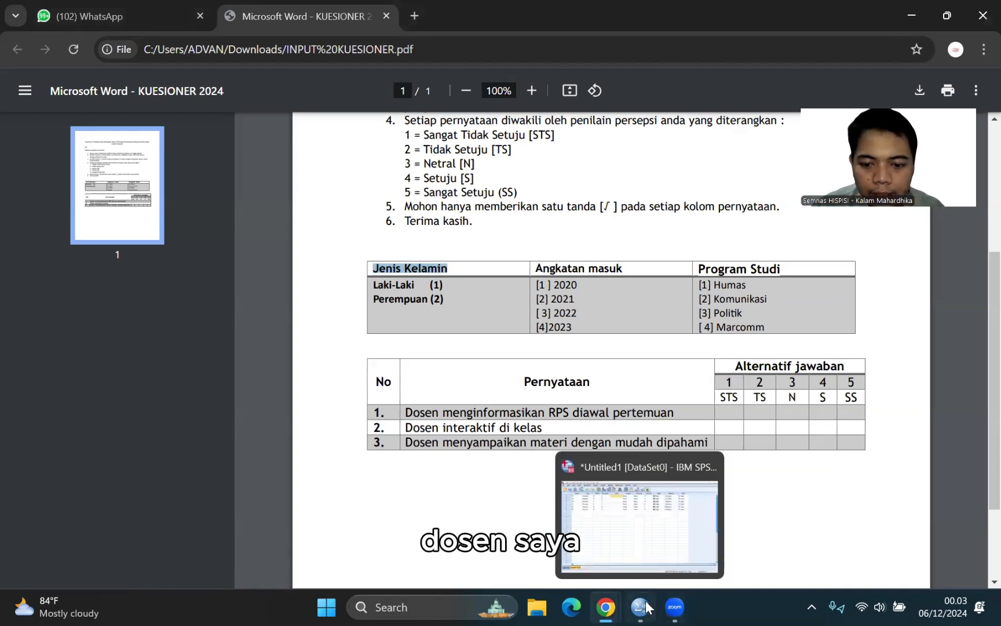
click(632, 553)
click(362, 94)
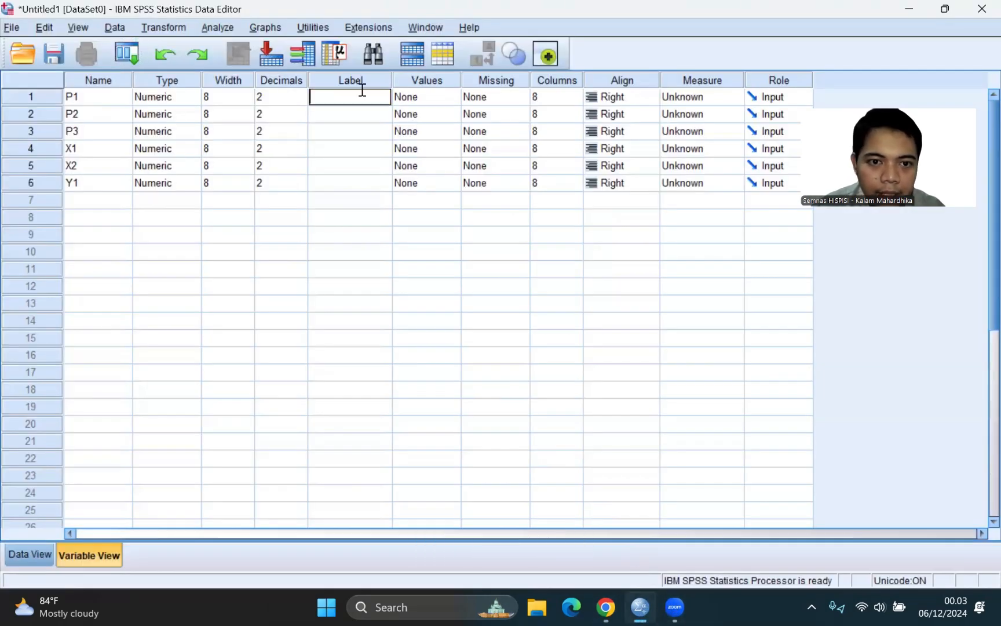
key(ctrl+v)
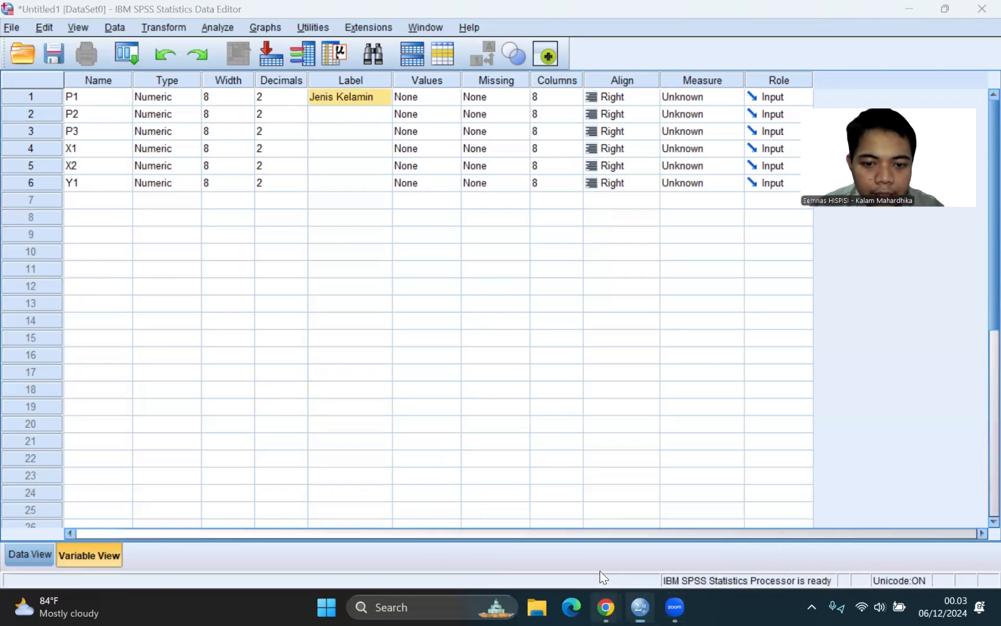
- Copy "Angkatan masuk" from the questionnaire PDF in Chrome and paste it in SPSS as the label of P2
mouse_move(606, 608)
click(684, 522)
drag(535, 268, 664, 279)
key(ctrl+c)
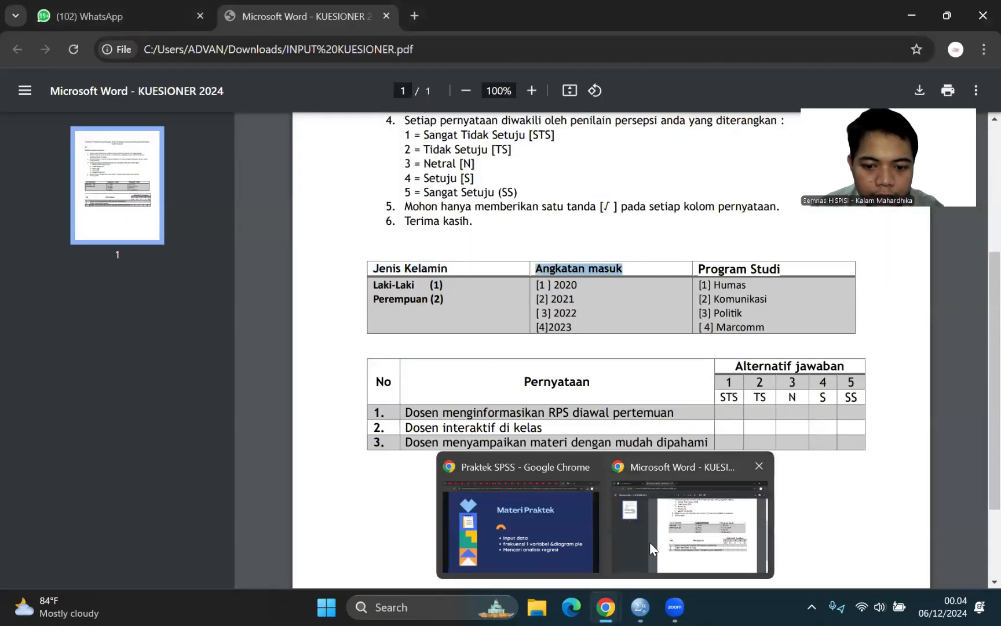
click(640, 608)
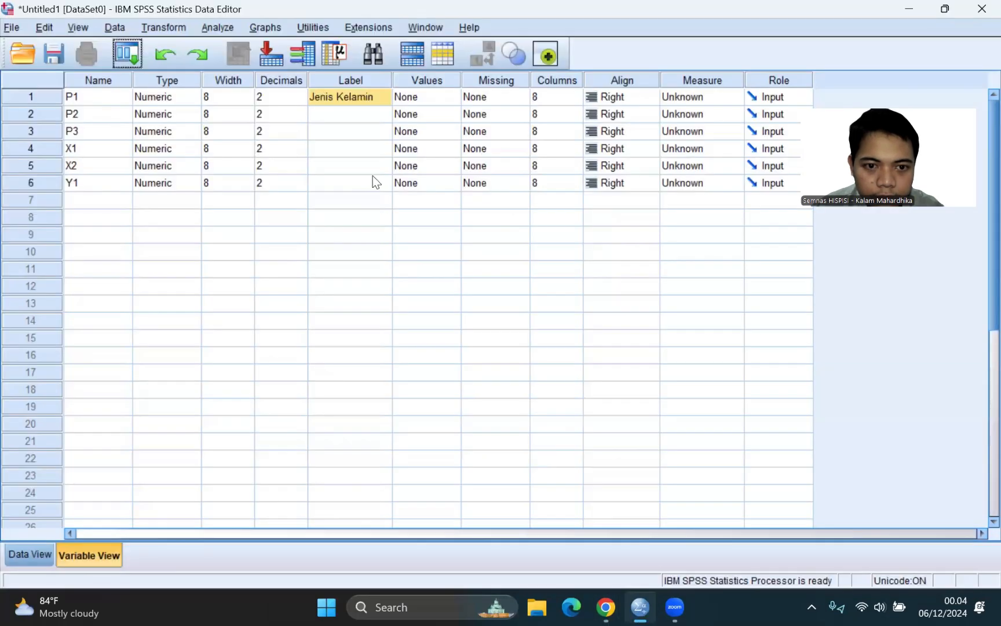
double_click(363, 120)
key(ctrl+v)
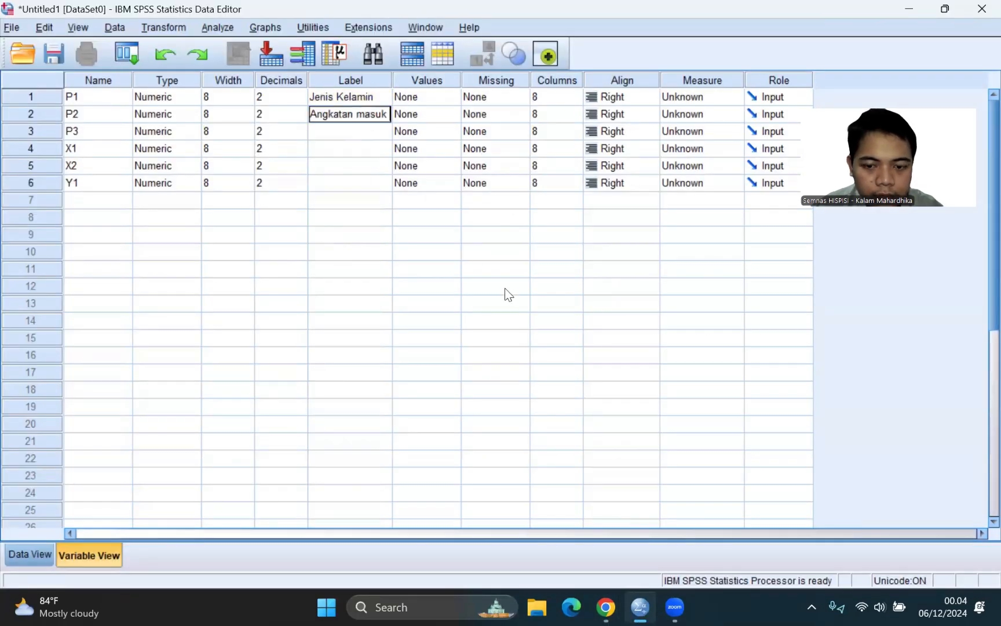
- Copy "Program Studi" from the questionnaire PDF in Chrome and paste it in SPSS as the label of P3
click(626, 599)
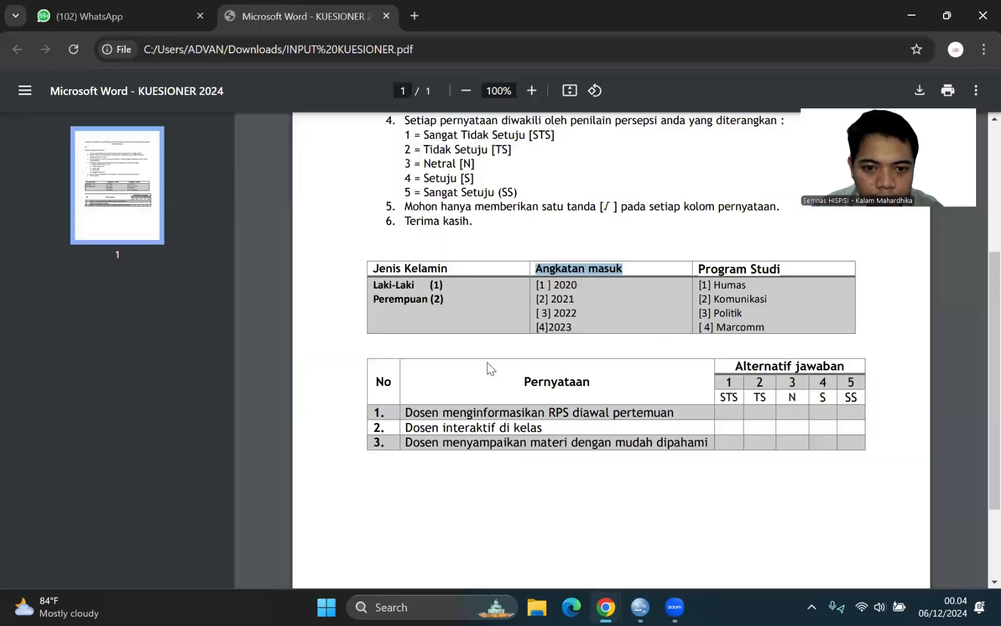
drag(699, 270, 822, 277)
key(ctrl+c)
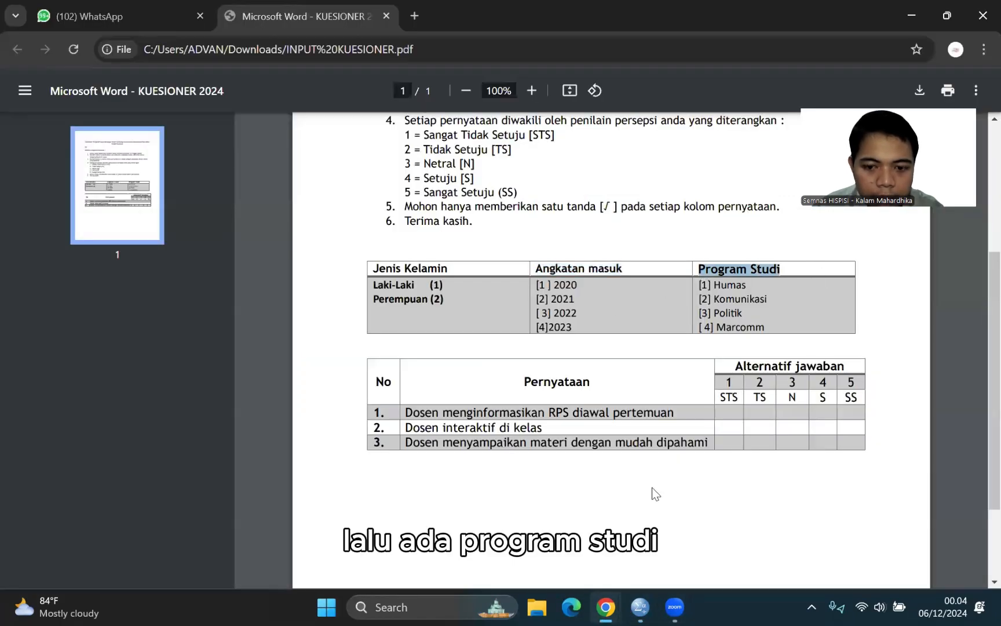
click(639, 607)
double_click(373, 132)
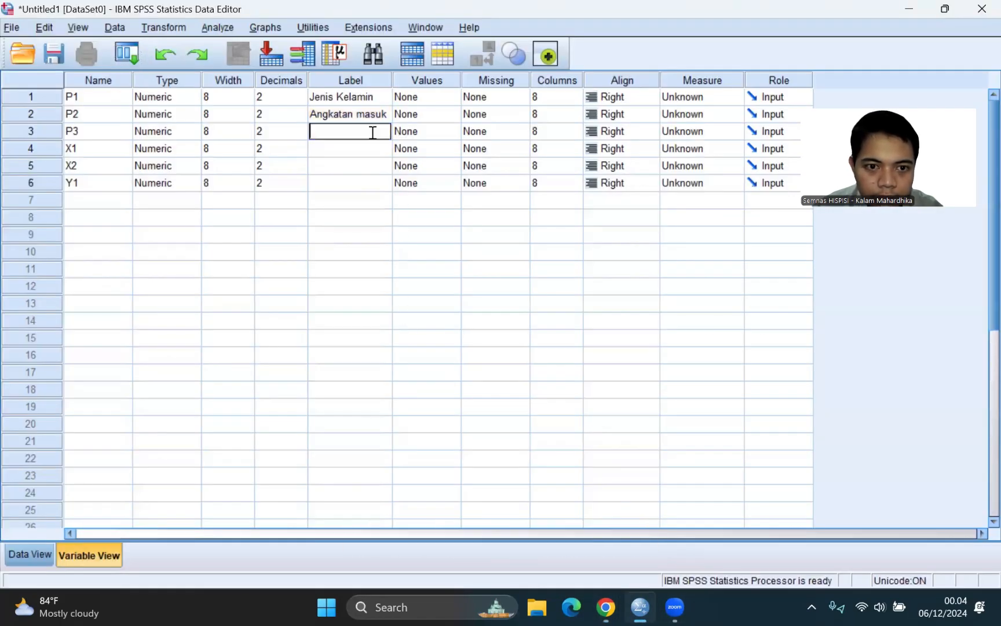
key(ctrl+v)
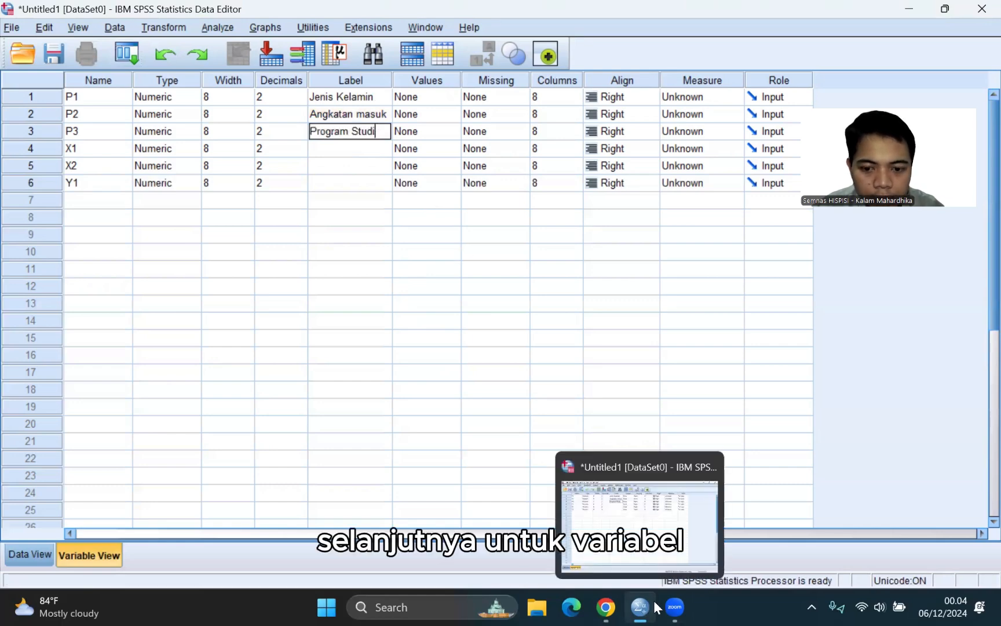
- Copy statement 1, "Dosen menginformasikan RPS diawal pertemuan", from the questionnaire PDF in Chrome and paste it in SPSS as the label of X1
mouse_move(621, 601)
click(696, 524)
click(425, 411)
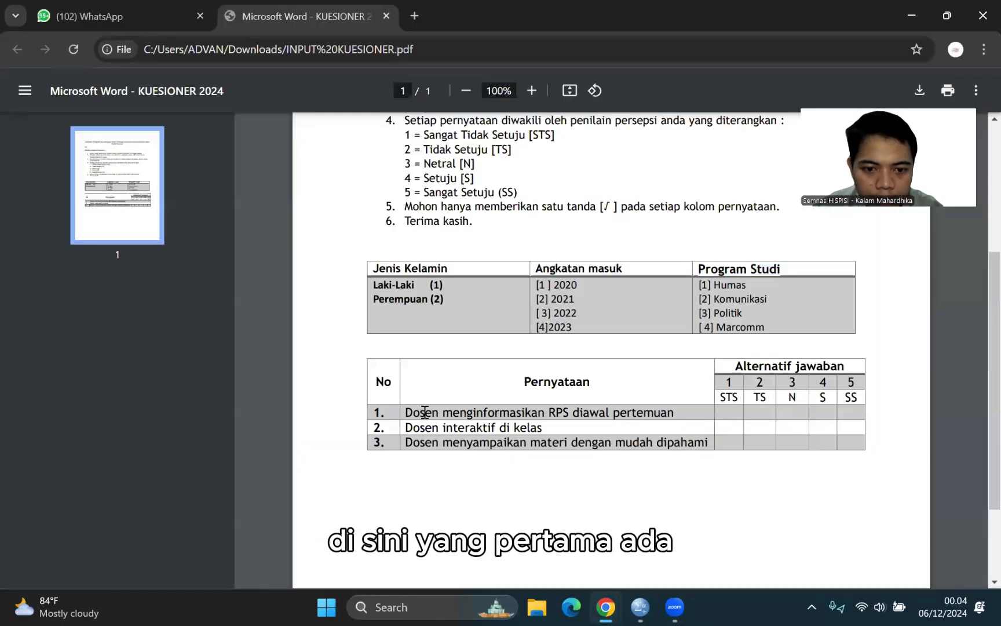
drag(408, 412, 669, 409)
key(ctrl+c)
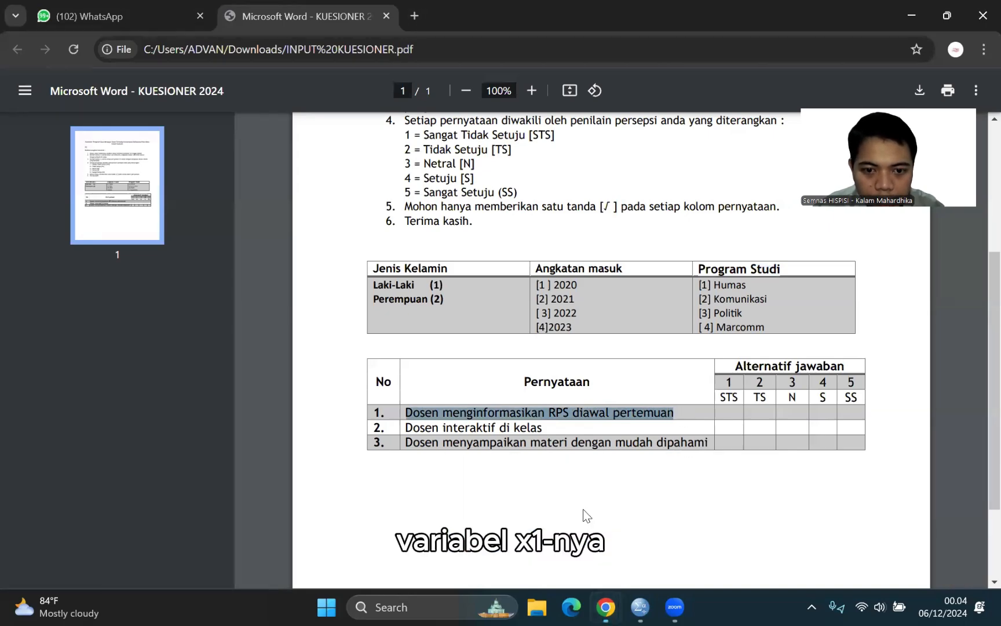
click(639, 606)
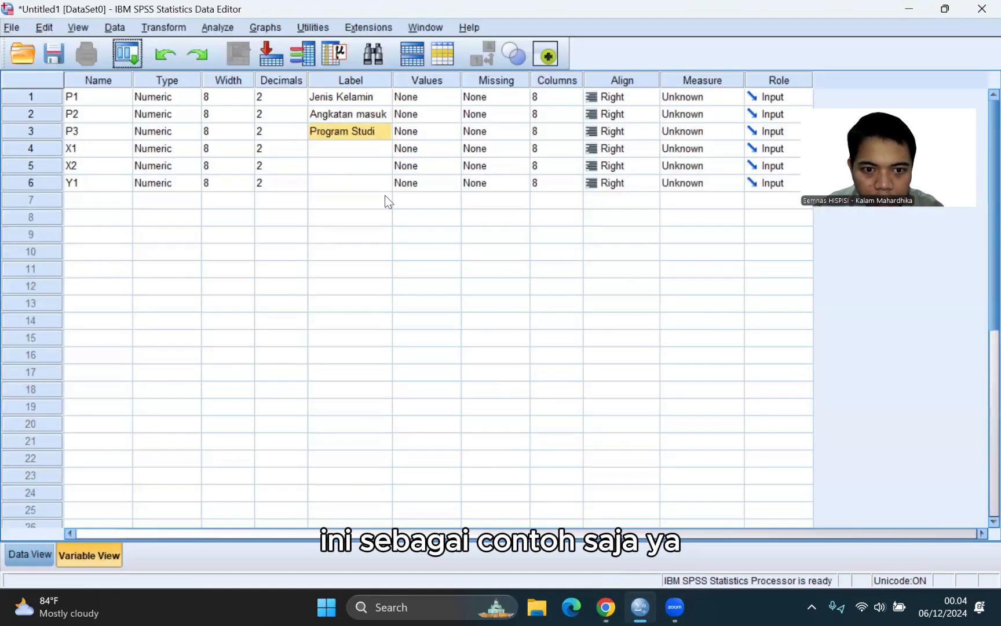
click(346, 155)
key(ctrl+v)
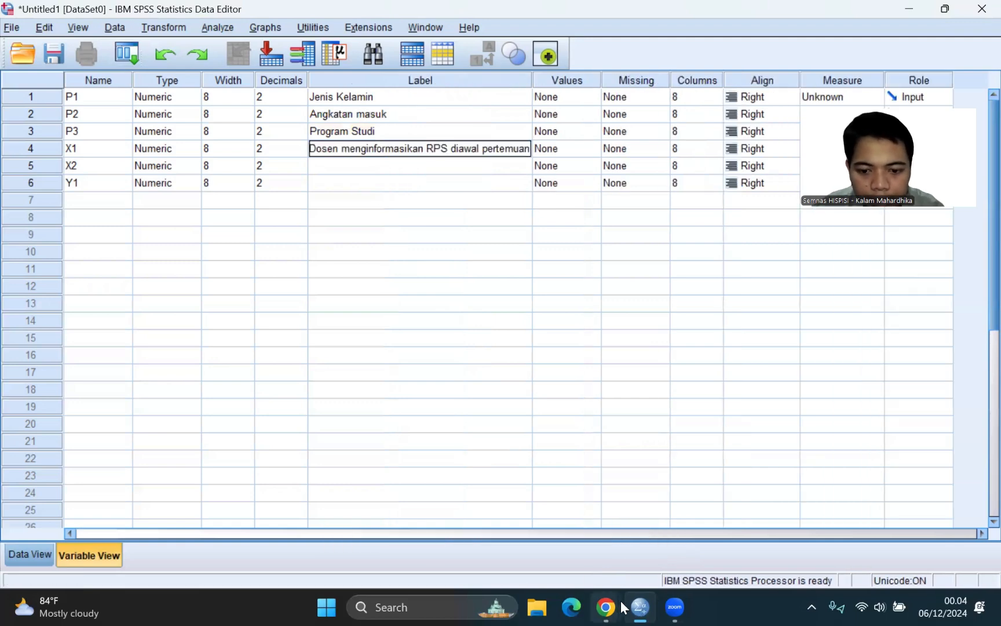
- Copy statement 2, "Dosen interaktif di kelas", from the questionnaire PDF in Chrome and paste it in SPSS as the label of X2
click(644, 552)
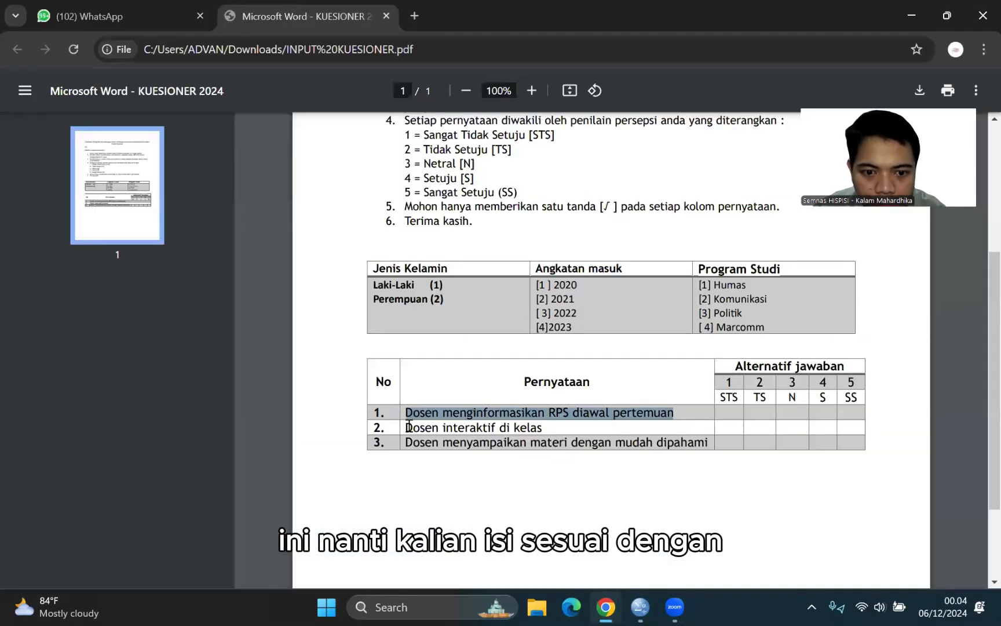
drag(409, 428, 550, 427)
key(ctrl+c)
click(639, 607)
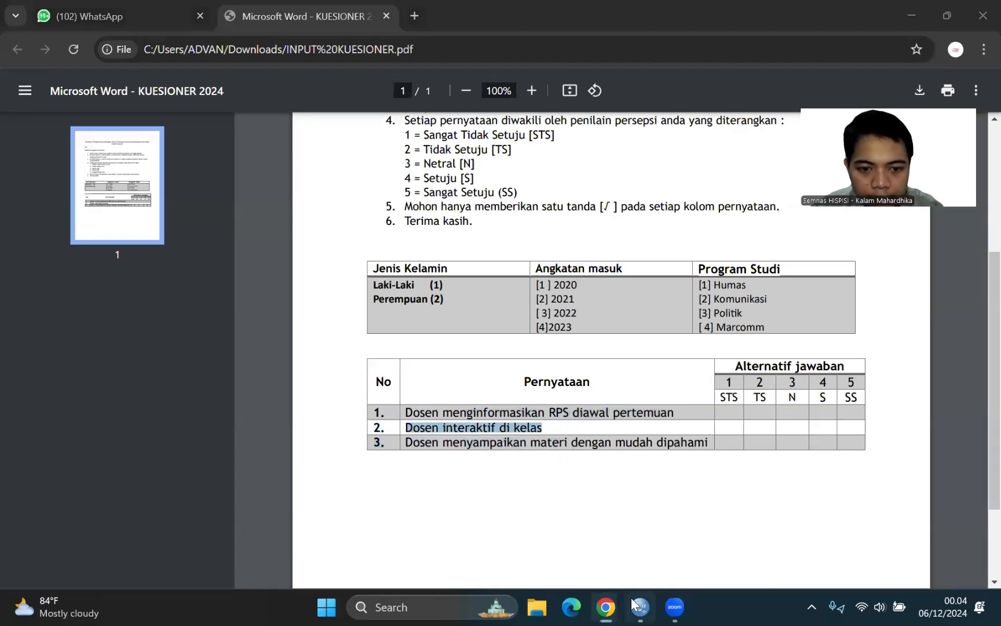
click(391, 166)
click(390, 160)
key(ctrl+v)
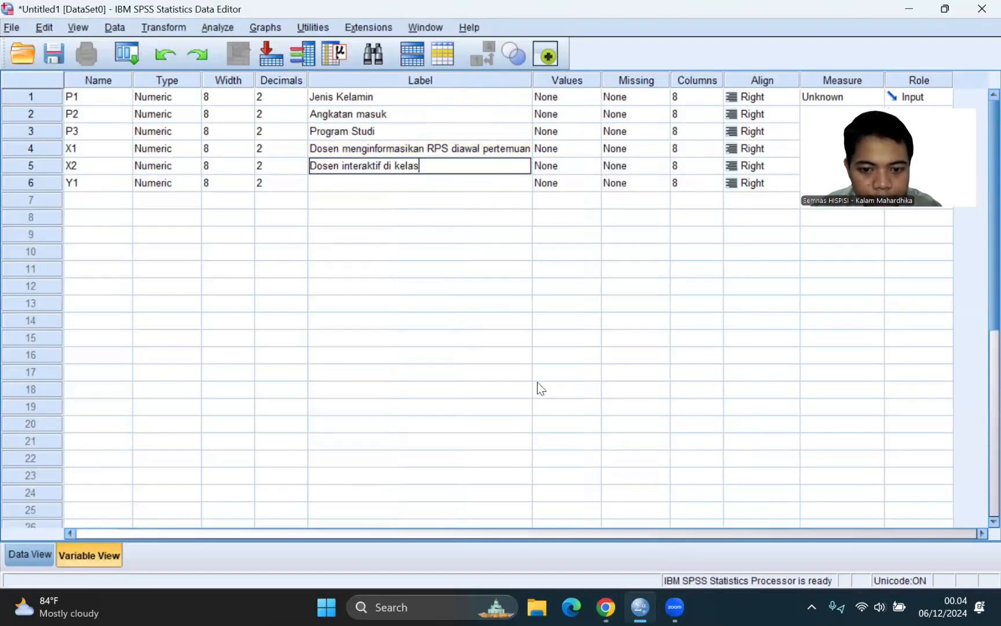
- Copy statement 3, "Dosen menyampaikan materi dengan mudah dipahami", from the questionnaire PDF in Chrome and paste it in SPSS as the label of Y1
mouse_move(601, 606)
click(619, 552)
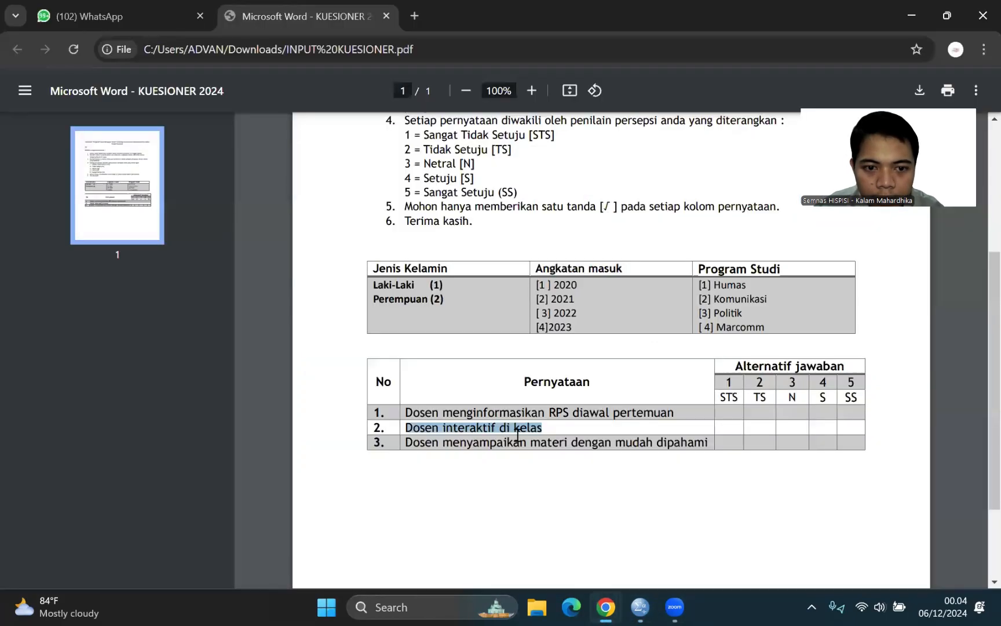
drag(407, 441, 712, 455)
key(ctrl+c)
click(640, 606)
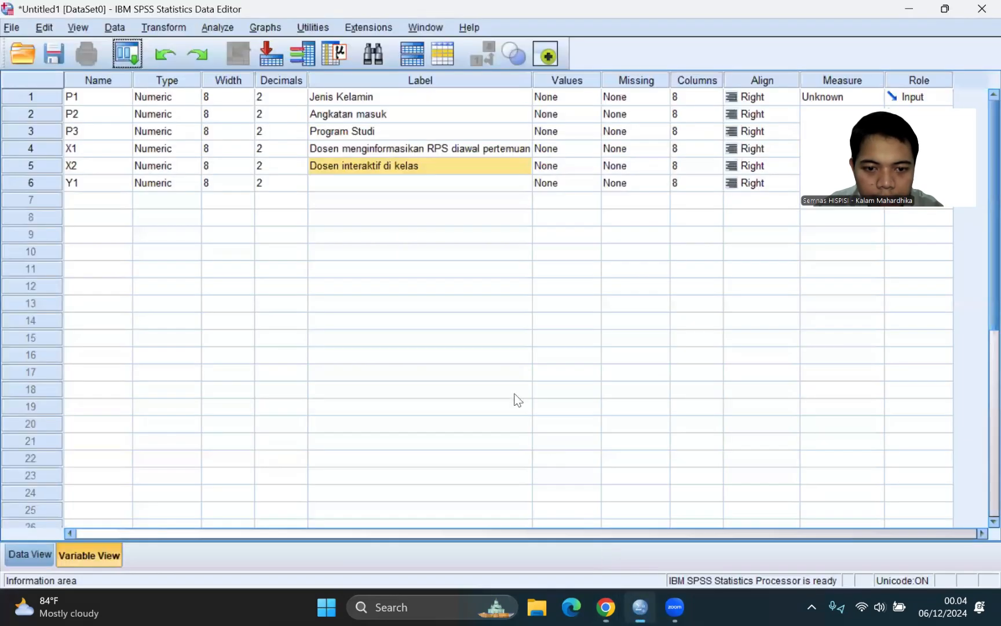
click(371, 183)
click(370, 183)
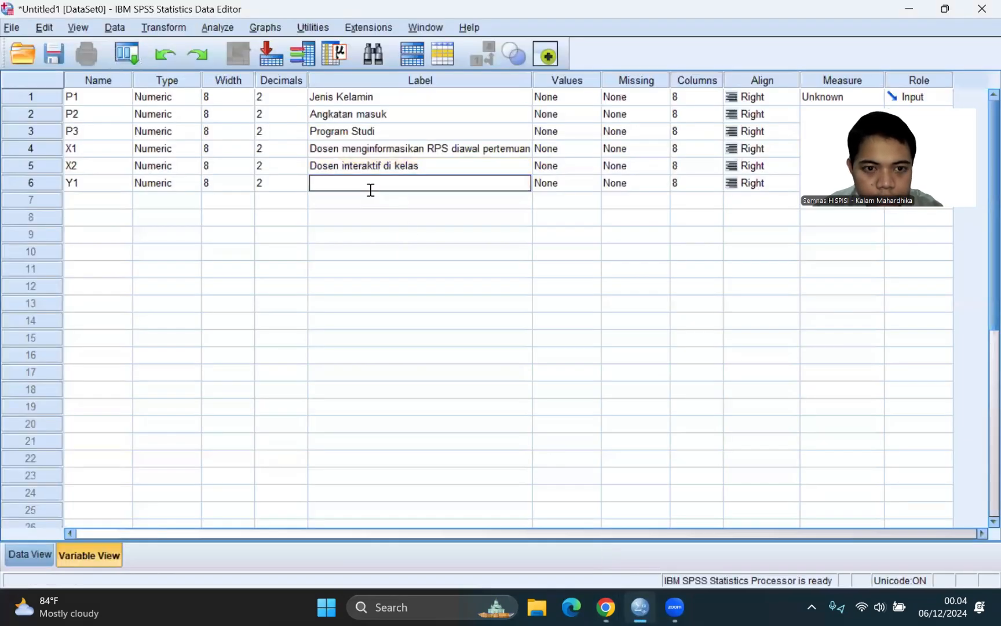
key(ctrl+v)
click(333, 223)
- Set the decimals of variables P1, P2 and P3 to 0
click(275, 97)
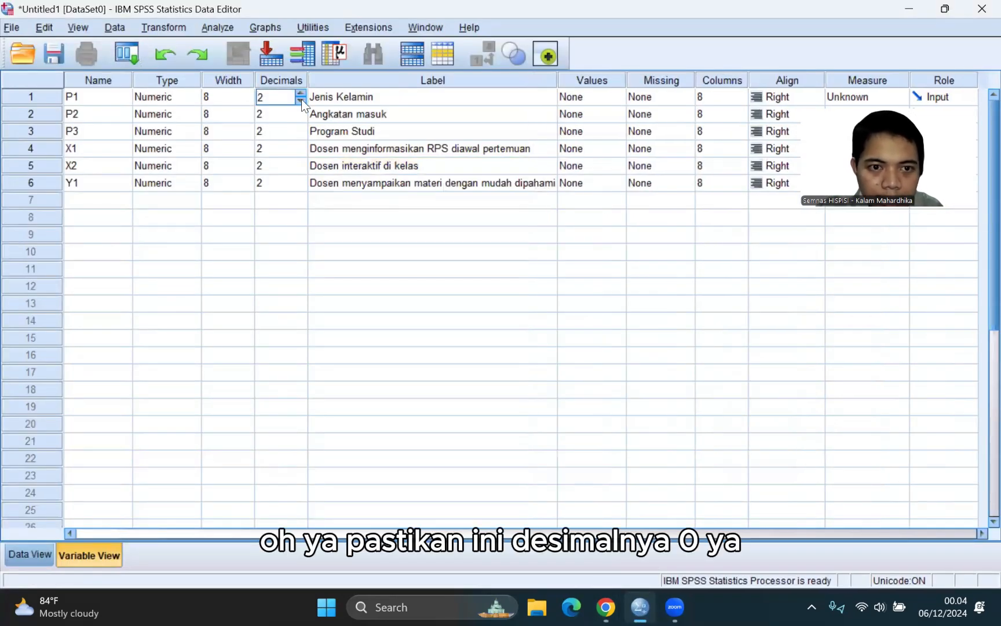
click(300, 101)
click(300, 100)
click(291, 113)
click(300, 118)
click(301, 118)
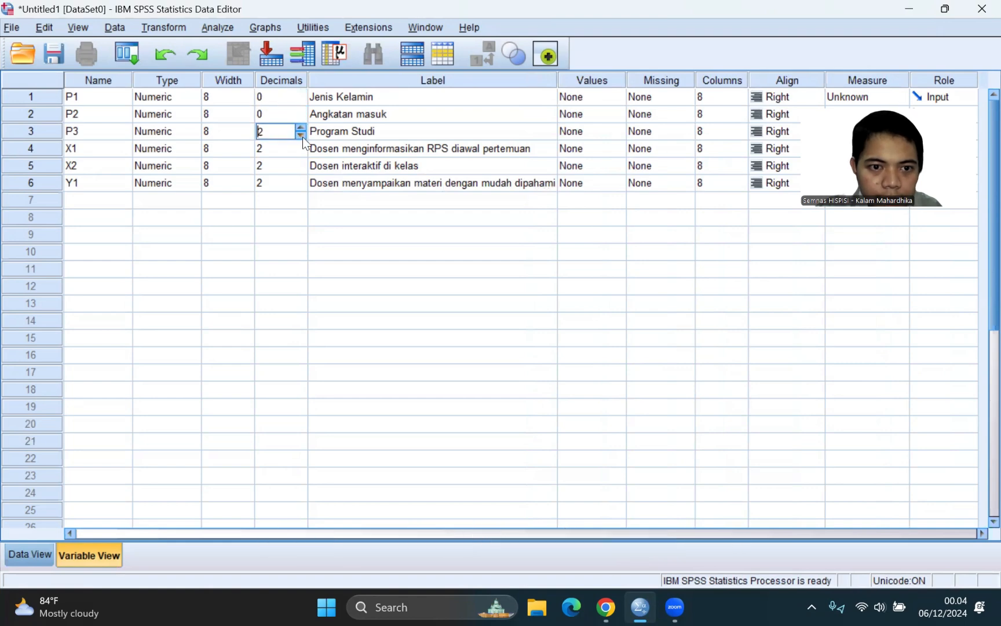
click(303, 137)
click(302, 137)
- Set the decimals of variables Y1, X2 and X1 to 0
click(290, 158)
click(303, 177)
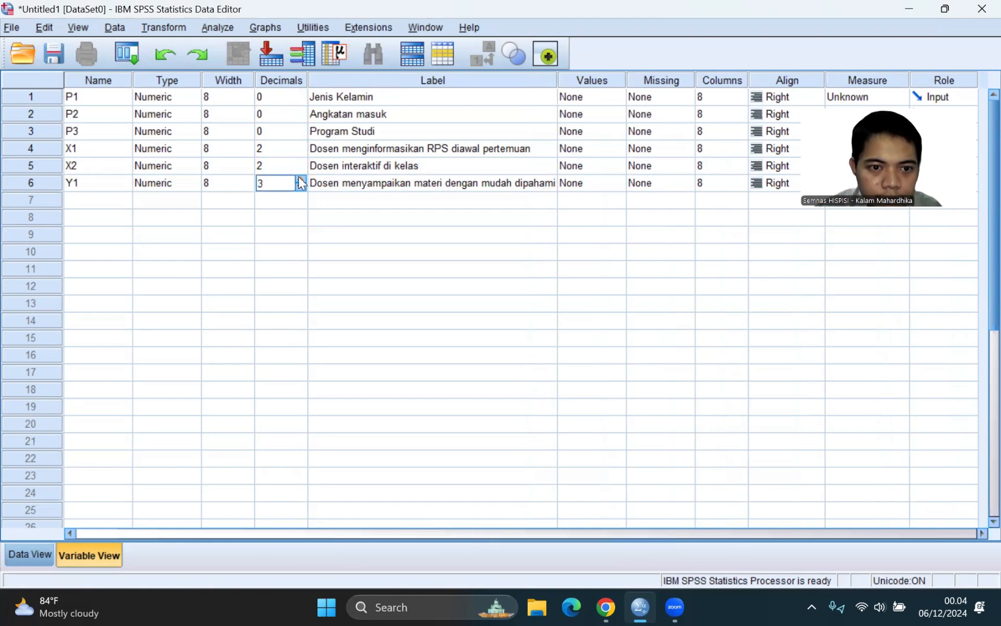
click(301, 185)
click(300, 185)
click(301, 185)
click(295, 167)
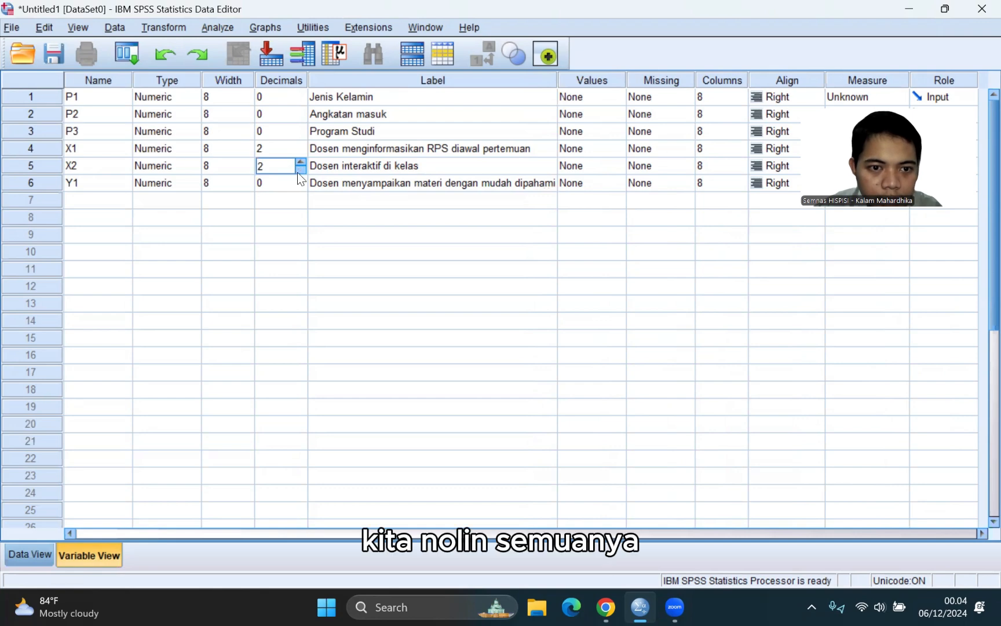
click(300, 170)
click(300, 170)
click(296, 152)
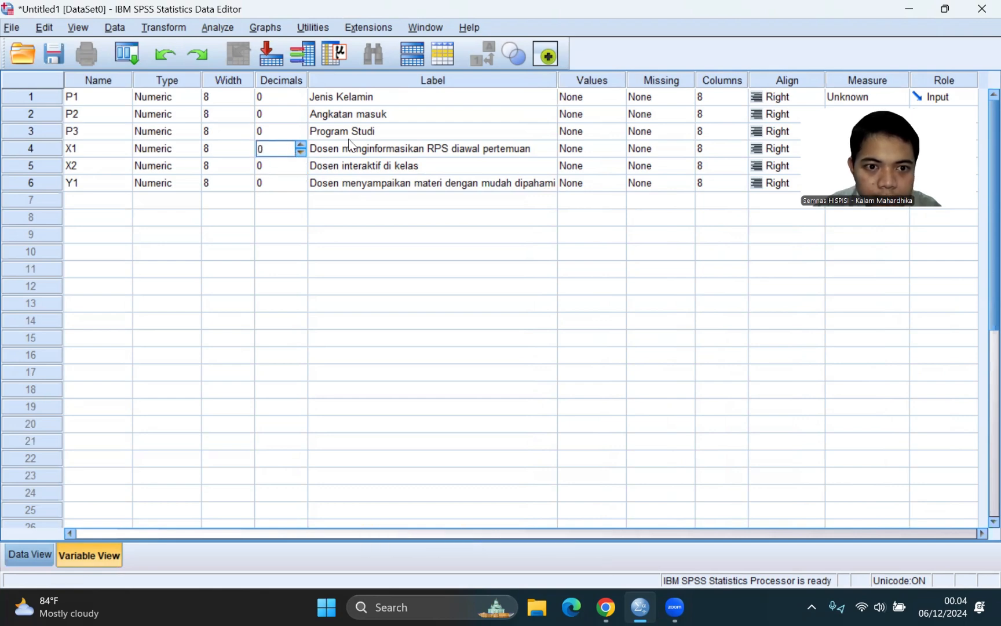
- Add the value label 1 = "Laki-Laki" to P1 in SPSS, copying the text from the questionnaire PDF in Chrome
click(579, 99)
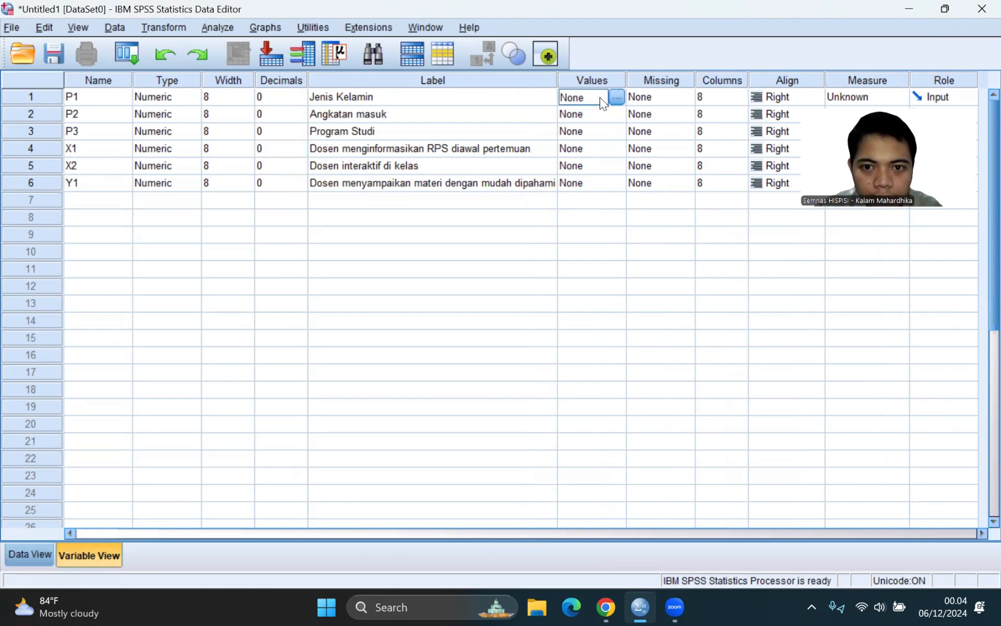
click(616, 97)
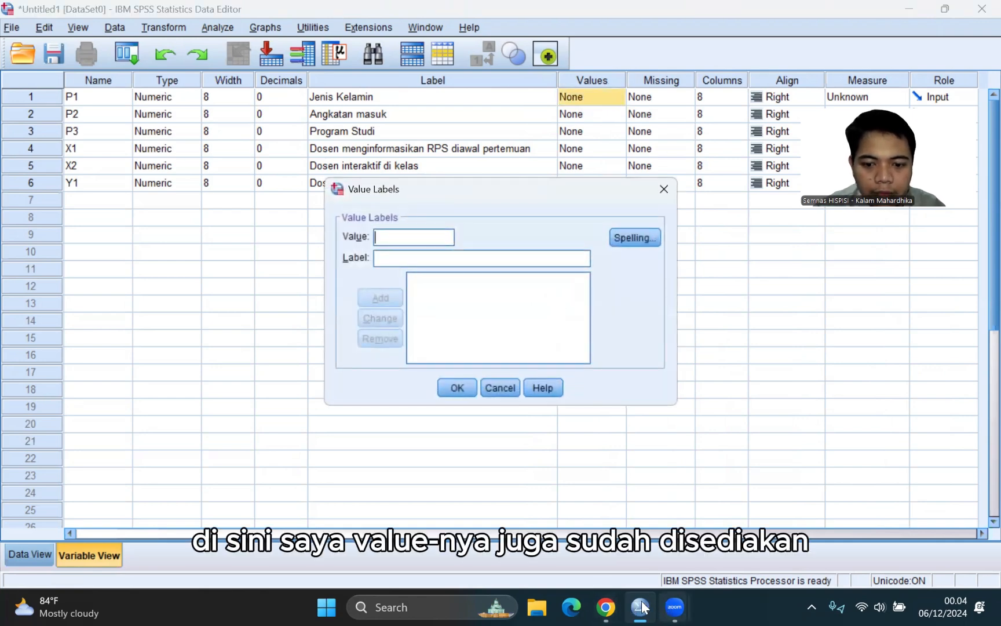
mouse_move(618, 607)
click(652, 525)
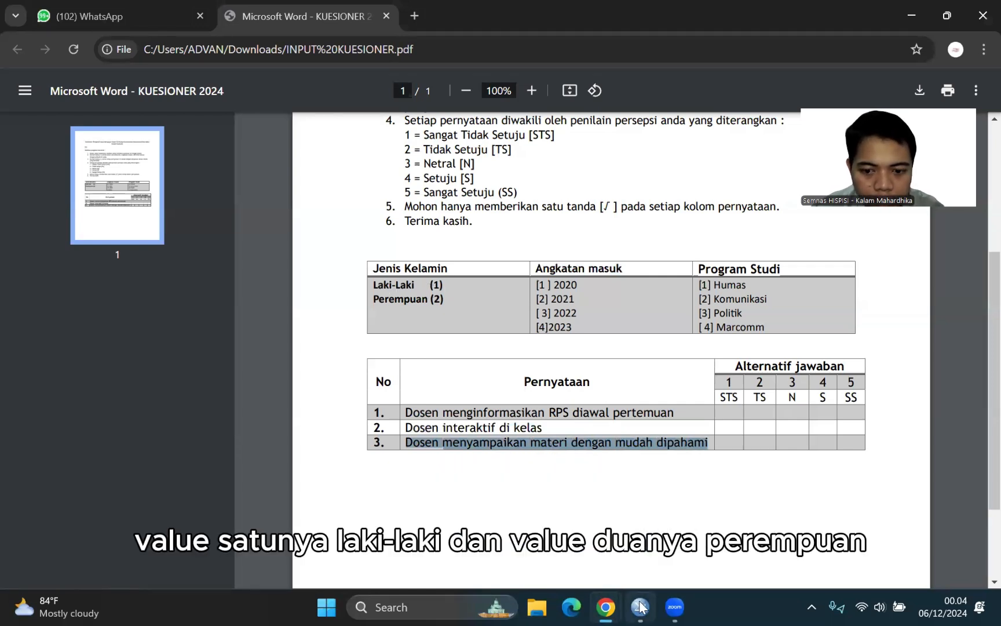
mouse_move(639, 606)
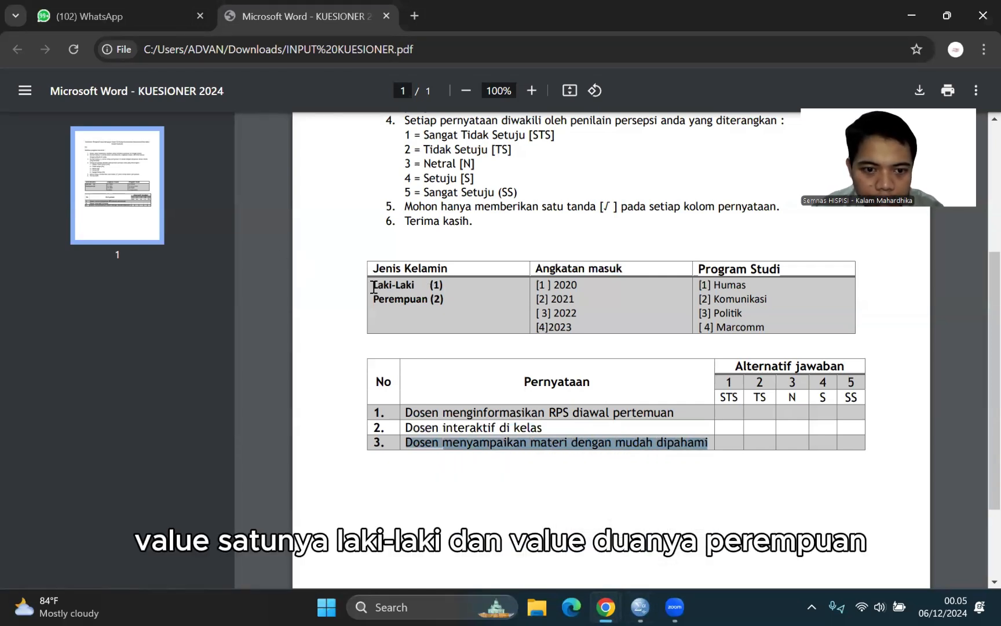
drag(372, 284, 422, 288)
key(ctrl+c)
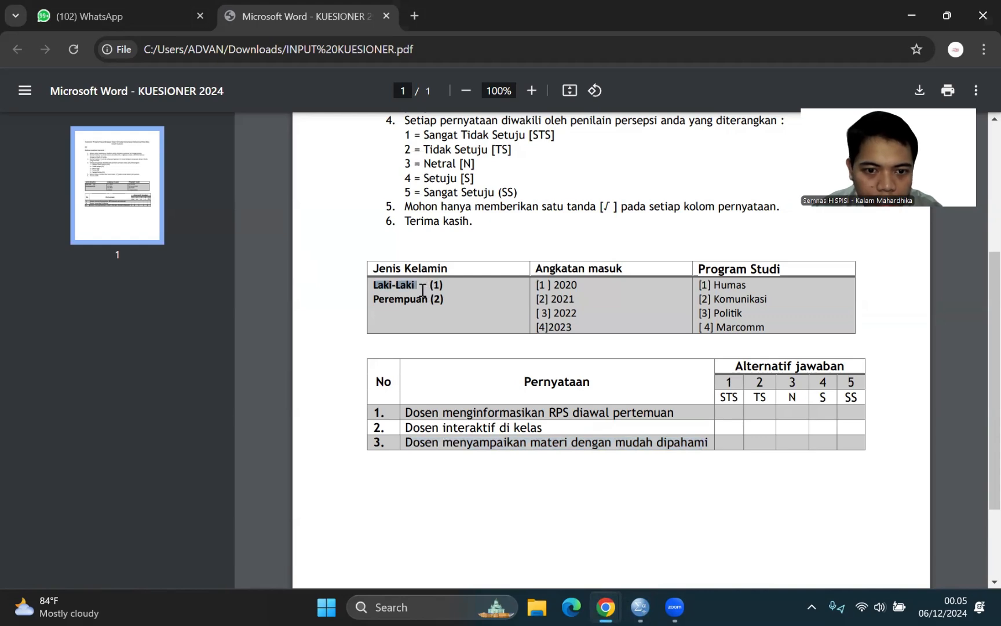
click(640, 606)
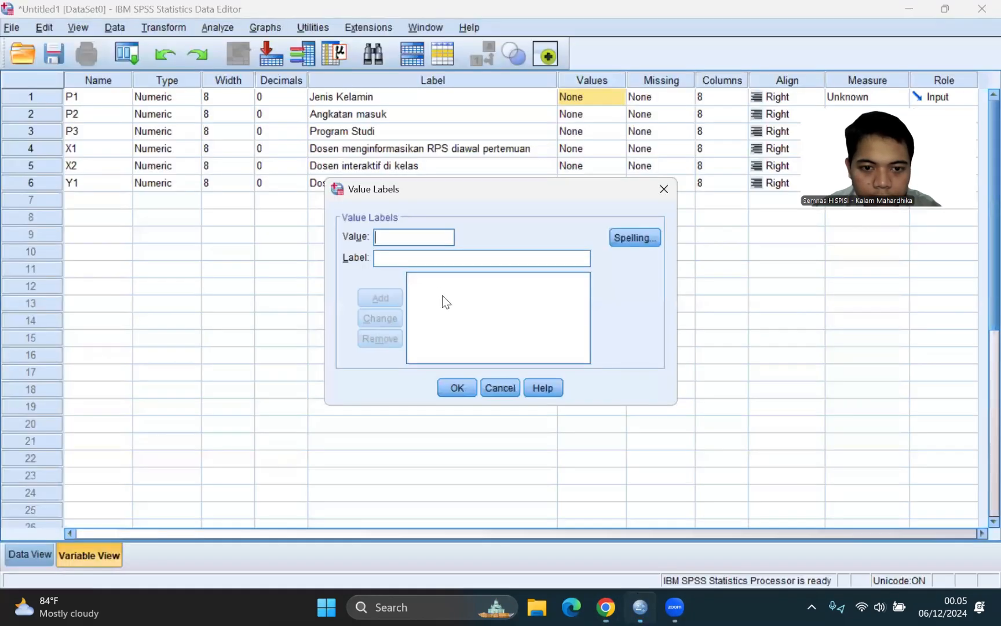
text(1)
click(434, 263)
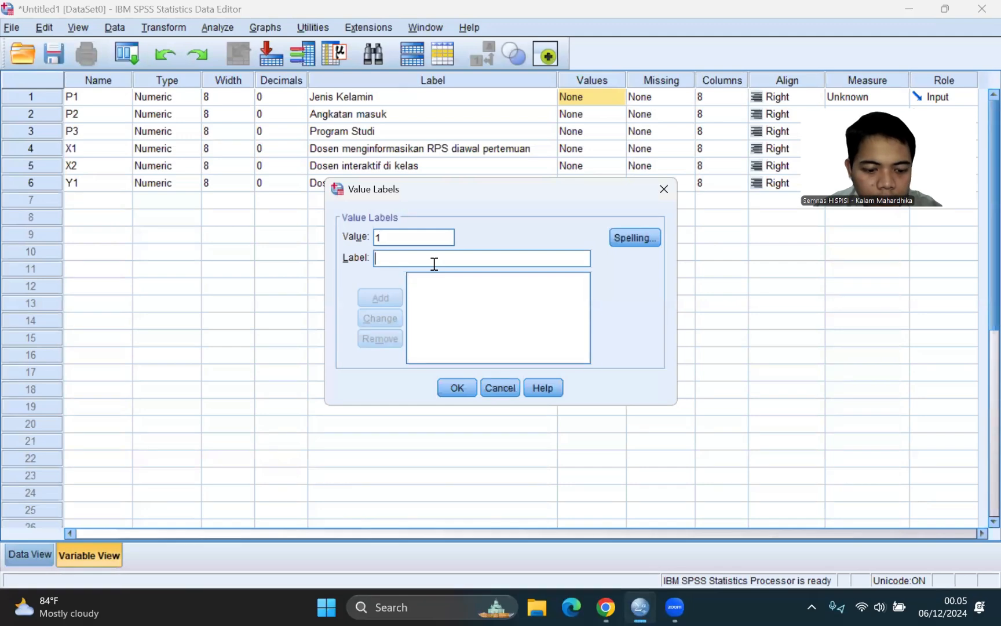
key(ctrl+v)
click(380, 298)
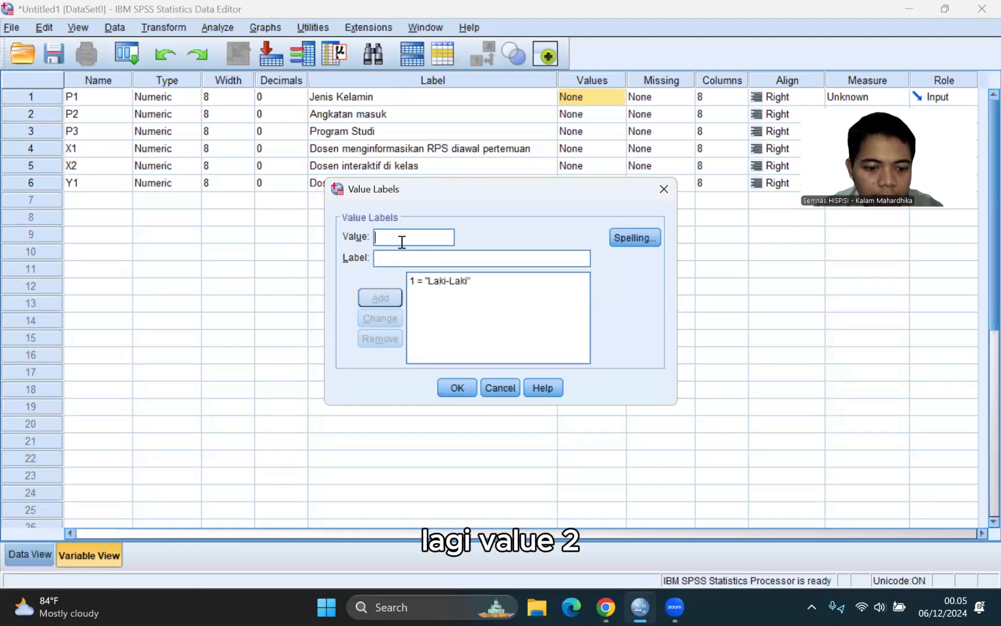
- Add the value label 2 = "Perempuan" to P1 and set that variable's measure to Nominal
text(2)
click(415, 260)
key(Caps_Lock)
text(p)
key(BackSpace)
key(Caps_Lock)
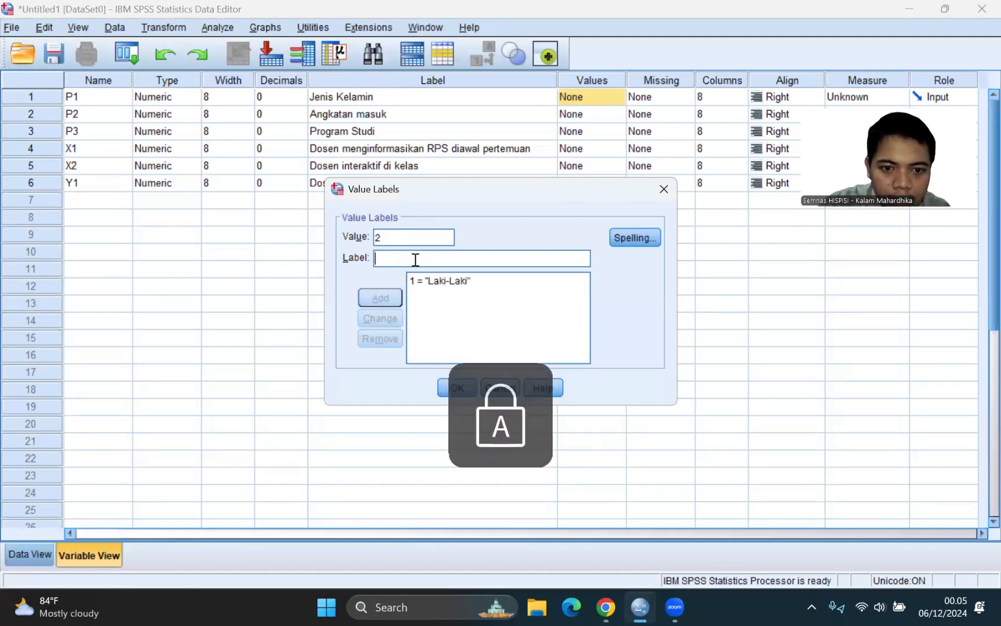
text(P)
key(Caps_Lock)
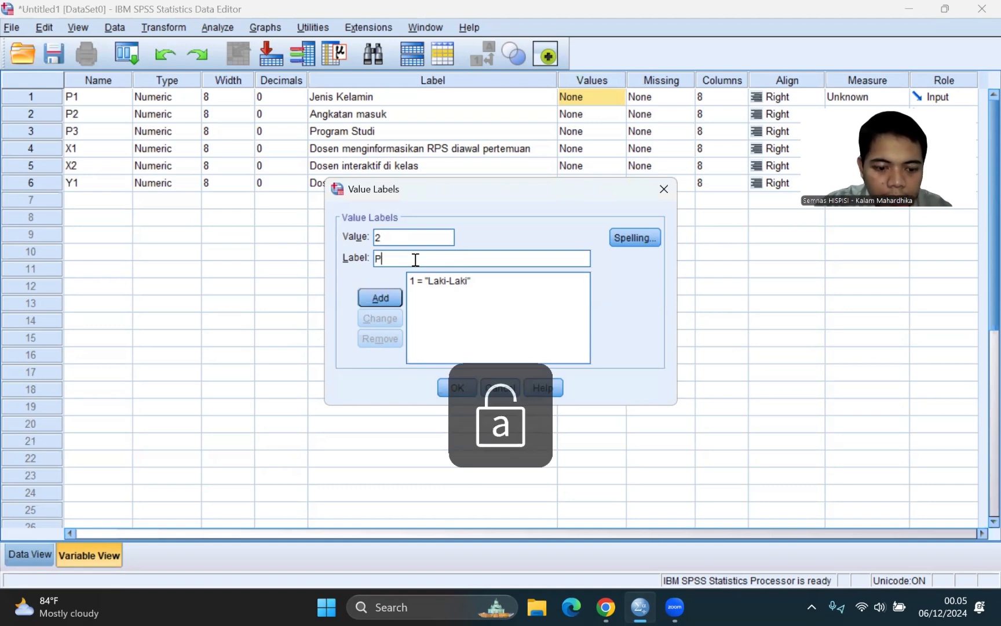
text(erempuan)
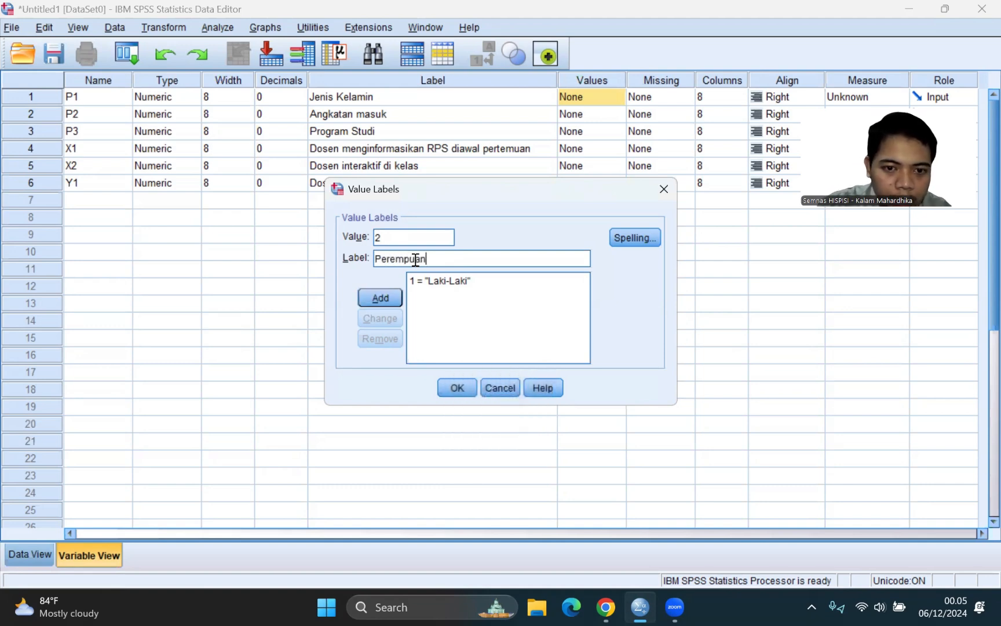
key(Return)
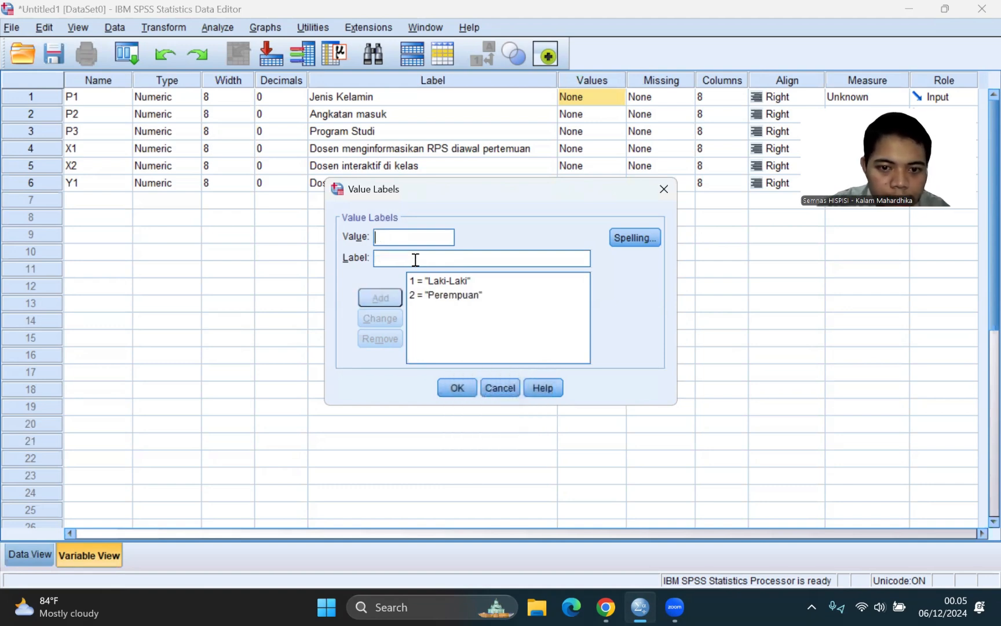
click(455, 388)
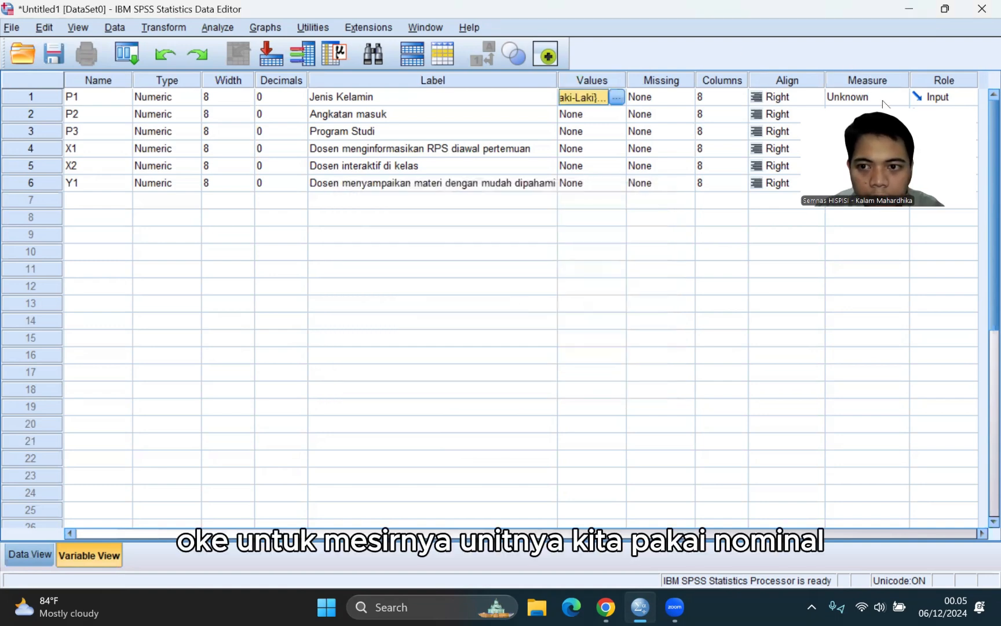
click(858, 96)
click(860, 143)
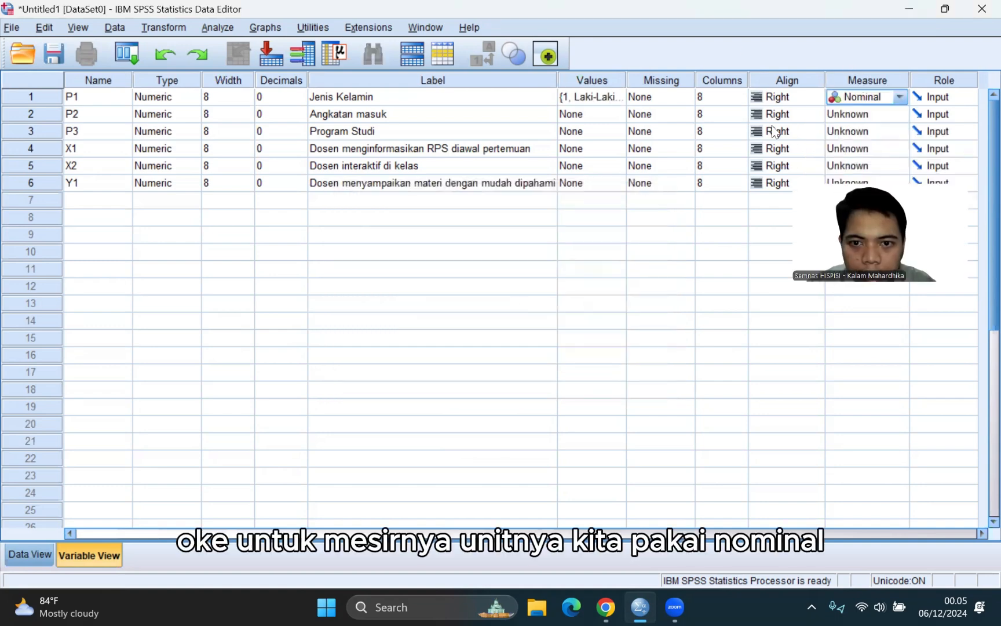
- Add the value labels 1 = "2020" and 2 = "2021" for P2 (Angkatan masuk)
click(588, 114)
click(618, 115)
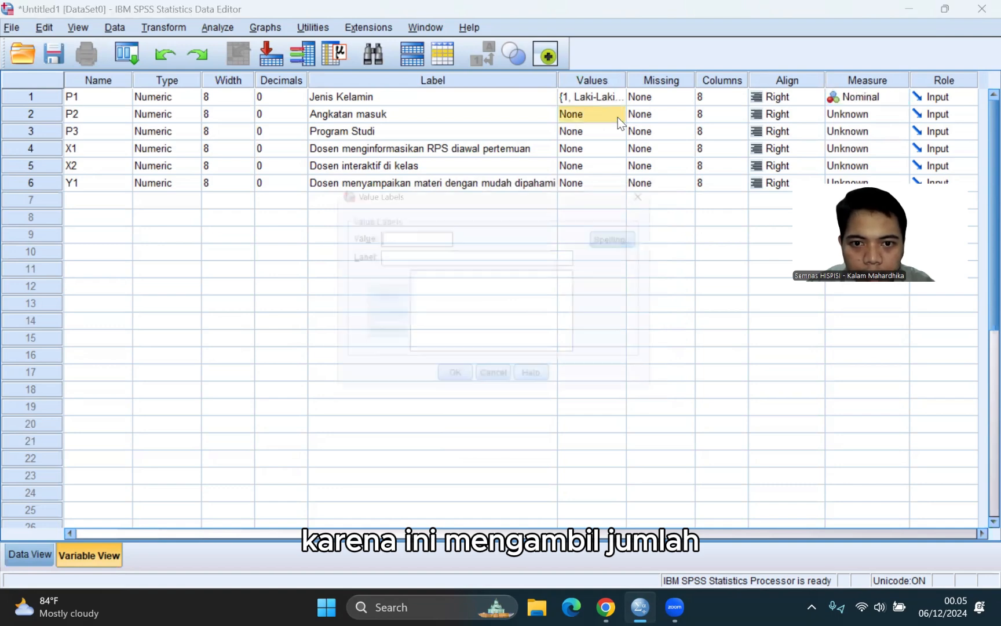
text(1)
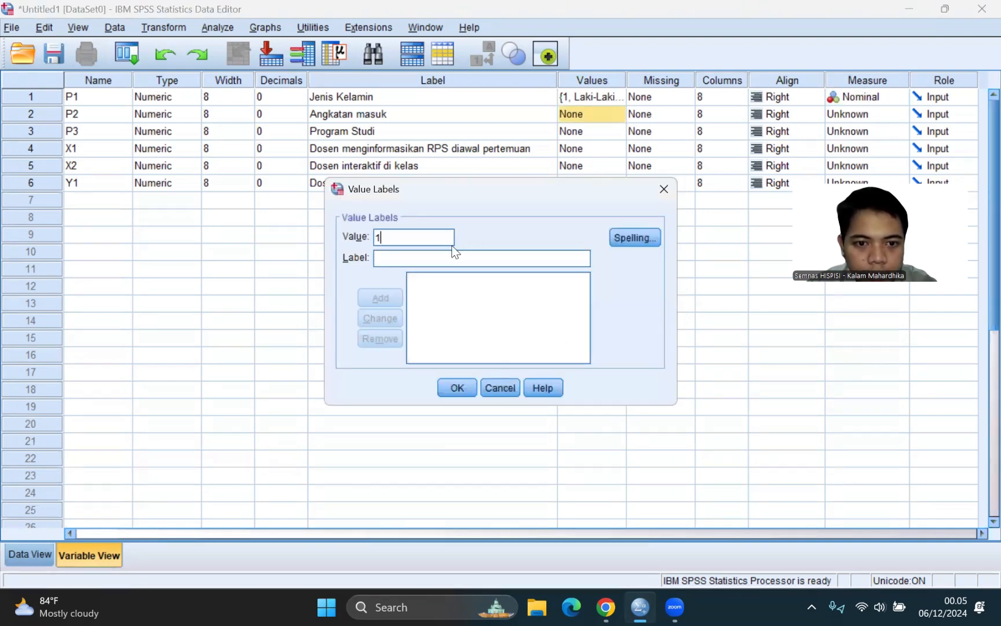
click(464, 260)
text(2020)
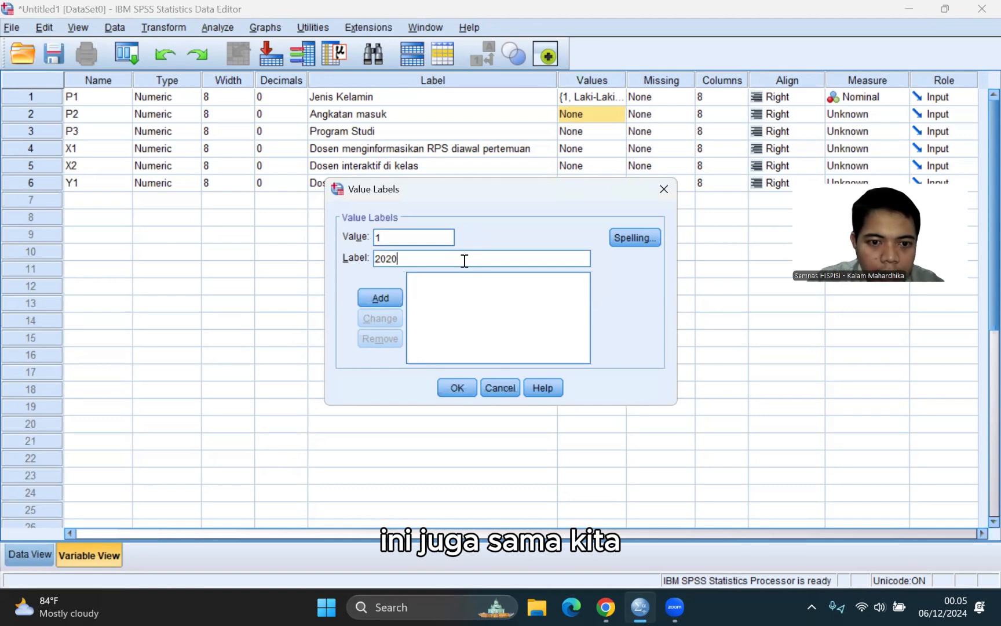
key(Return)
text(2)
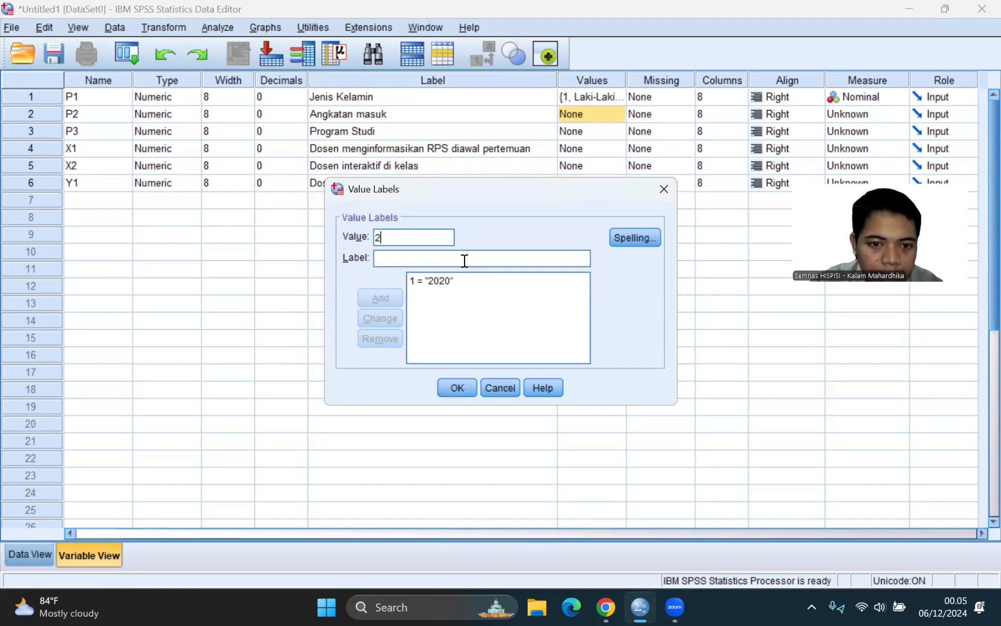
click(468, 257)
text(2021)
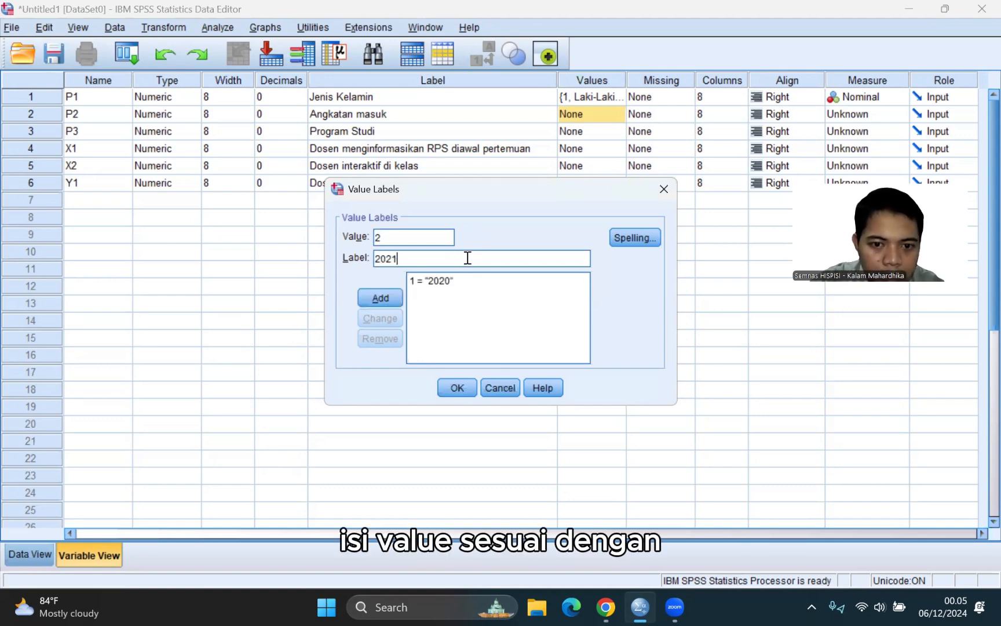
click(387, 296)
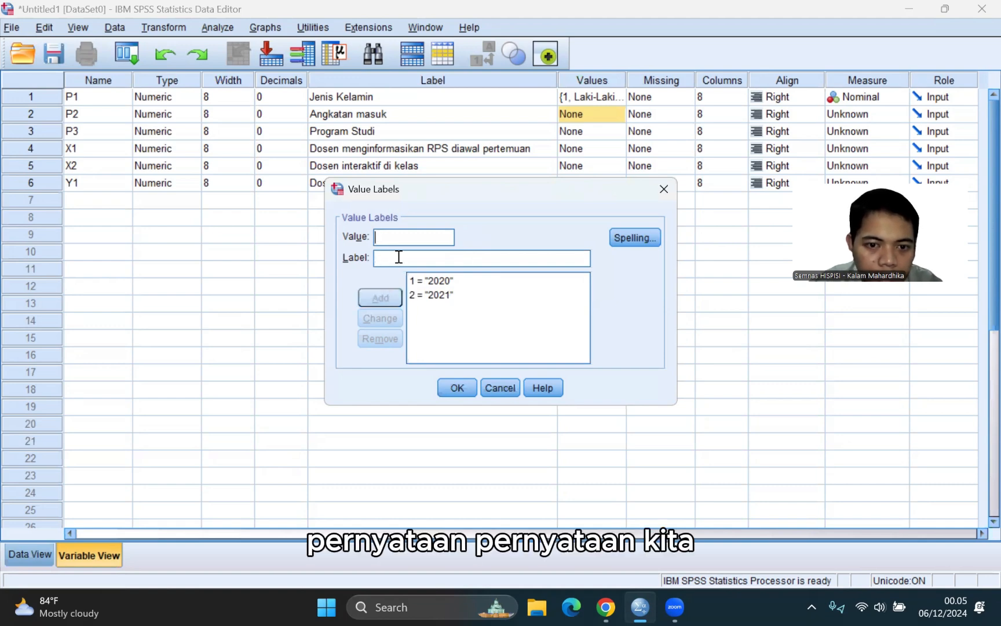
- Add the value labels 3 = "2022" and 4 = "2023" for P2 and apply the value labels
text(3)
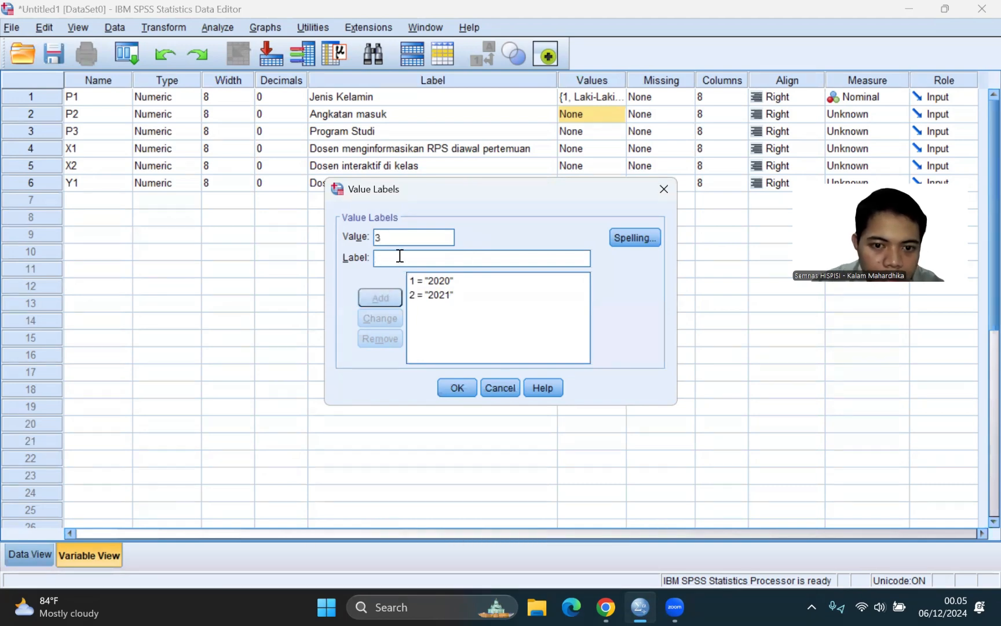
text(202)
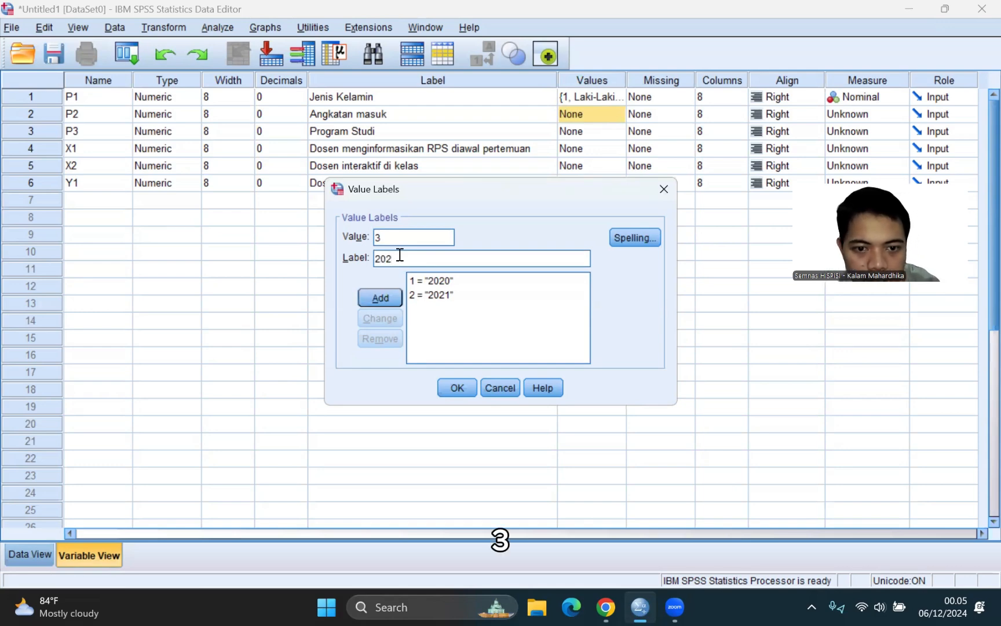
text(2)
click(381, 297)
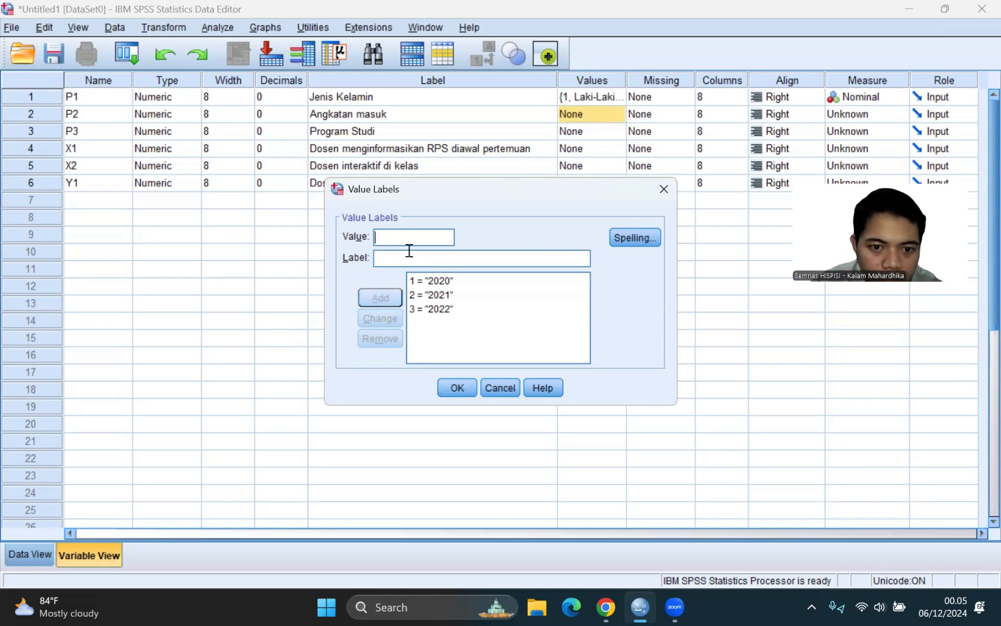
text(4)
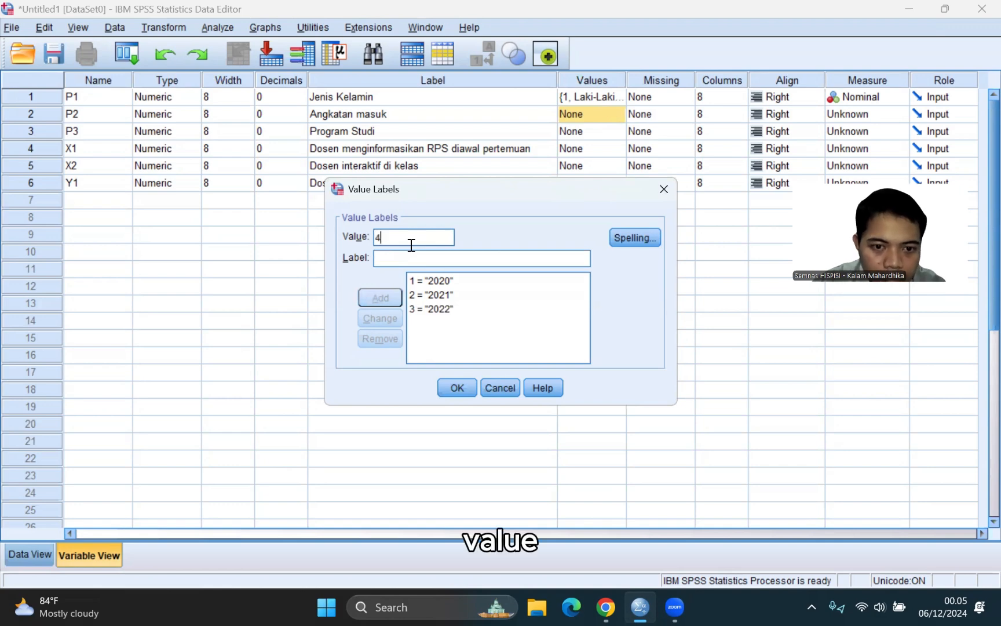
click(465, 252)
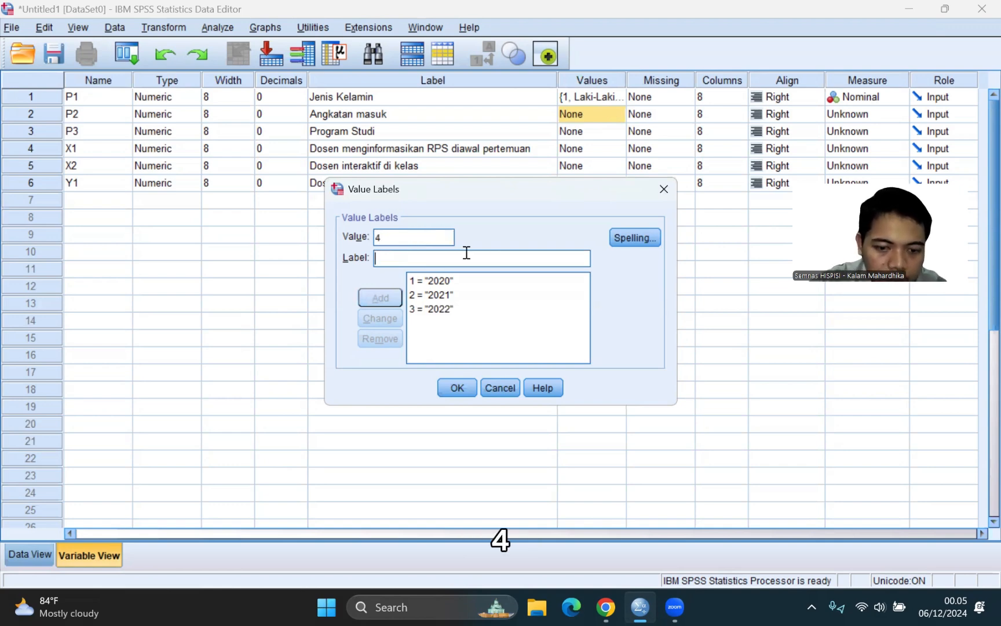
text(2023)
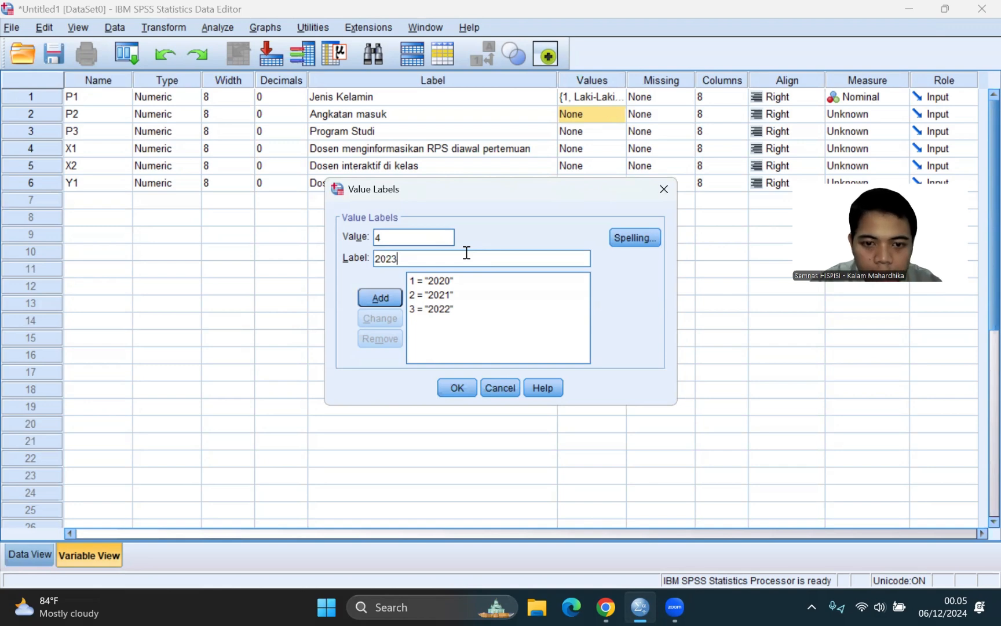
key(Return)
click(461, 385)
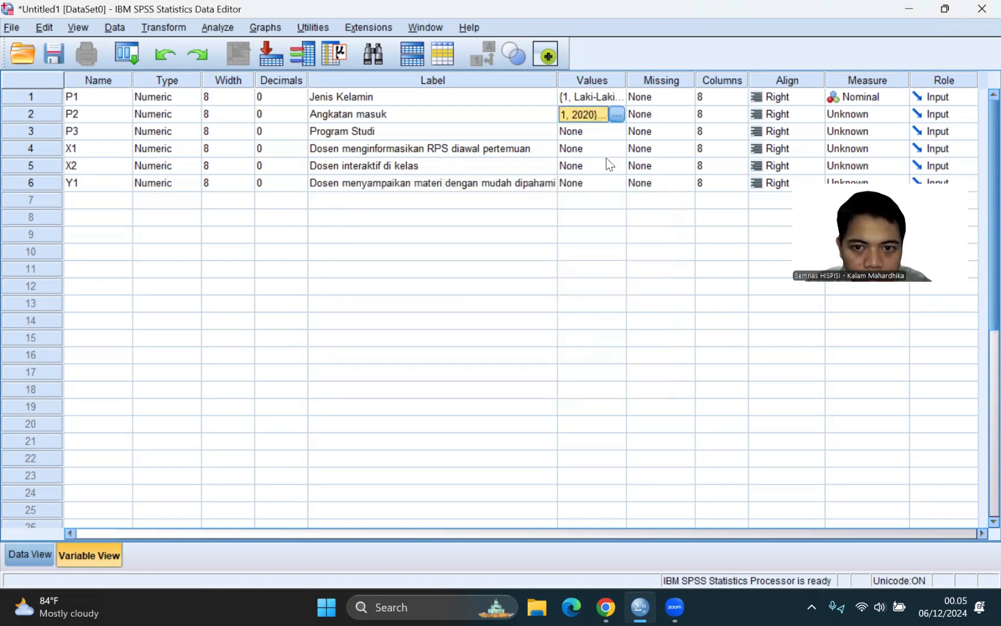
- Set the measure of P2 (Angkatan masuk) to Nominal
click(850, 121)
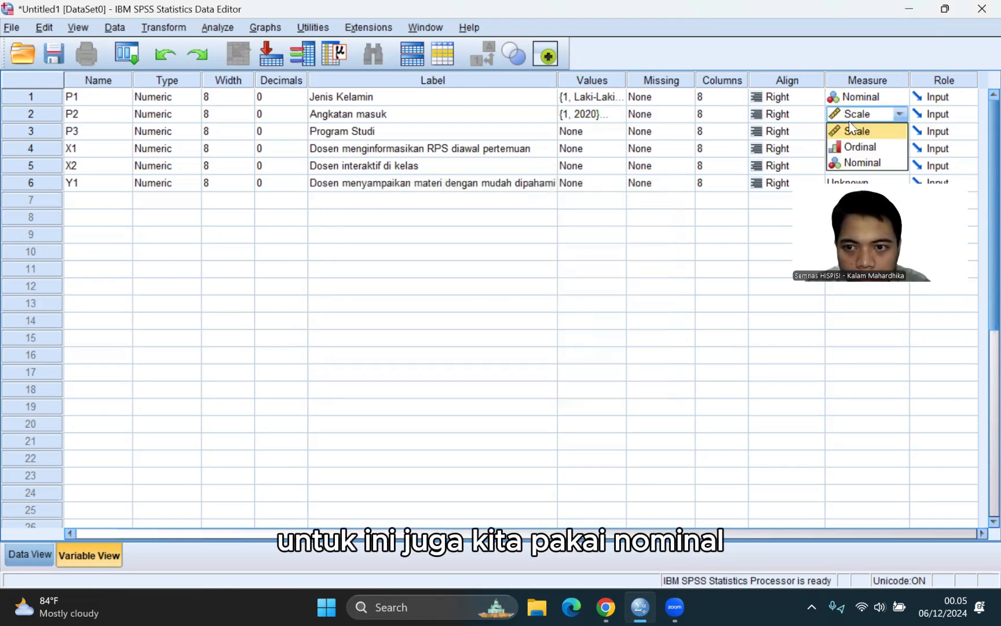
click(850, 161)
- Add the value label 1 = "Humas" to P3 (Program Studi), consulting the answer options in the questionnaire PDF in Chrome
click(604, 132)
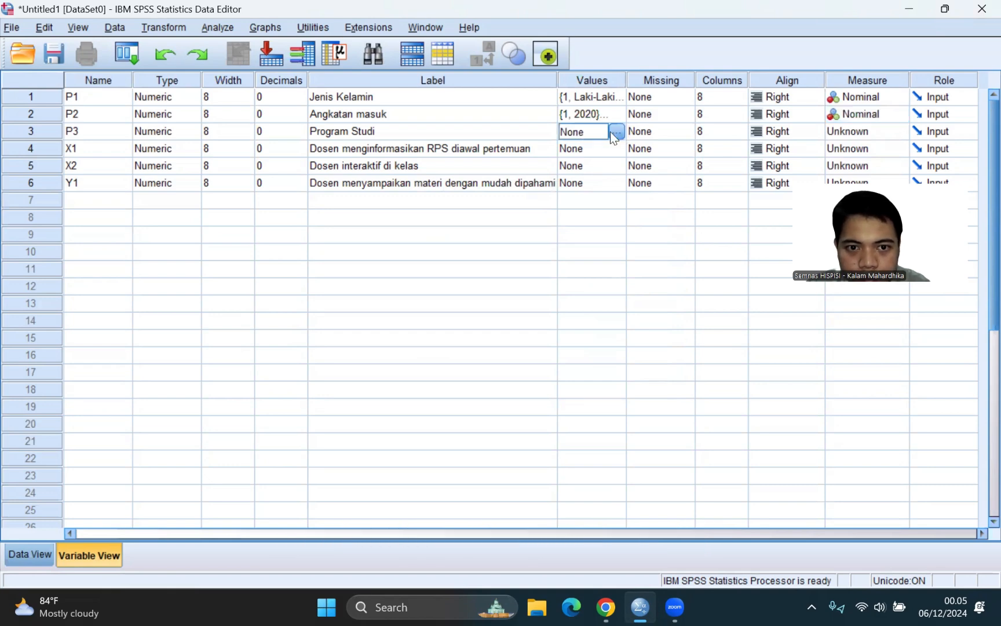
click(618, 132)
text(1)
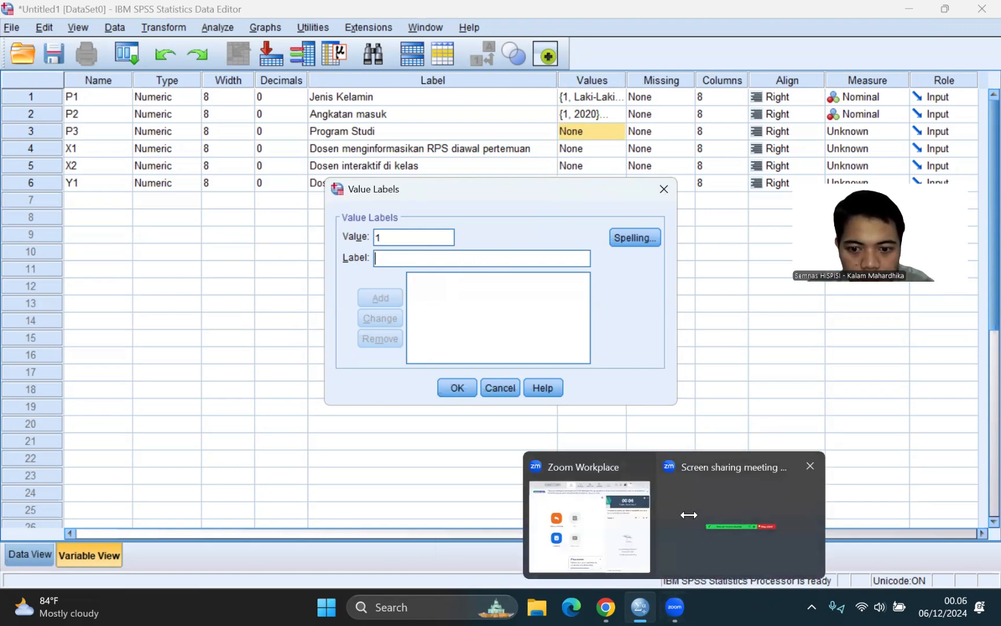
mouse_move(606, 607)
click(687, 524)
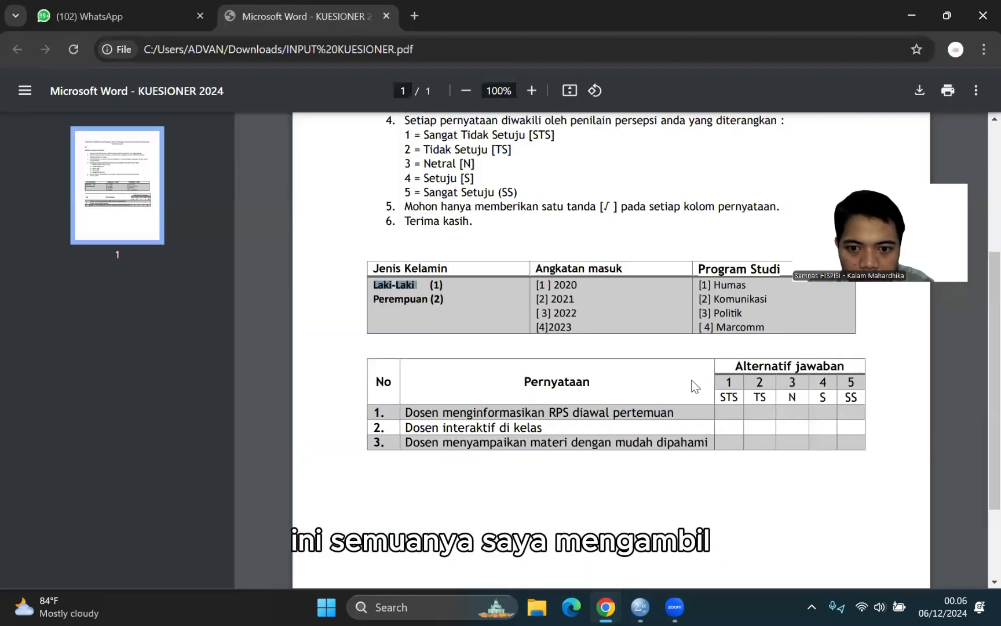
double_click(731, 298)
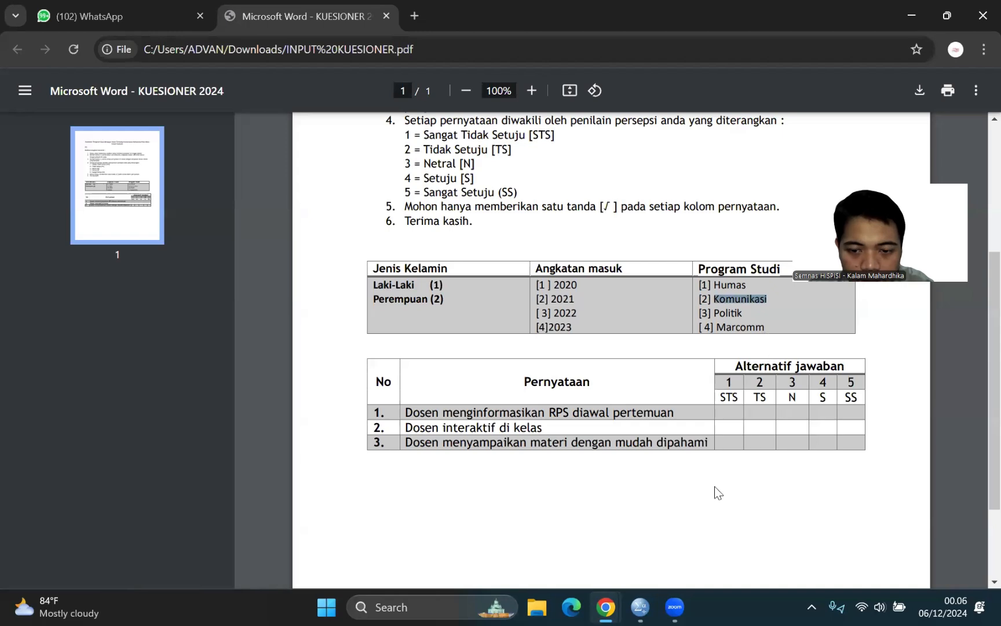
click(627, 590)
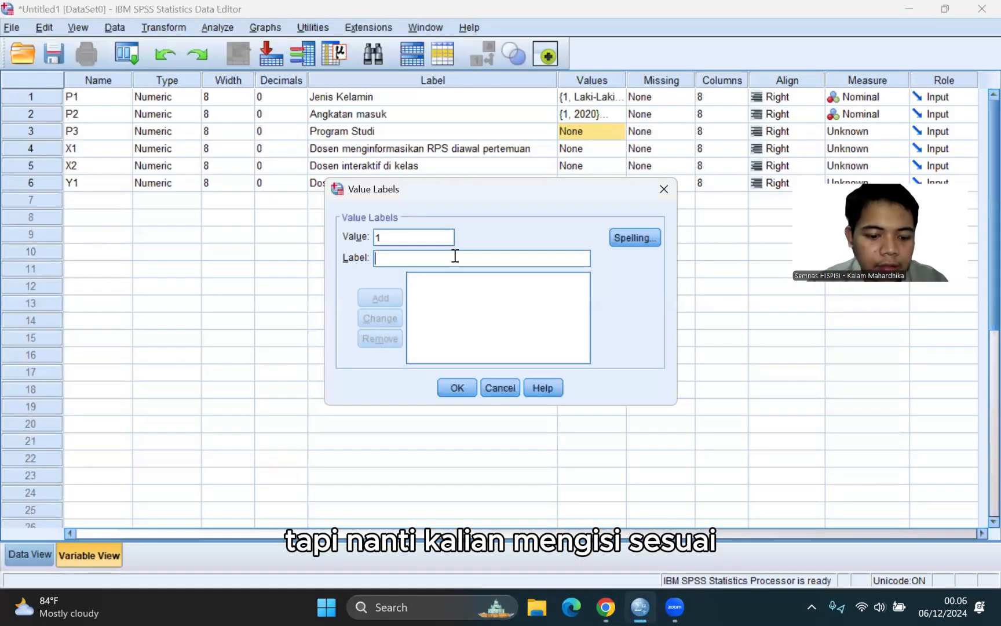
key(Caps_Lock)
text(H)
key(Caps_Lock)
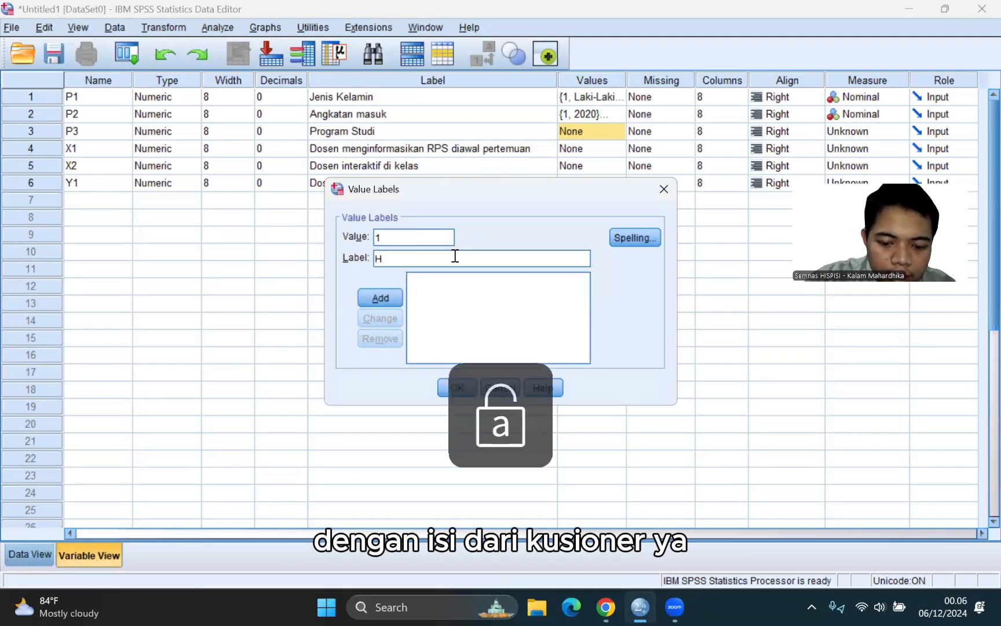
text(umas)
key(Return)
- Add the value labels 2 = "Komunikasi" and 3 = "Politik" to P3
text(2)
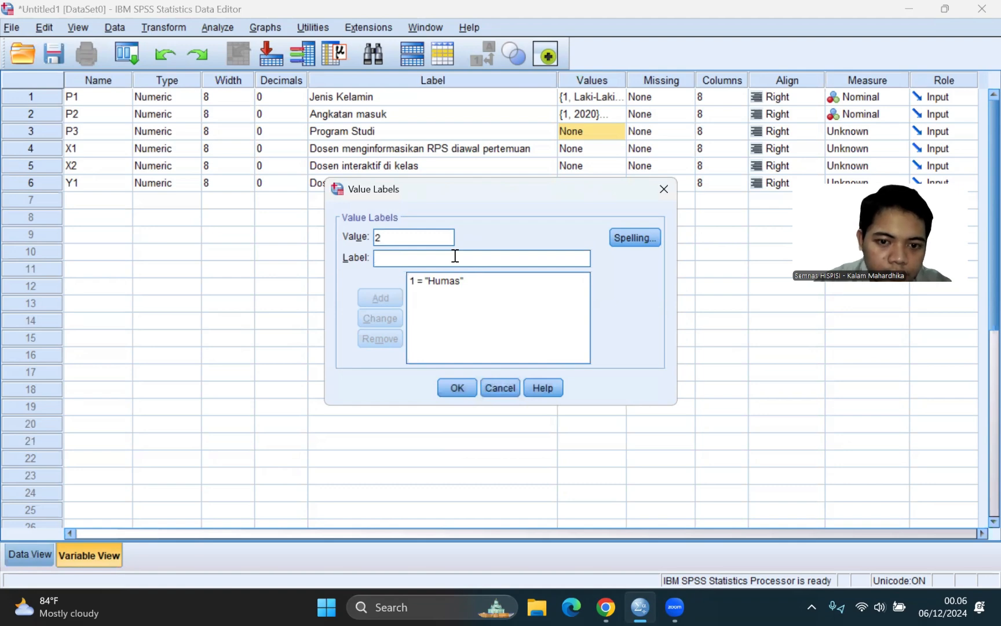
click(454, 255)
text(Komunikasi)
key(Return)
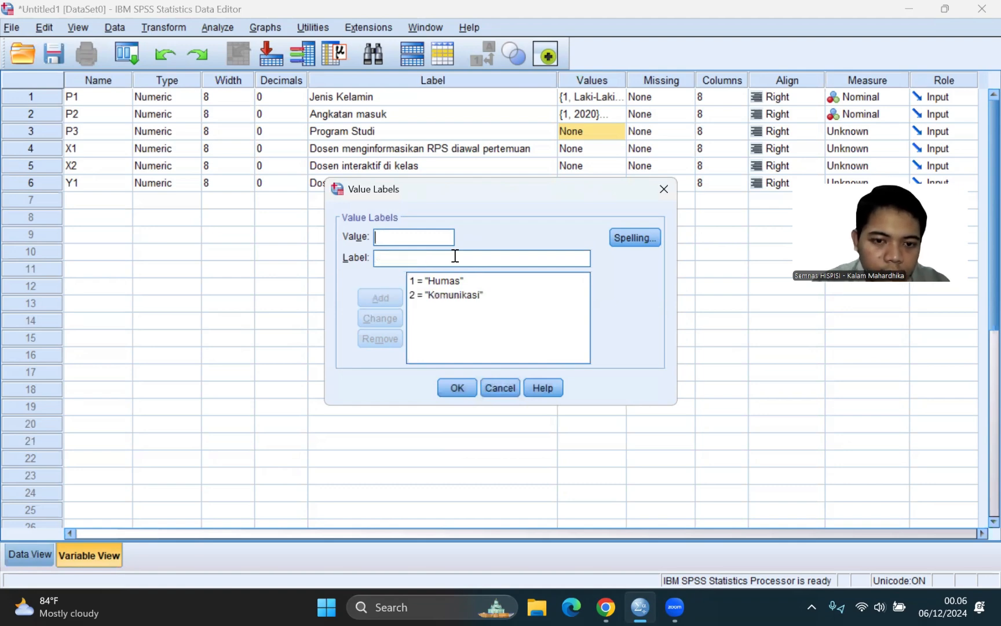
key(Caps_Lock)
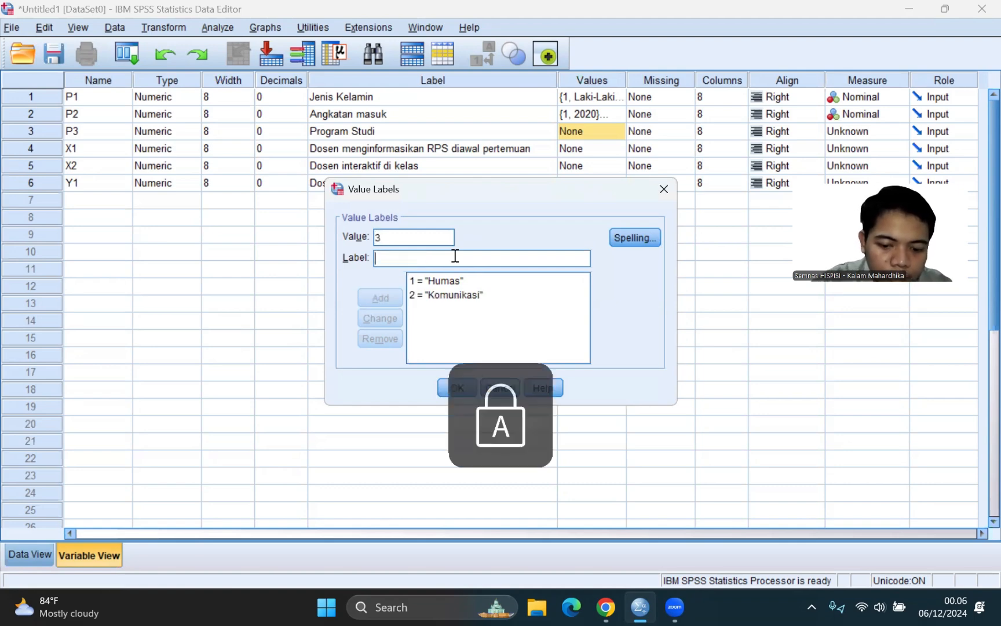
text(P)
key(Caps_Lock)
text(olit)
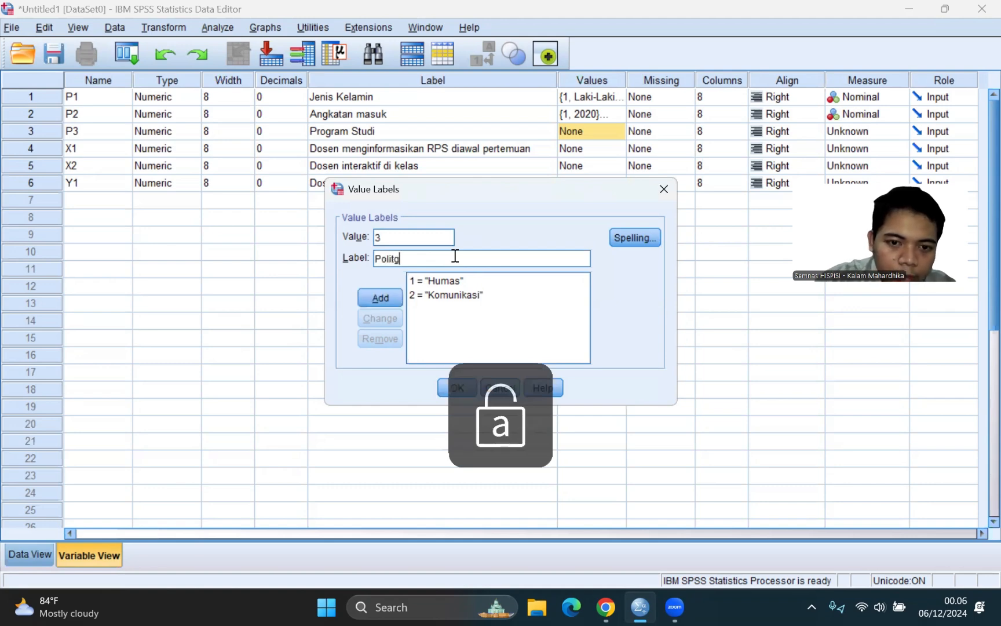
text(i)
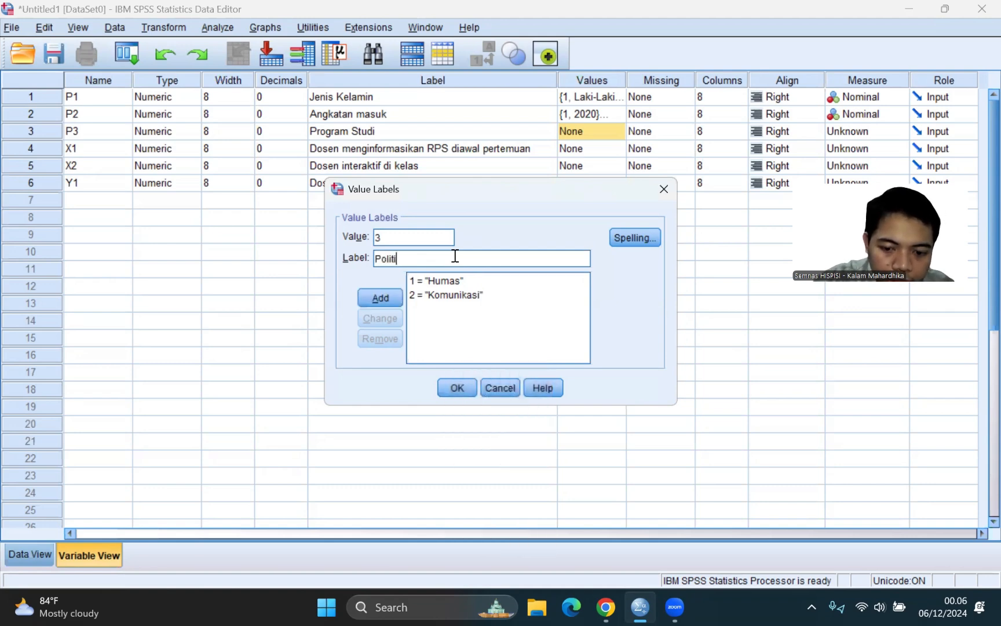
text(k)
key(Return)
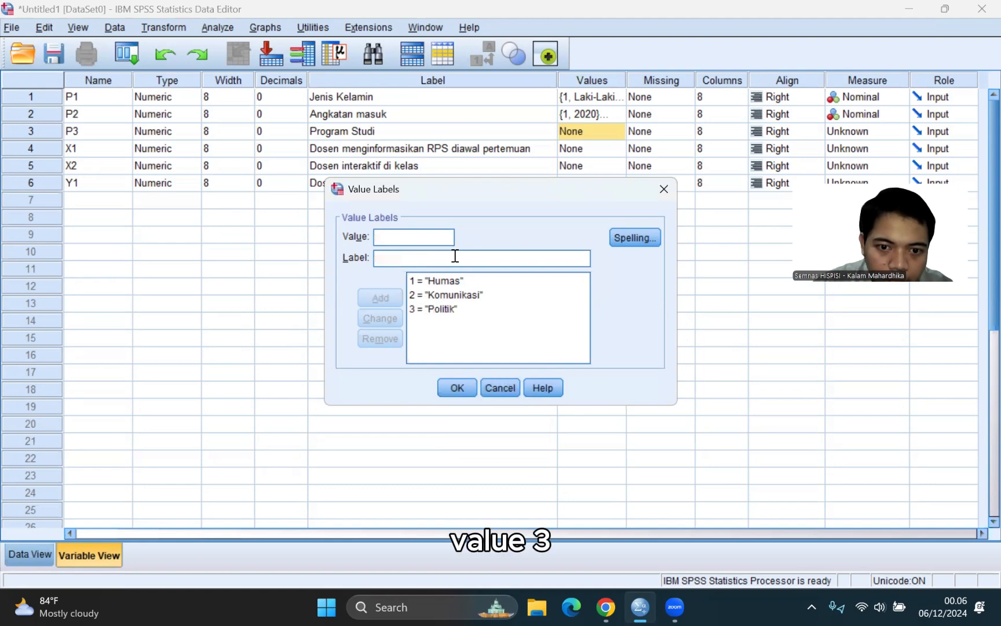
- Complete P3's value labels with 4 = "Marcomm" and set that variable's measure to Nominal
text(3)
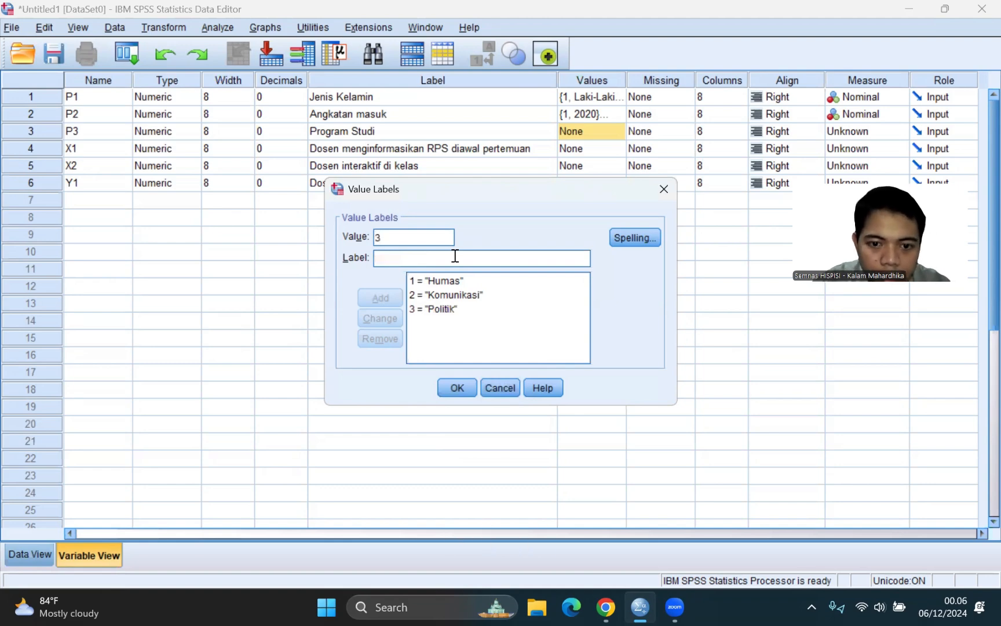
key(BackSpace)
text(4)
key(Caps_Lock)
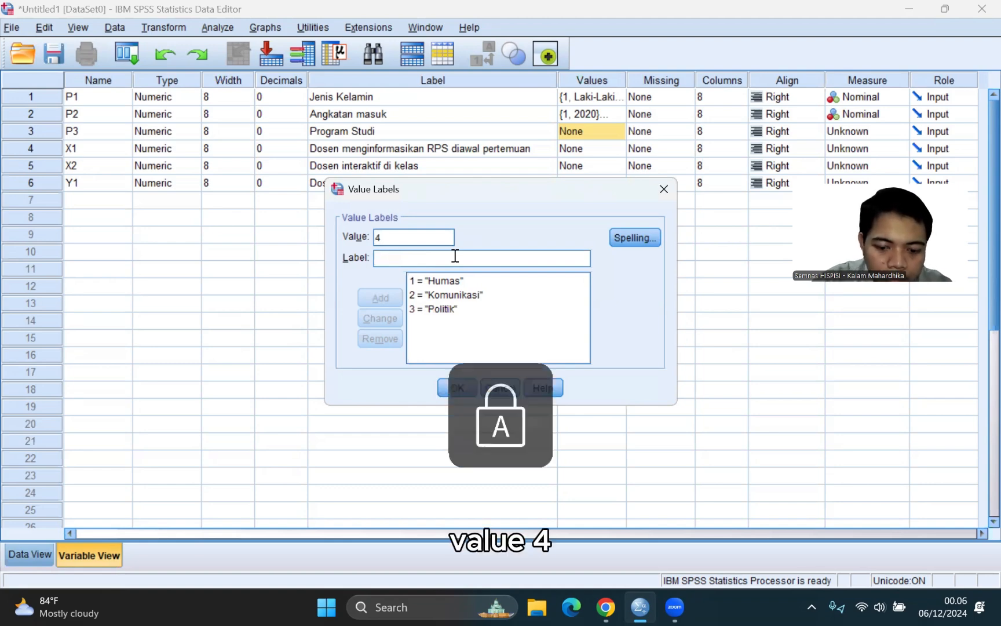
key(Tab)
text(M)
key(Caps_Lock)
text(arcomm)
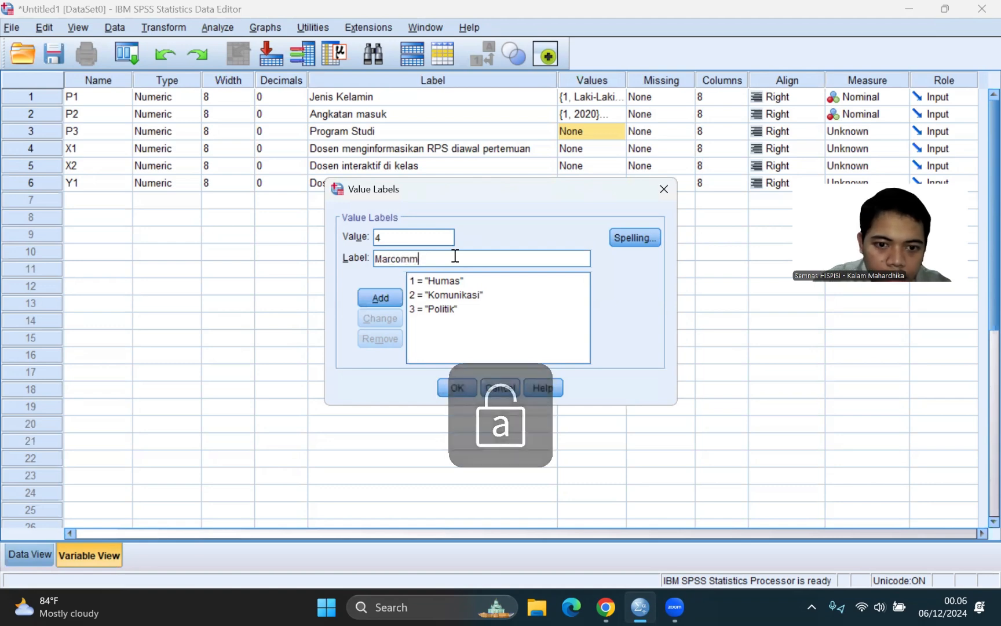
key(Return)
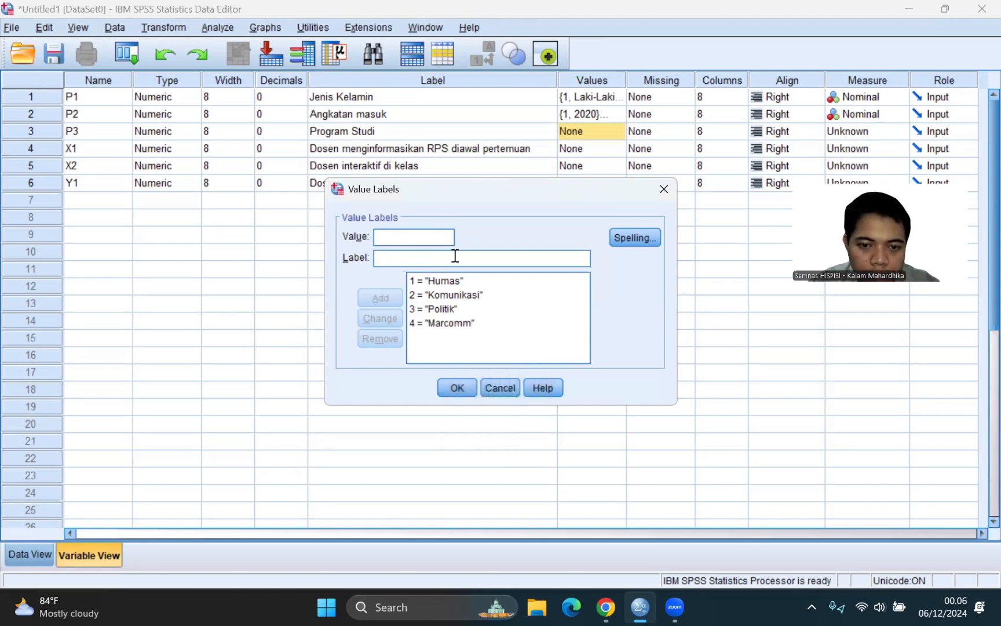
click(458, 388)
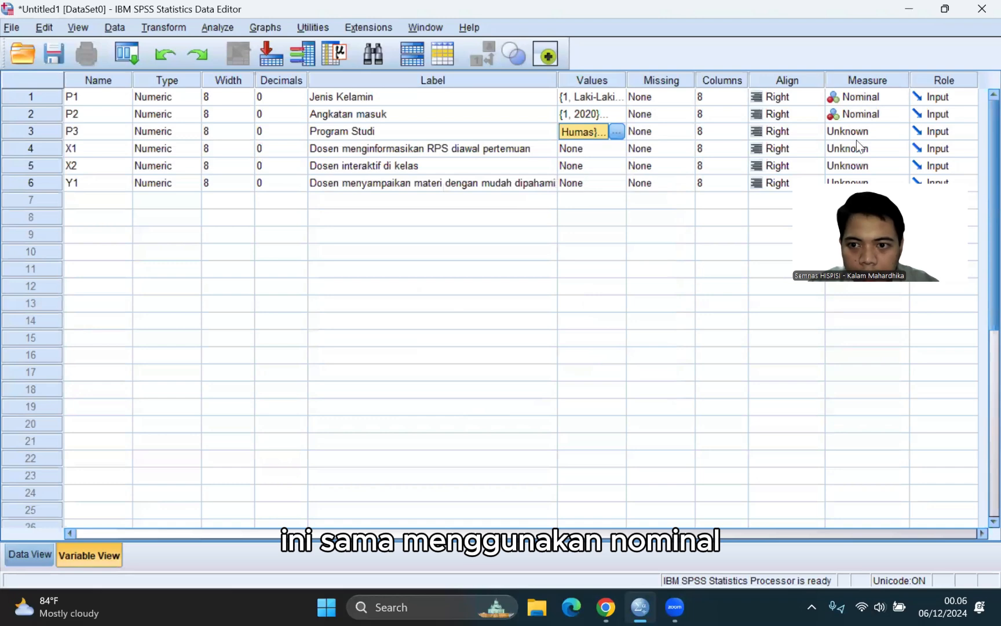
click(857, 132)
click(852, 179)
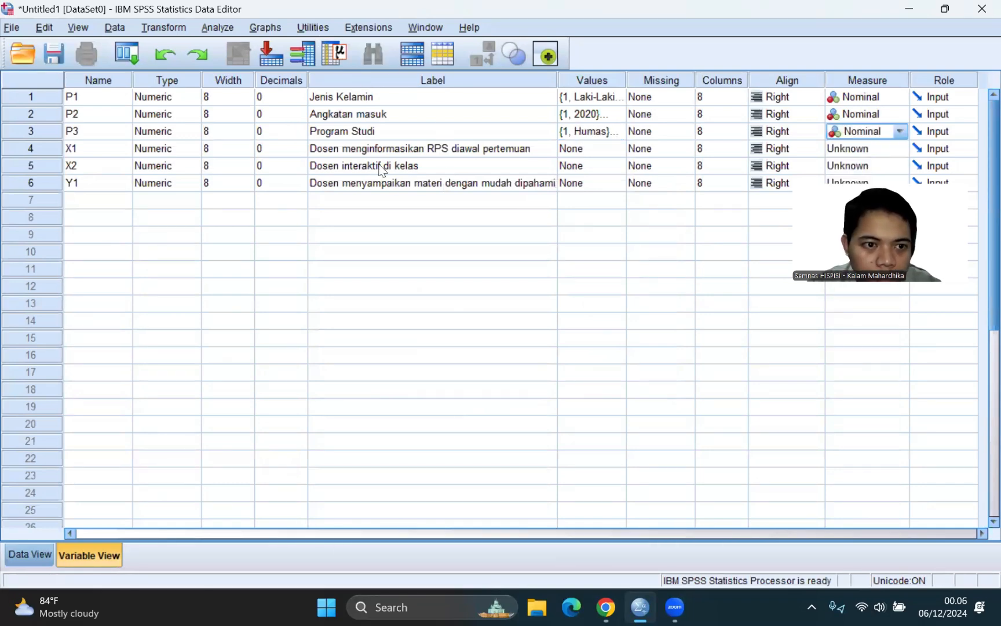
- Add the value label 1 = "Sangat Tidak Setuju" to X1, copying the text from the questionnaire PDF in Chrome
click(415, 148)
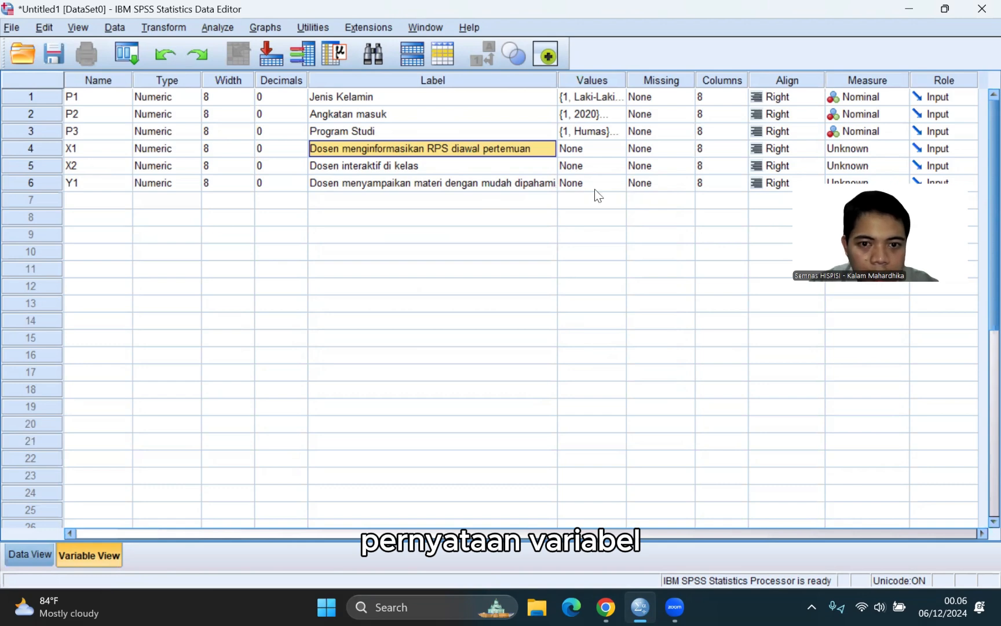
click(595, 149)
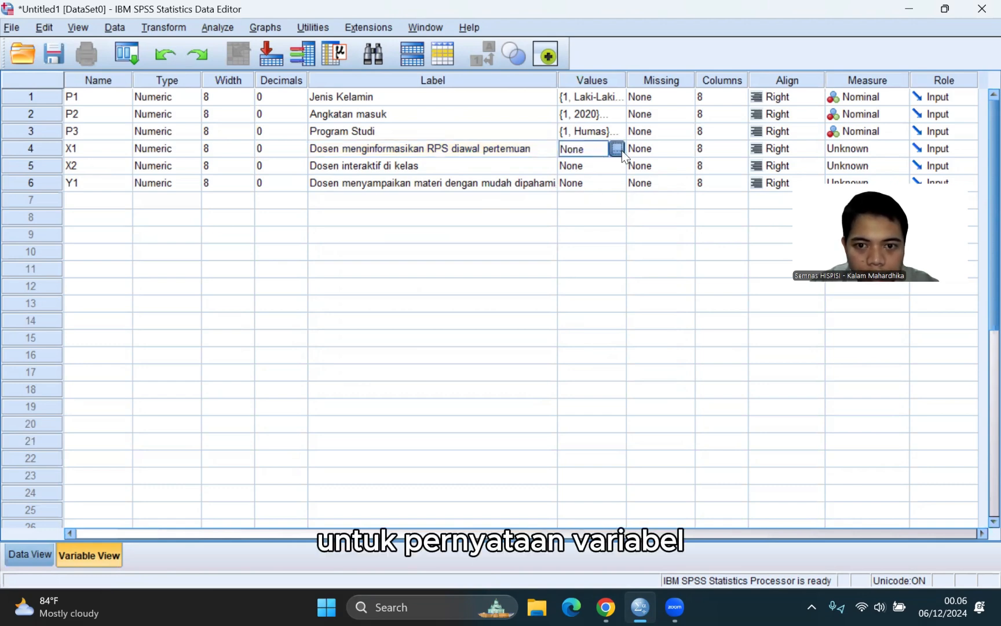
click(617, 149)
text(1)
mouse_move(654, 600)
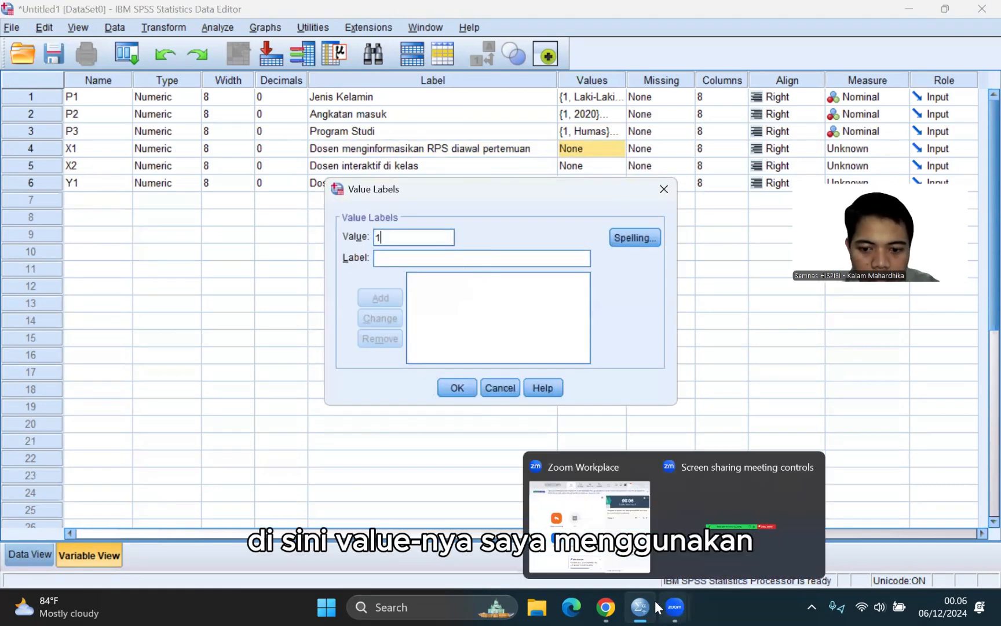
mouse_move(606, 606)
click(625, 535)
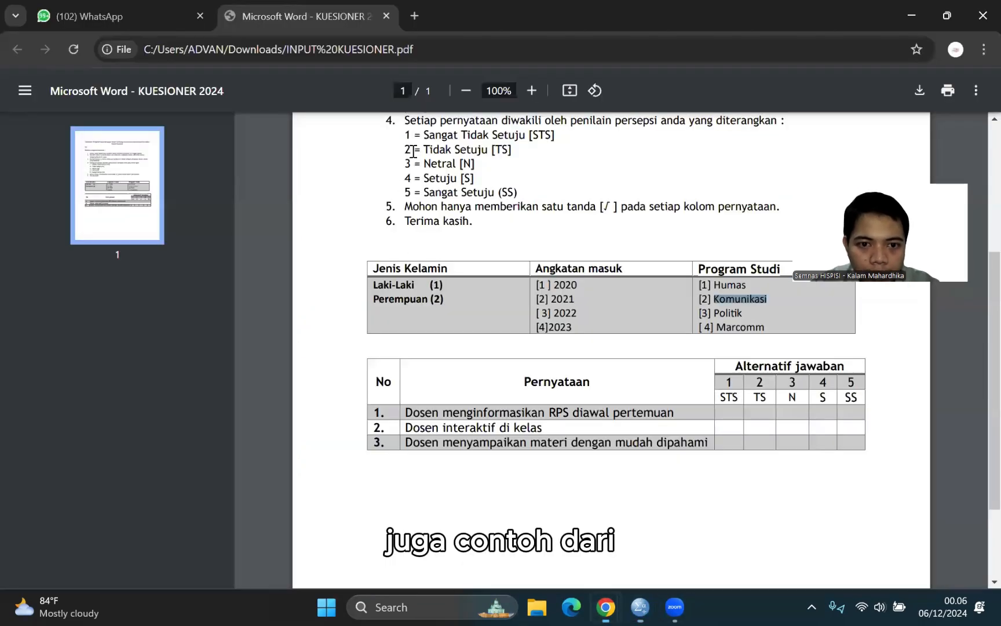
drag(424, 134, 526, 137)
key(ctrl+c)
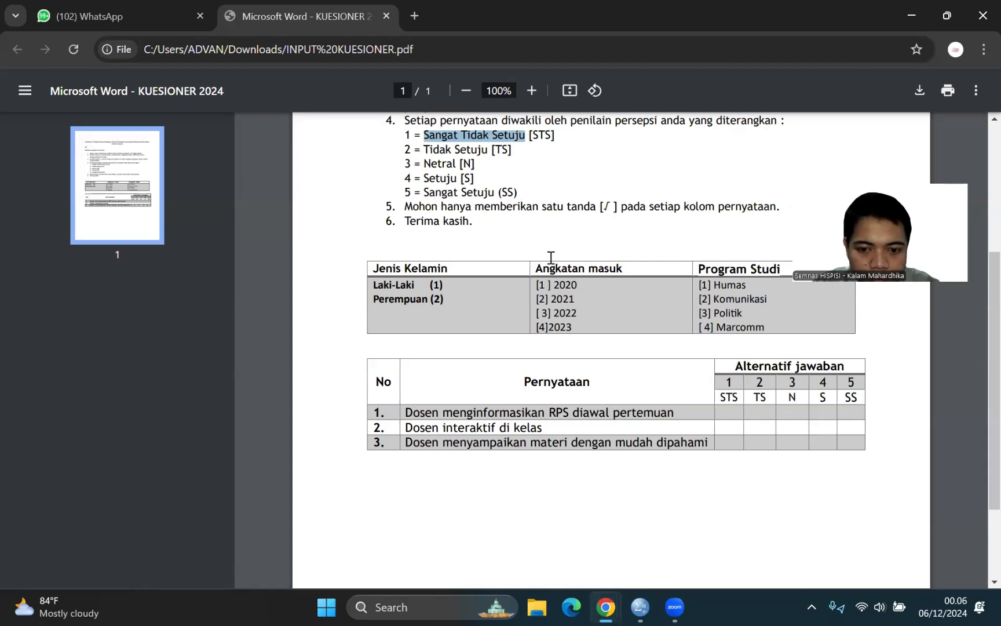
mouse_move(640, 607)
click(599, 489)
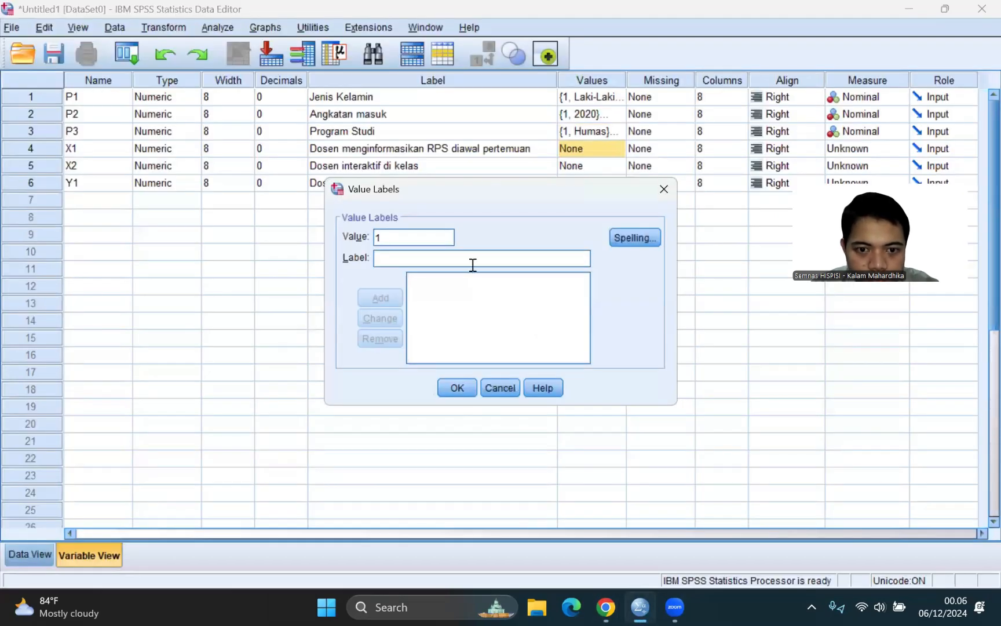
key(ctrl+v)
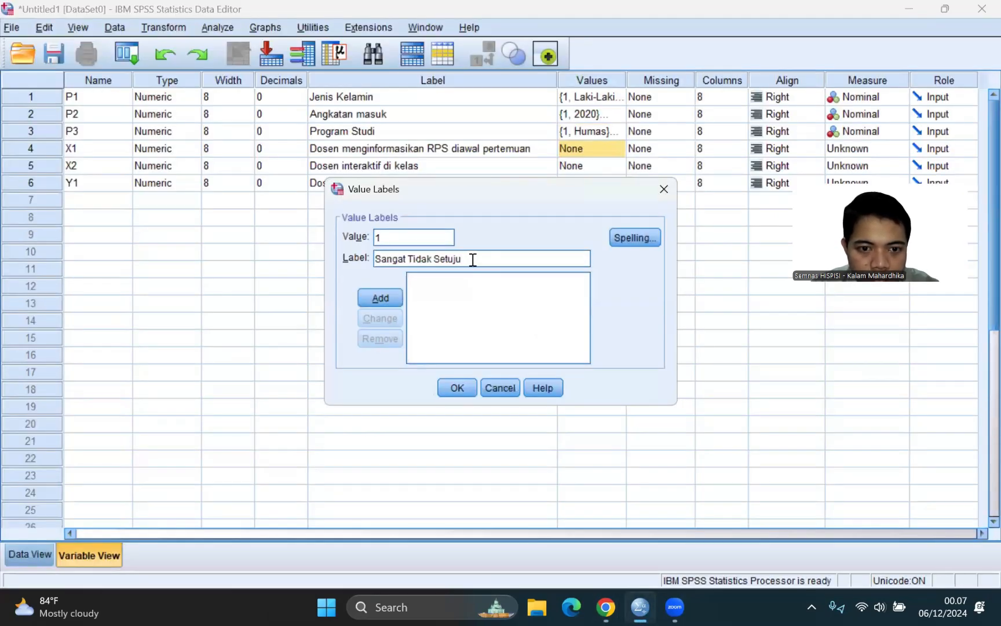
click(380, 296)
- Add the value label 2 = "Tidak Setuju" to X1, reusing the copied text without "Sangat"
text(2)
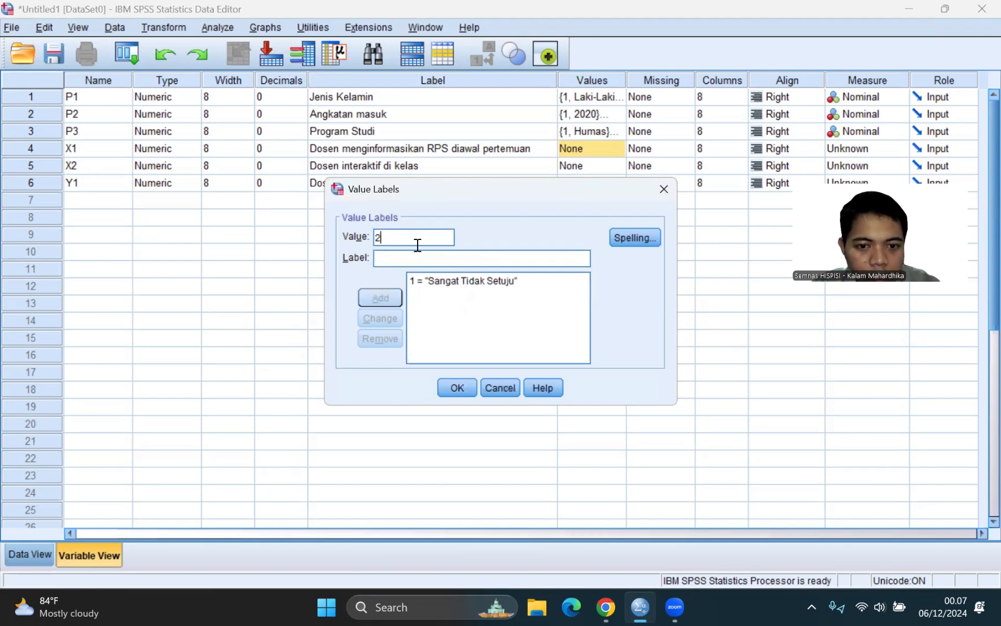
key(ctrl+v)
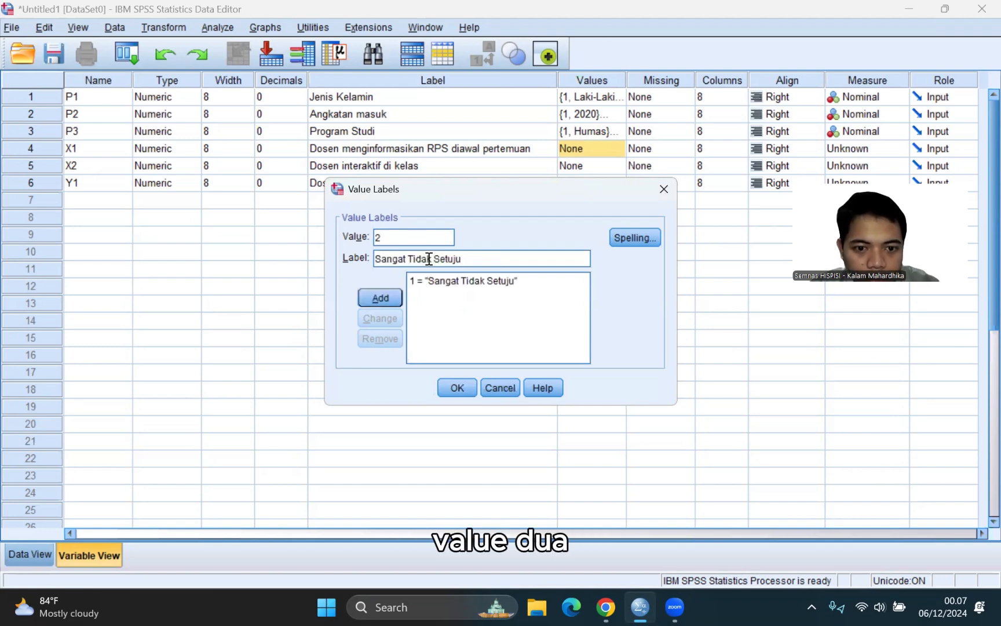
drag(407, 261, 362, 265)
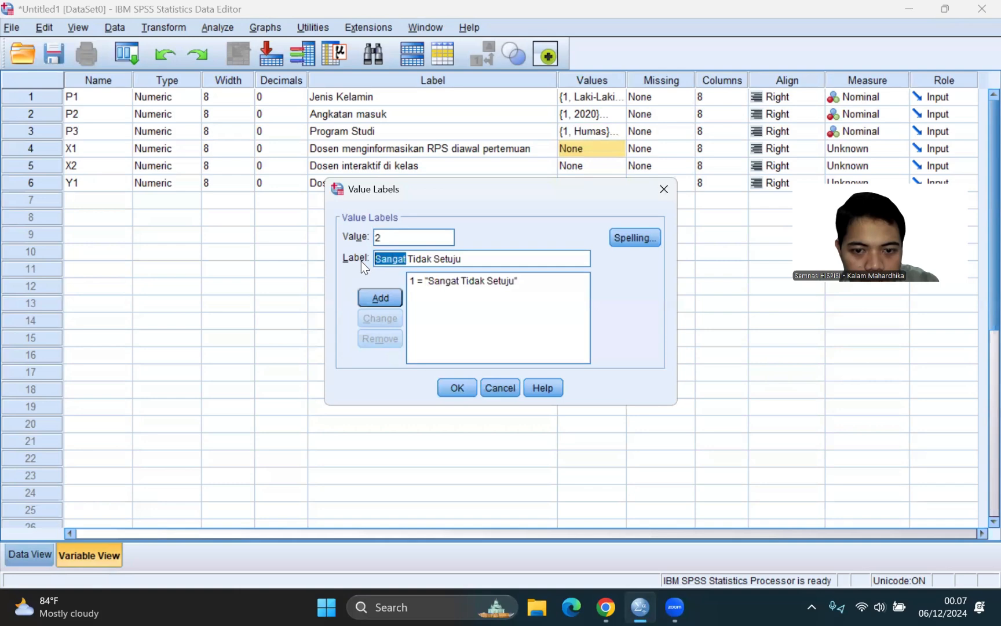
key(Delete)
click(380, 297)
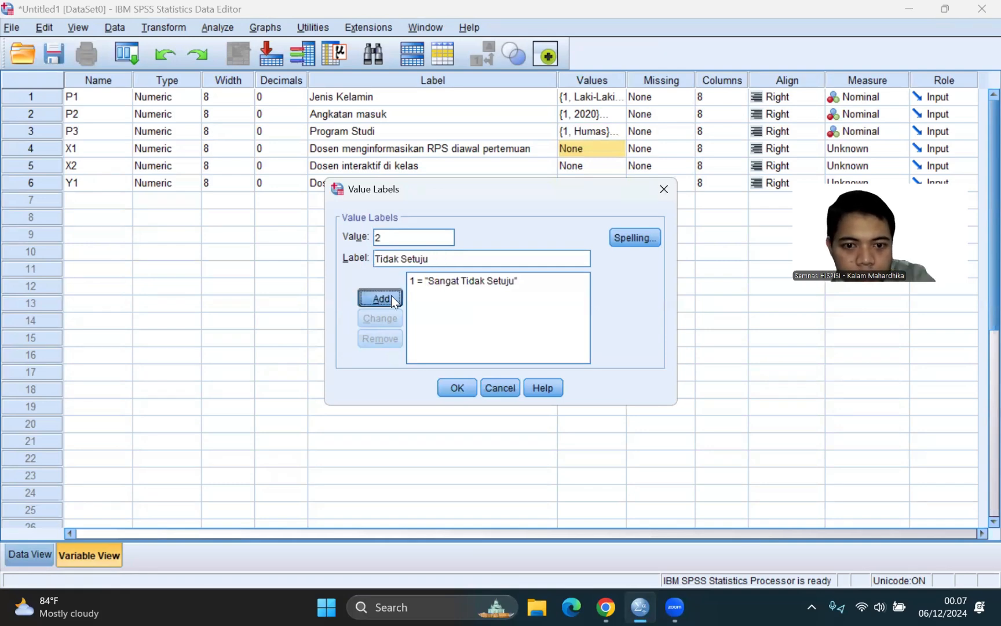
- Add the value label 3 = "Netral" to X1
text(3)
click(421, 259)
key(ctrl+v)
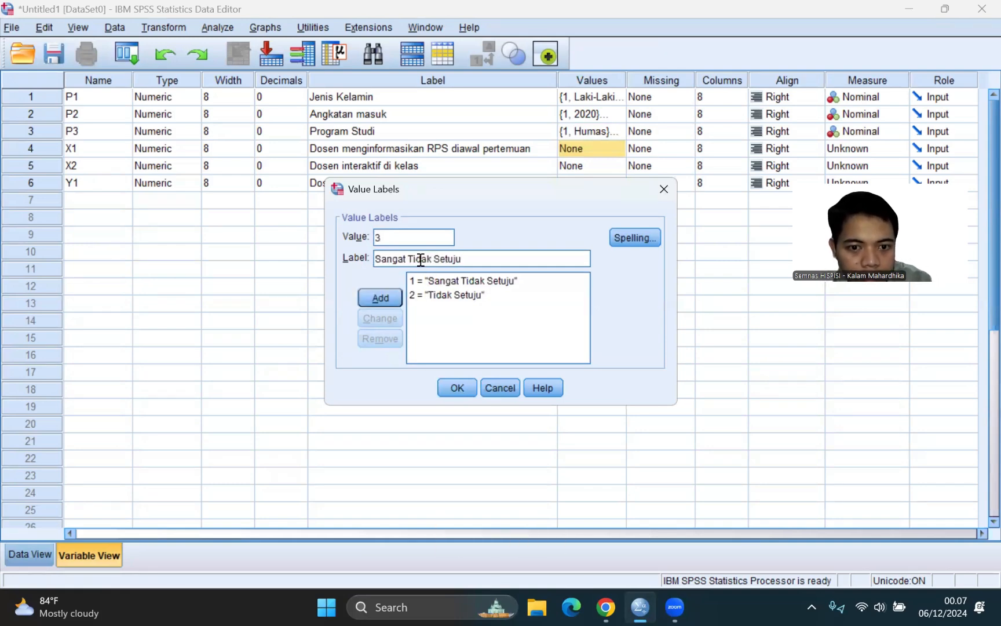
drag(496, 258, 354, 258)
key(ctrl+c)
key(Caps_Lock)
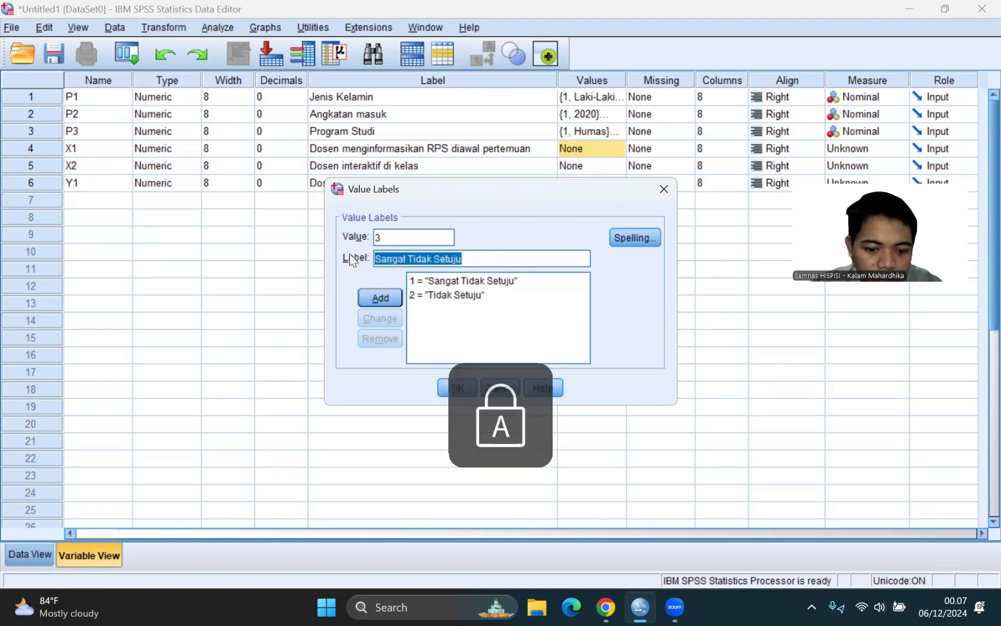
text(N)
key(Caps_Lock)
text(etral)
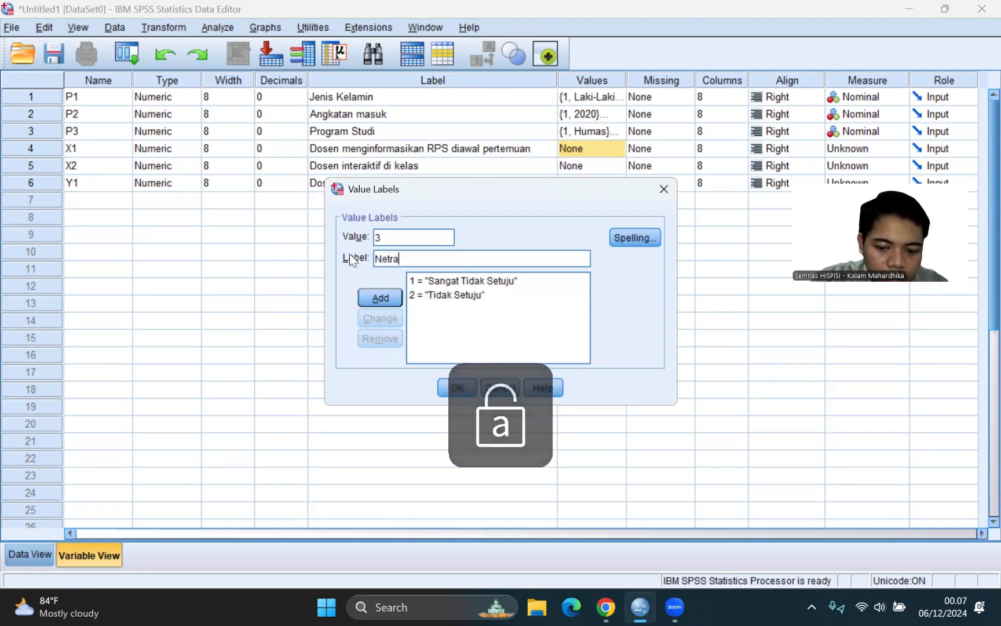
click(368, 297)
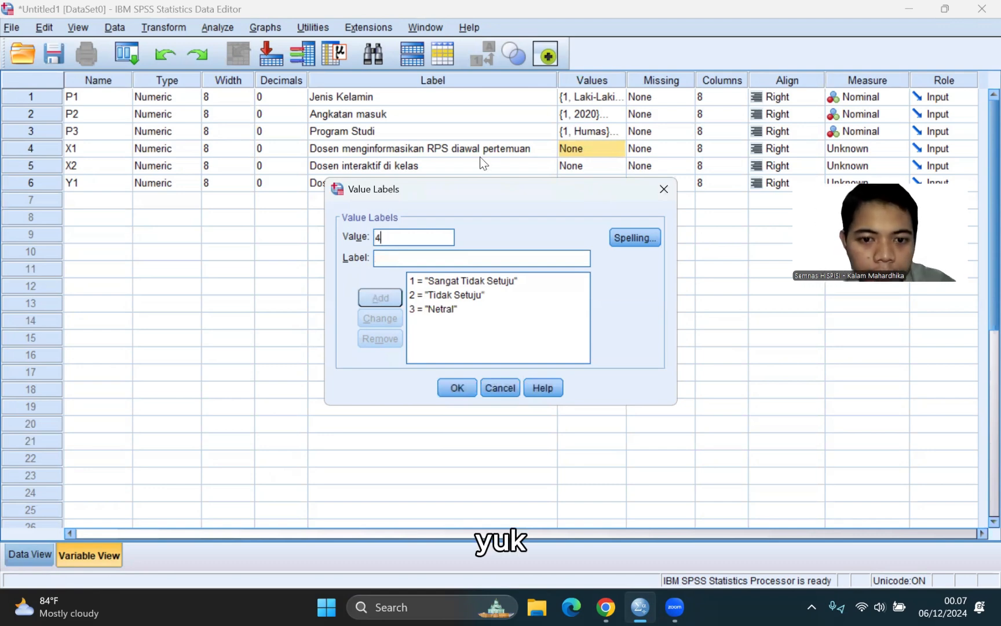
- Add the value label 4 = "Setuju" to X1, reusing the copied text without "Sangat Tidak"
click(481, 255)
key(ctrl+v)
drag(434, 255, 353, 258)
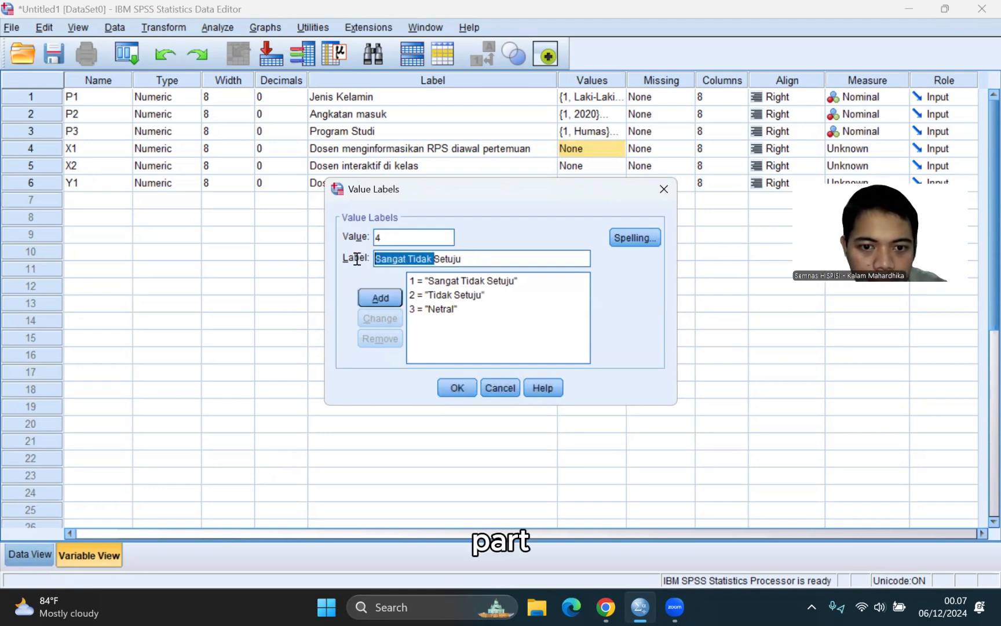
key(BackSpace)
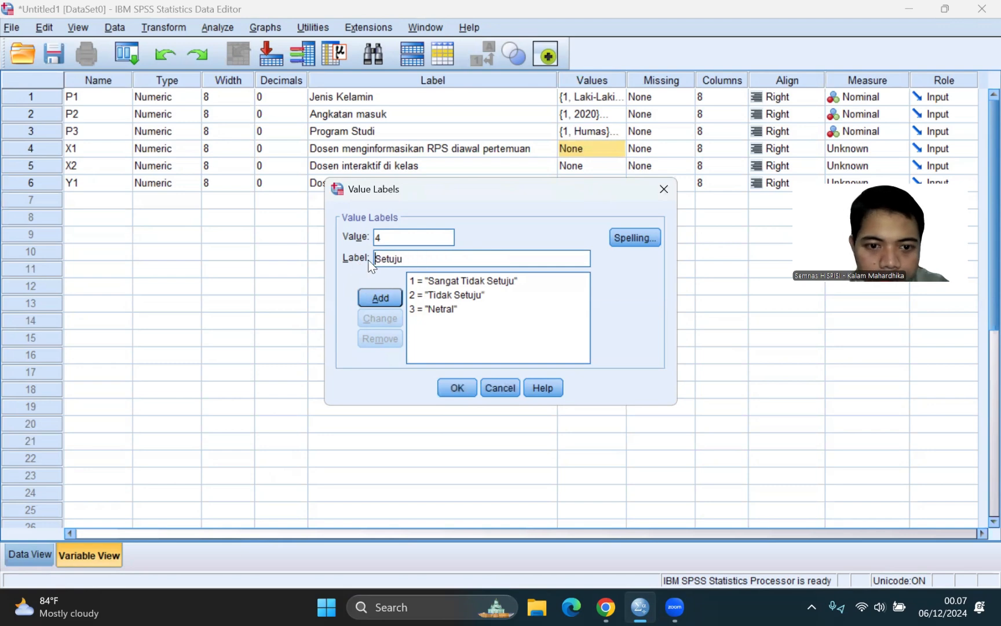
click(379, 297)
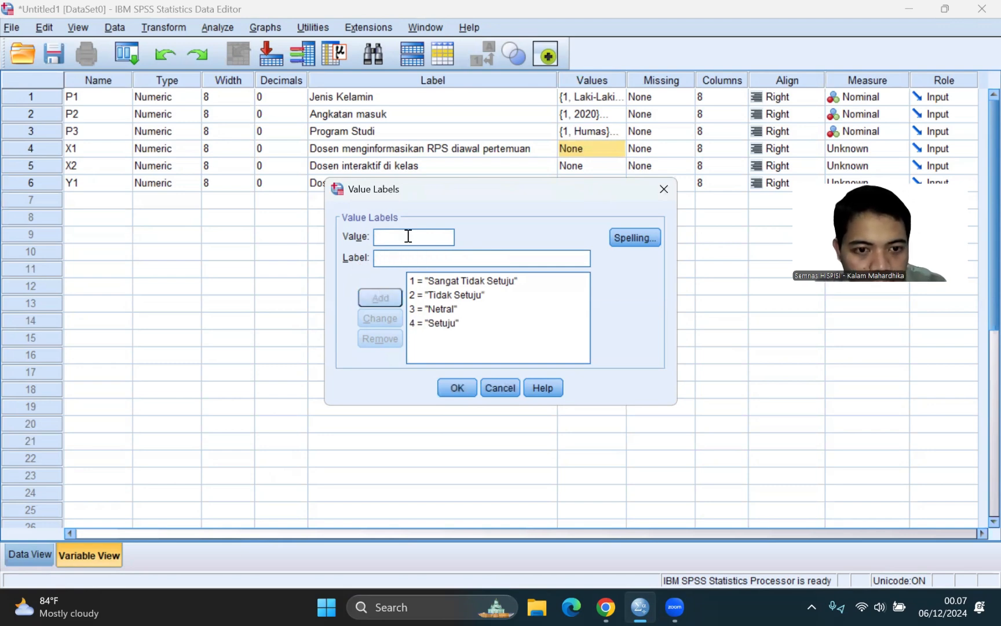
- Complete X1's value labels with 5 = "Sangat Setuju", reusing the copied text without "Tidak"
text(5)
click(422, 254)
key(ctrl+v)
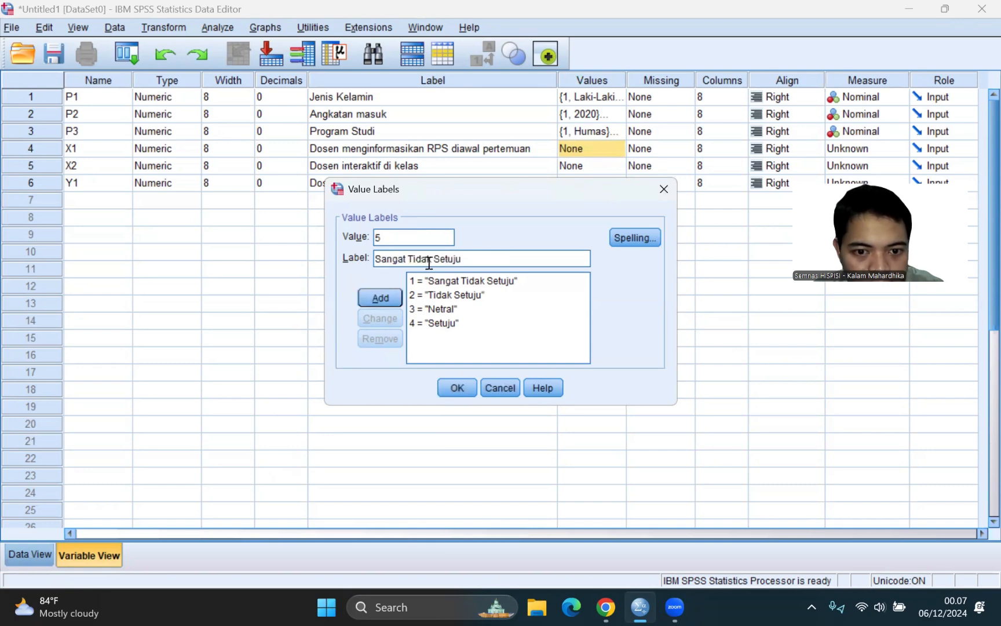
double_click(423, 259)
key(BackSpace)
key(BackSpace)
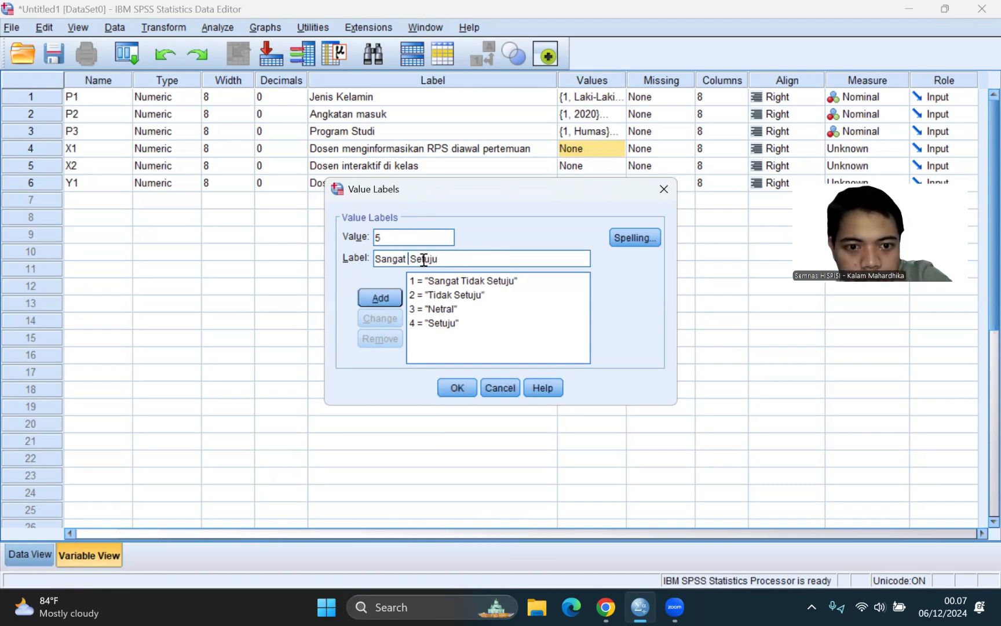
click(380, 297)
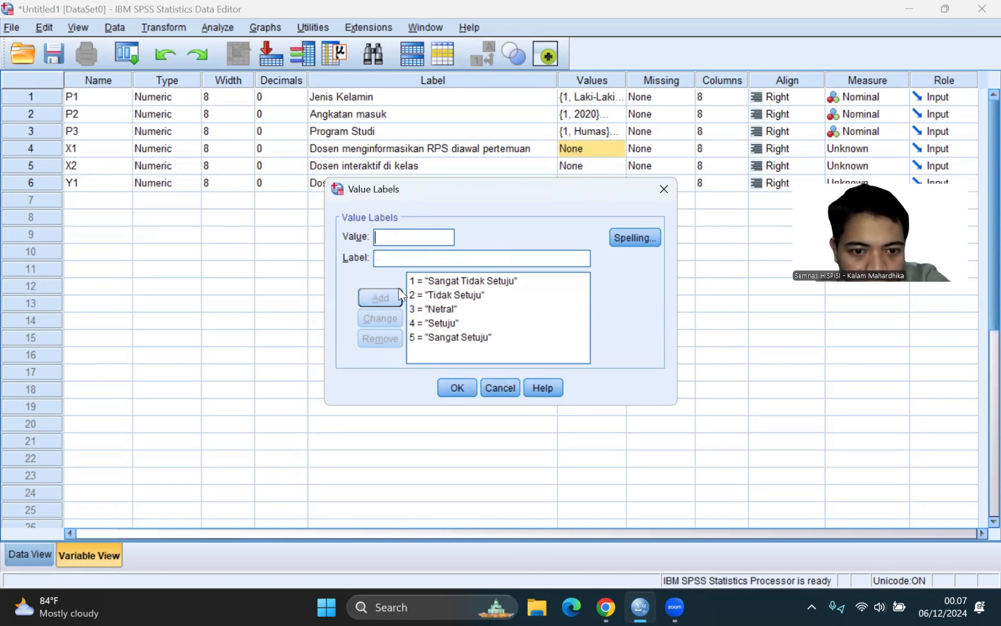
click(459, 383)
- Copy X1's value labels to the X2 and Y1 variables
click(585, 183)
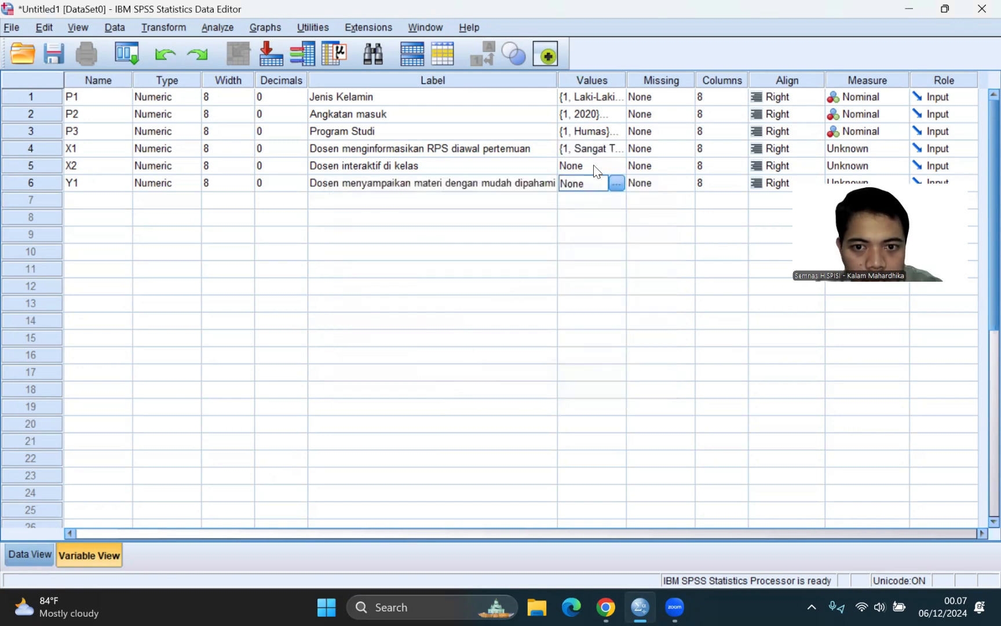
click(587, 132)
click(588, 147)
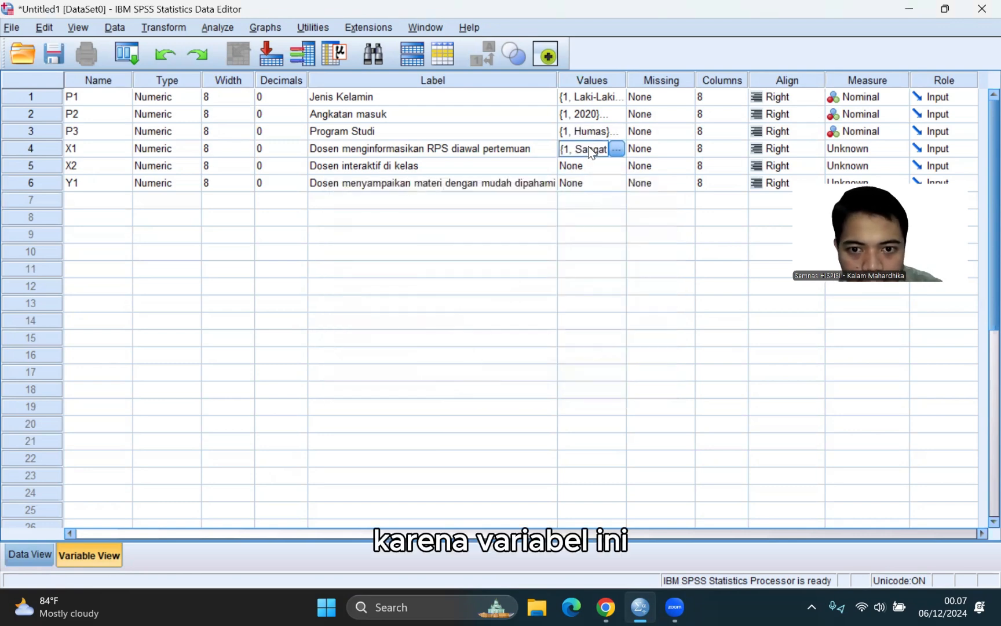
right_click(560, 143)
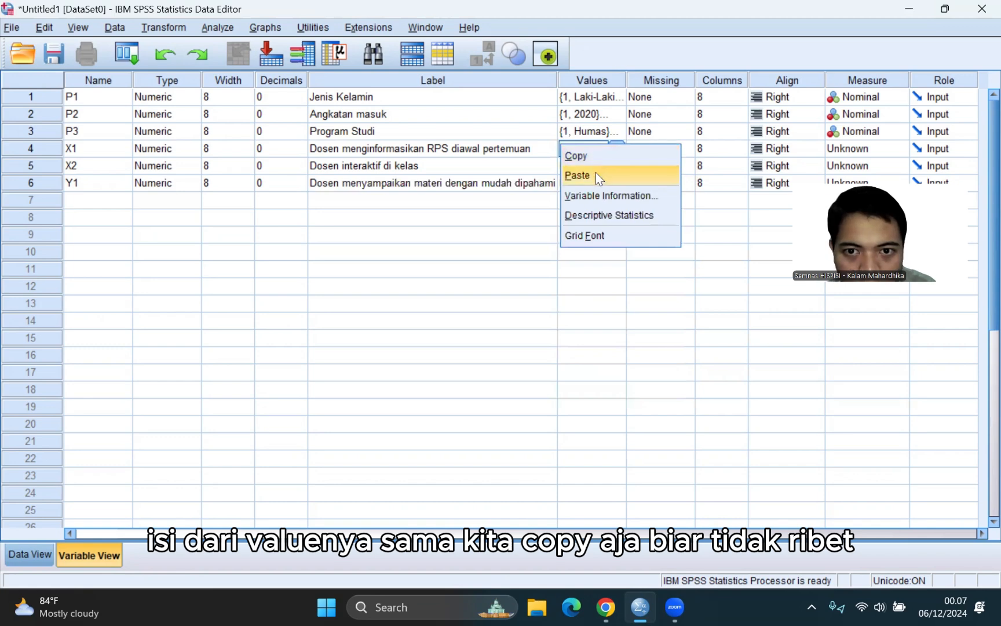
click(595, 156)
click(591, 166)
shift+click(591, 183)
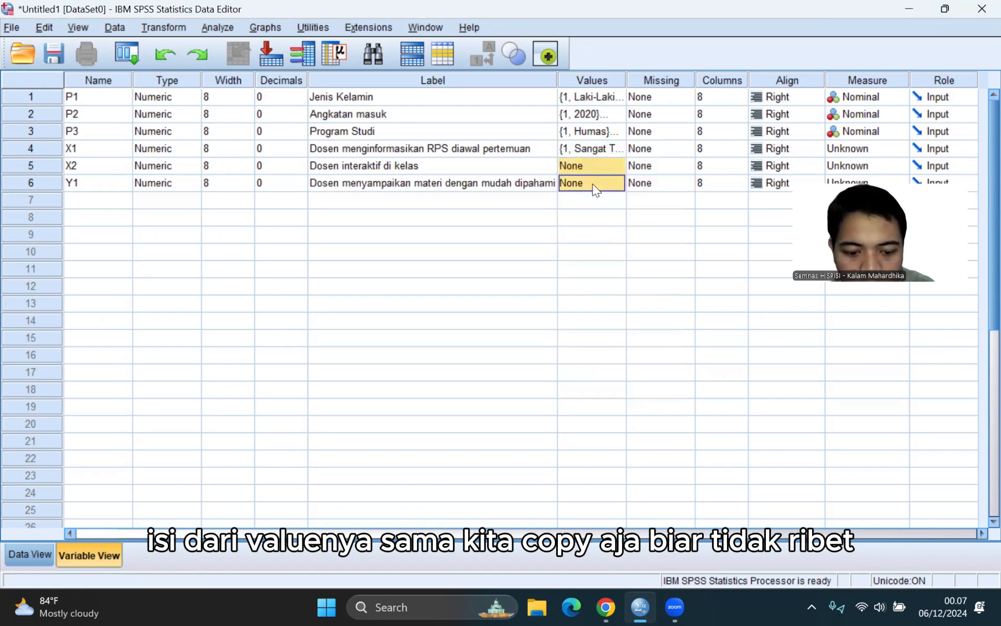
key(ctrl+v)
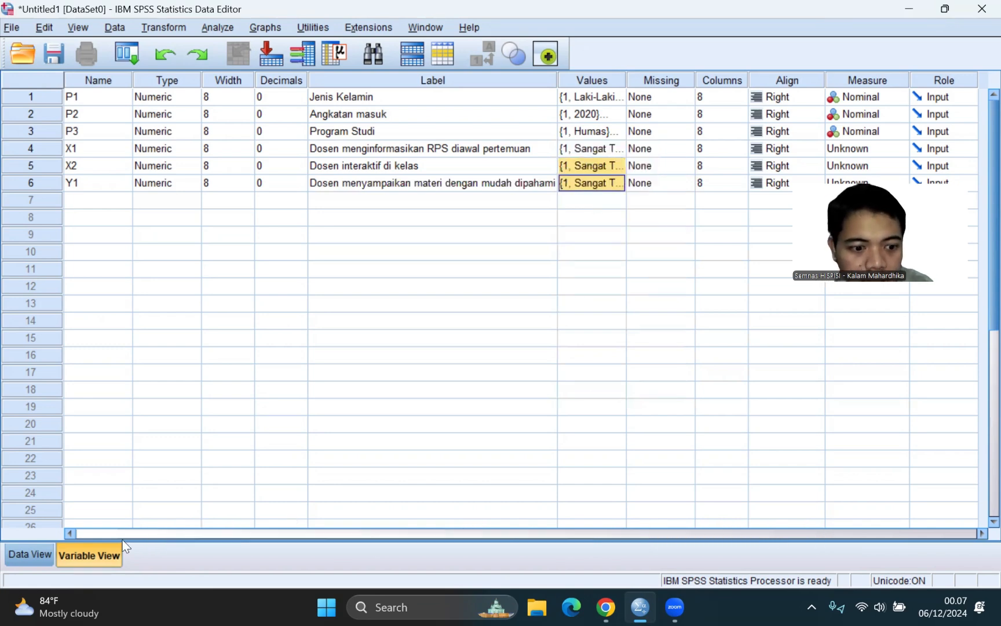
- Set the measure of X1, X2 and Y1 to Scale
click(856, 152)
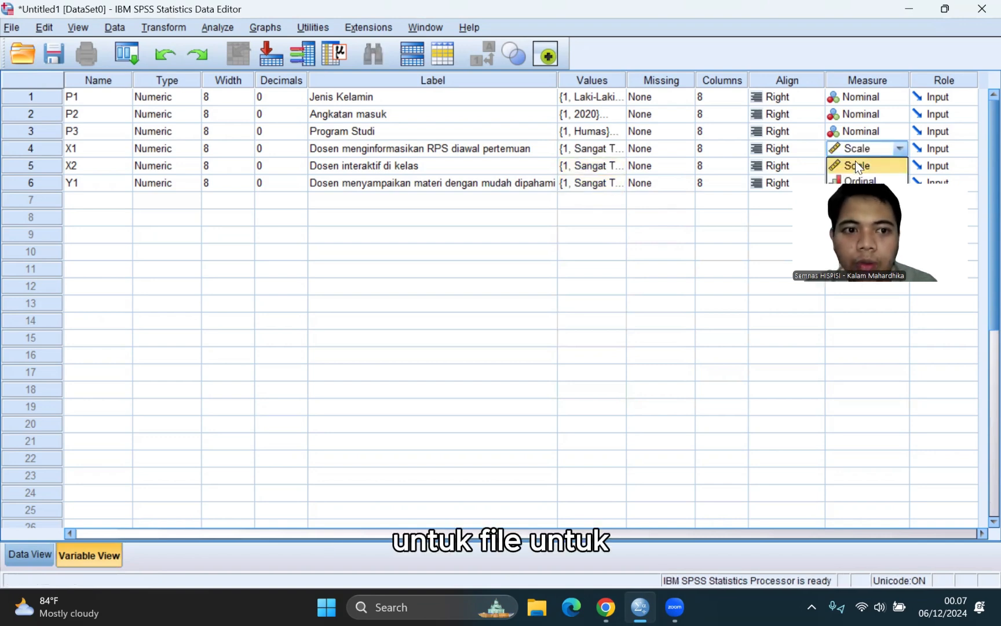
click(858, 166)
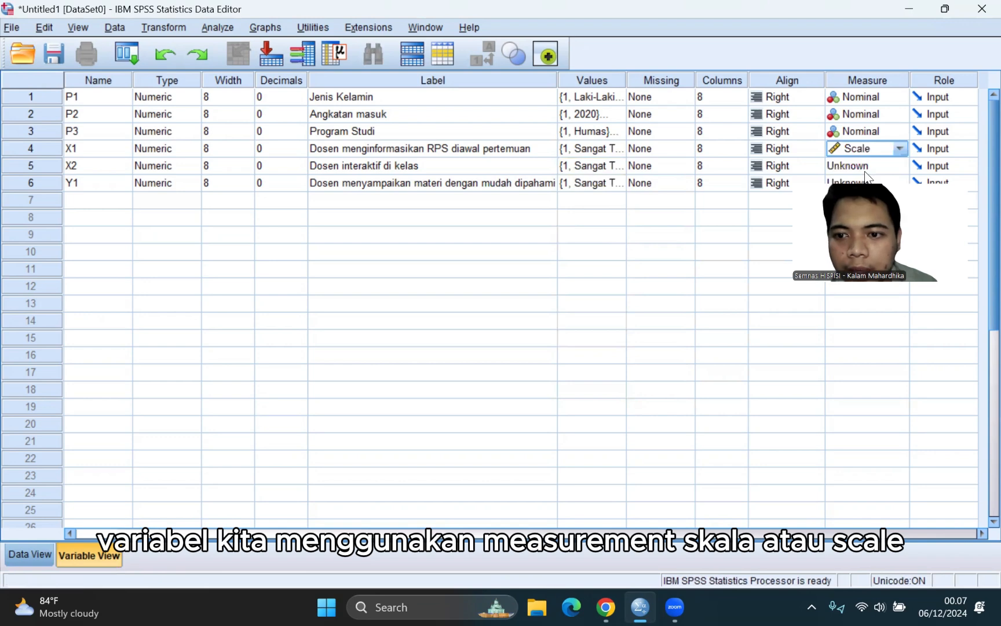
click(859, 167)
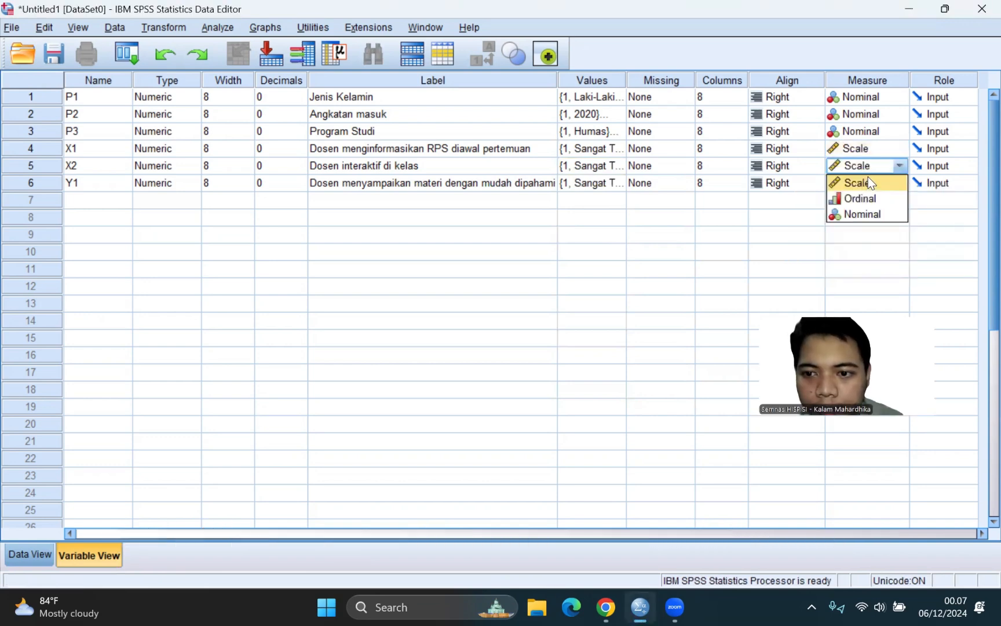
click(868, 180)
click(869, 183)
click(872, 199)
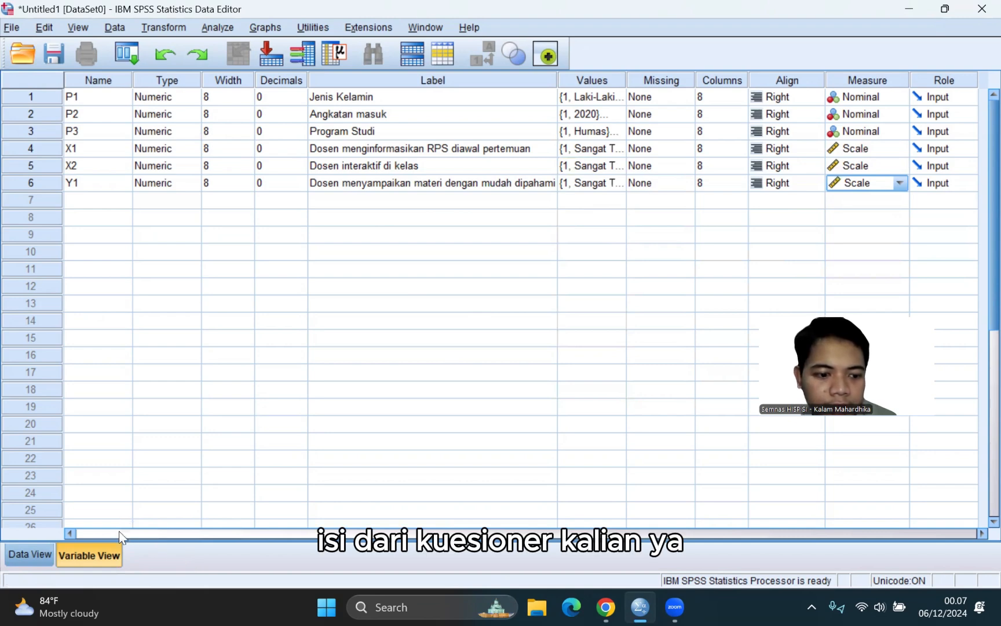
- Switch to the data entry grid and enter 2 for P1 in the first case
click(20, 555)
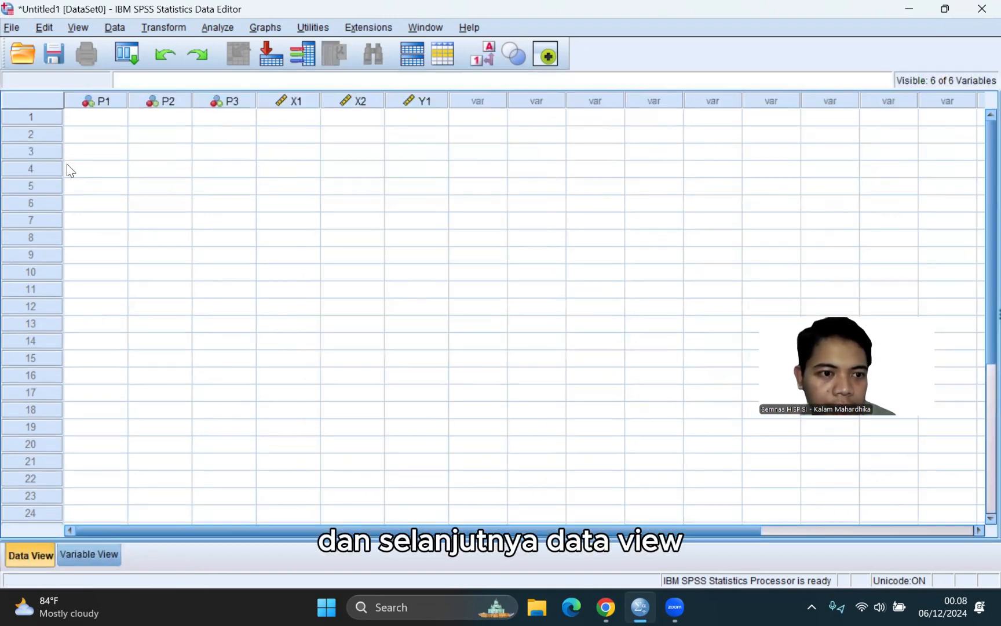
drag(88, 119, 391, 238)
click(110, 115)
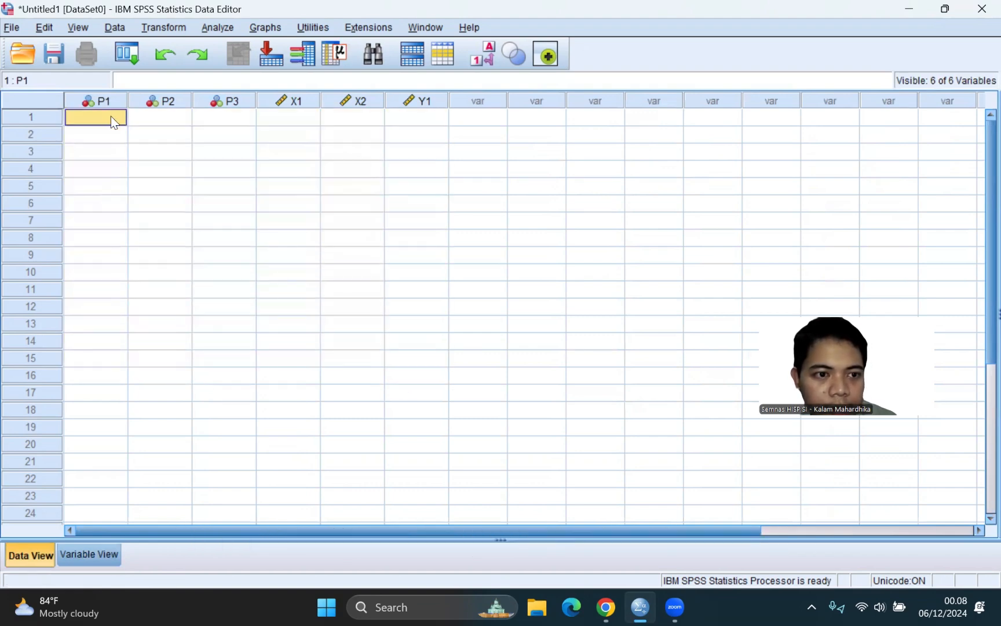
double_click(110, 116)
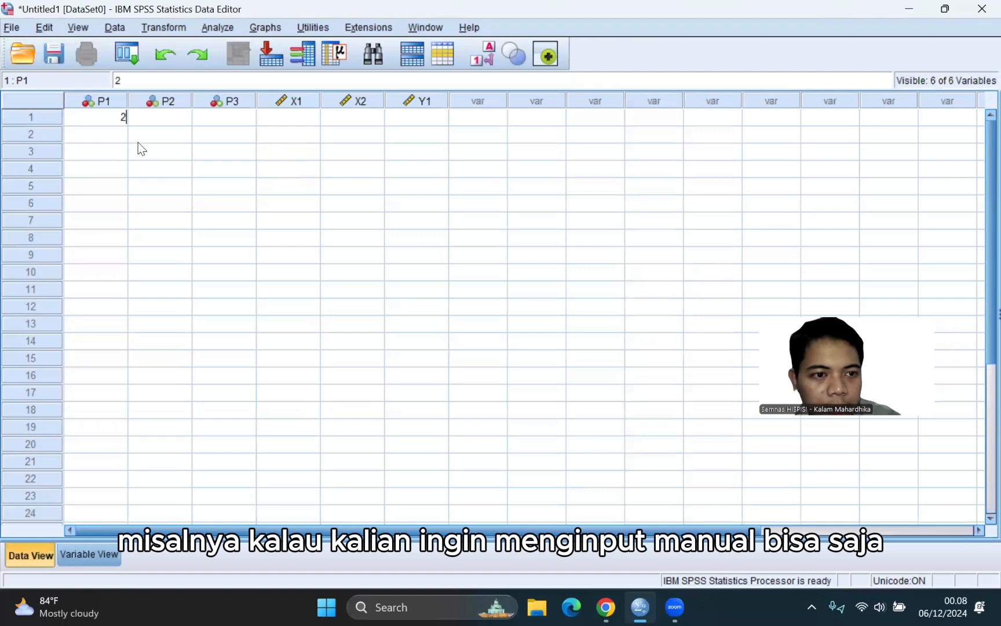
text(2)
click(168, 144)
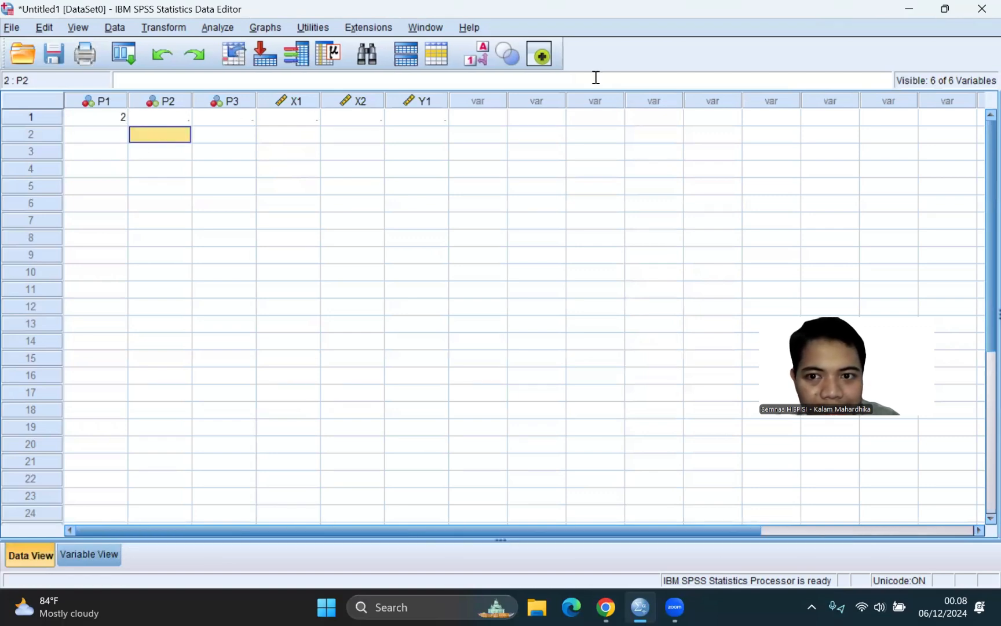
click(829, 168)
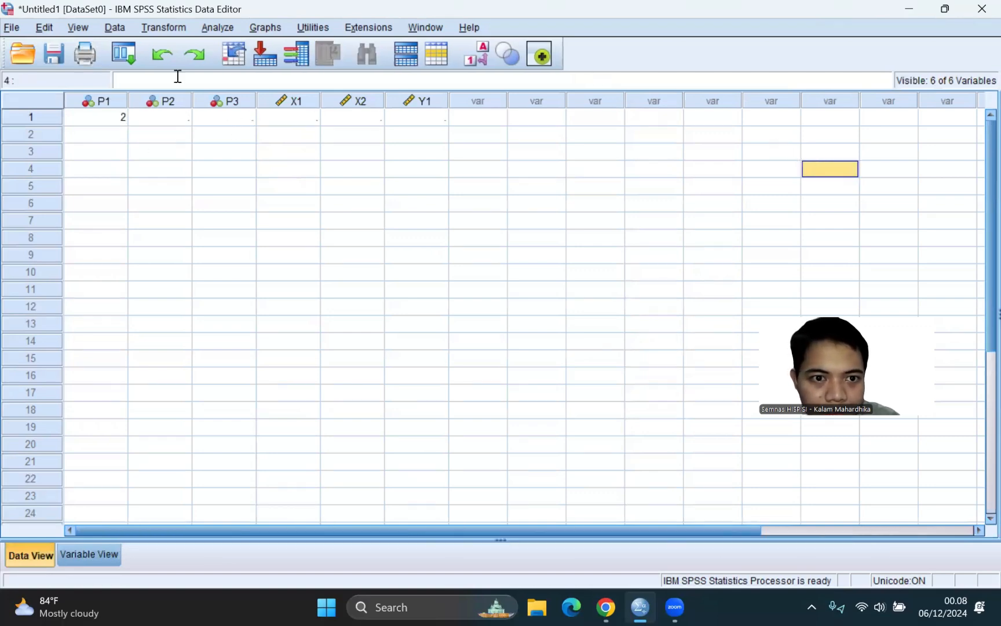
- Enter 1 for P1 in cases 2 and 3, and 2 for P2 in case 2
click(107, 151)
text(1)
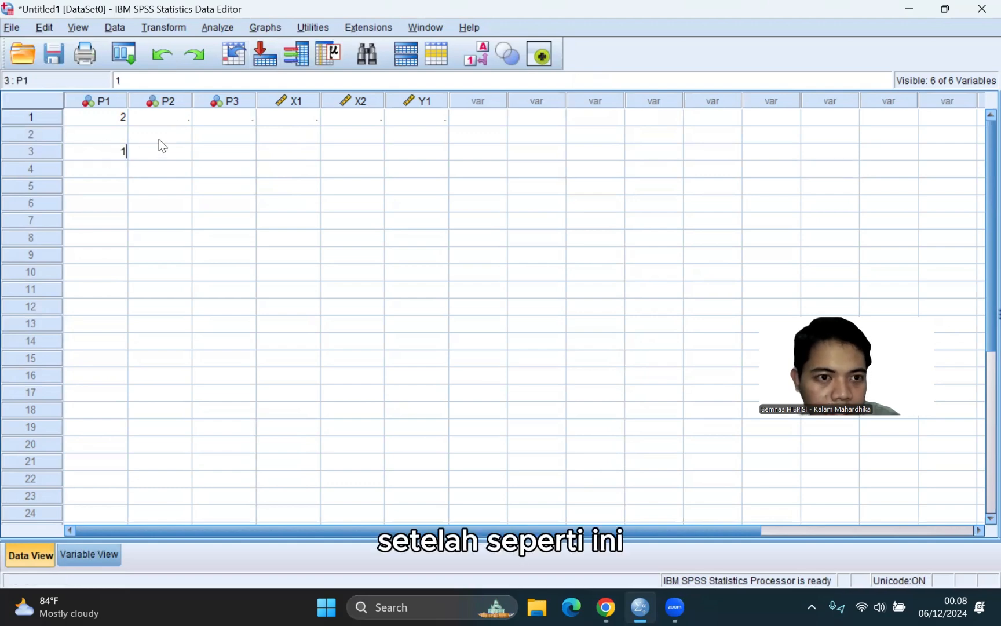
click(171, 136)
text(2)
key(Return)
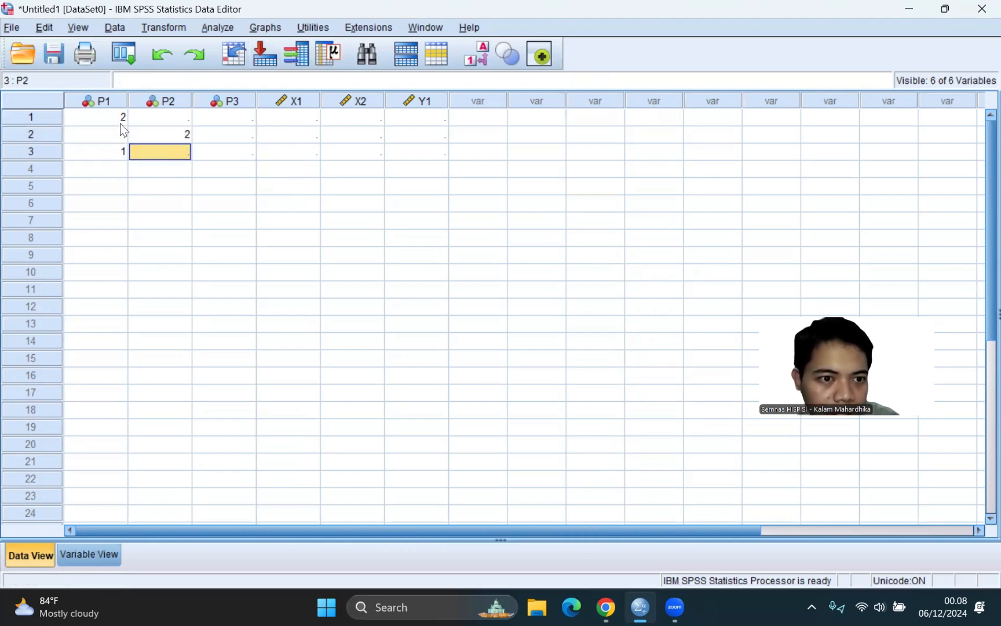
click(118, 121)
click(122, 129)
text(1)
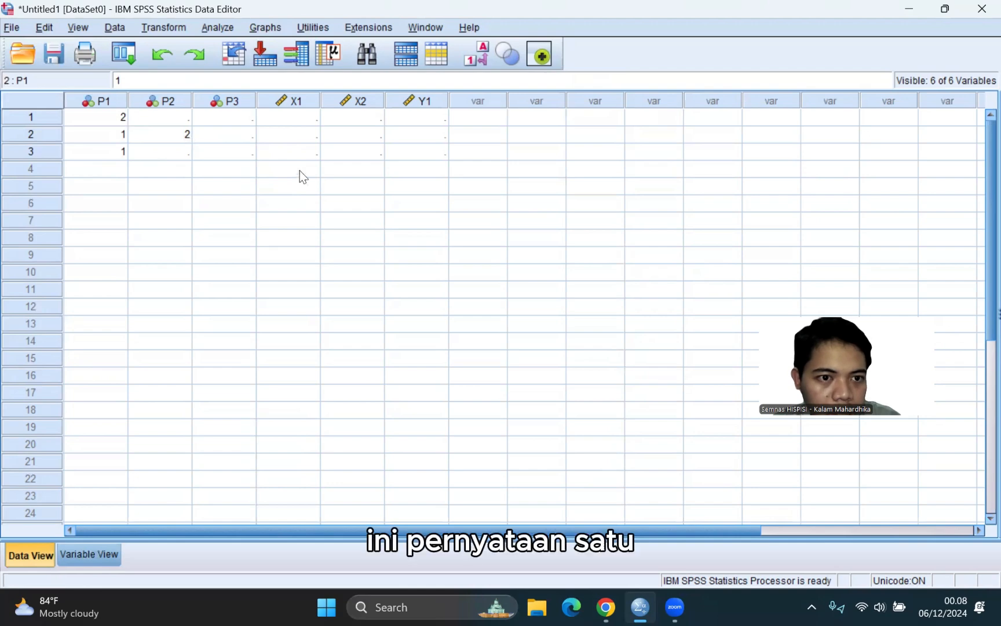
- Enter 3 for X1 in case 2 and display value labels instead of numeric codes in the data grid
click(291, 138)
text(3)
click(361, 174)
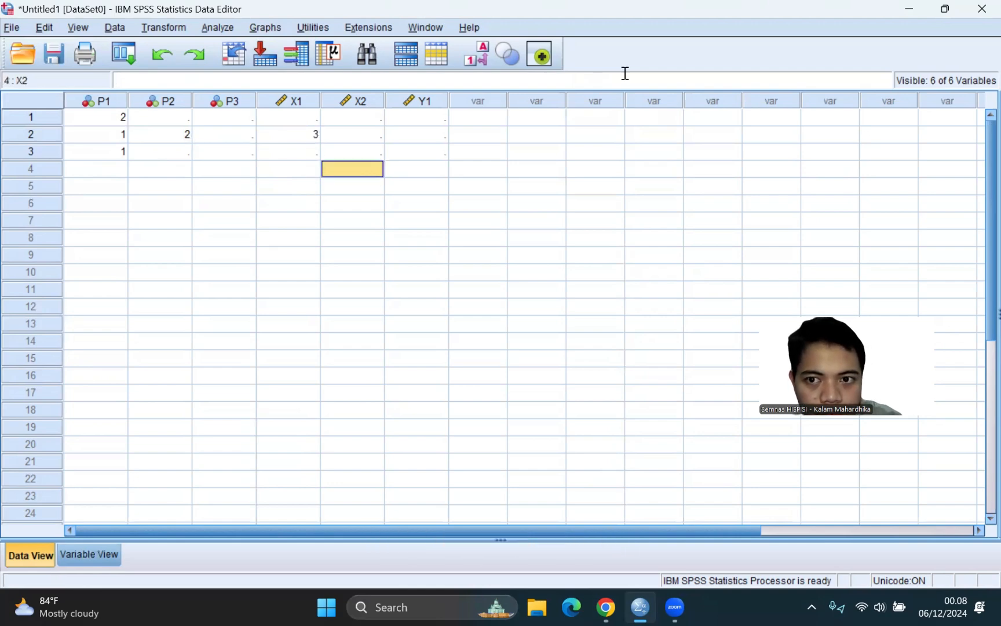
click(485, 55)
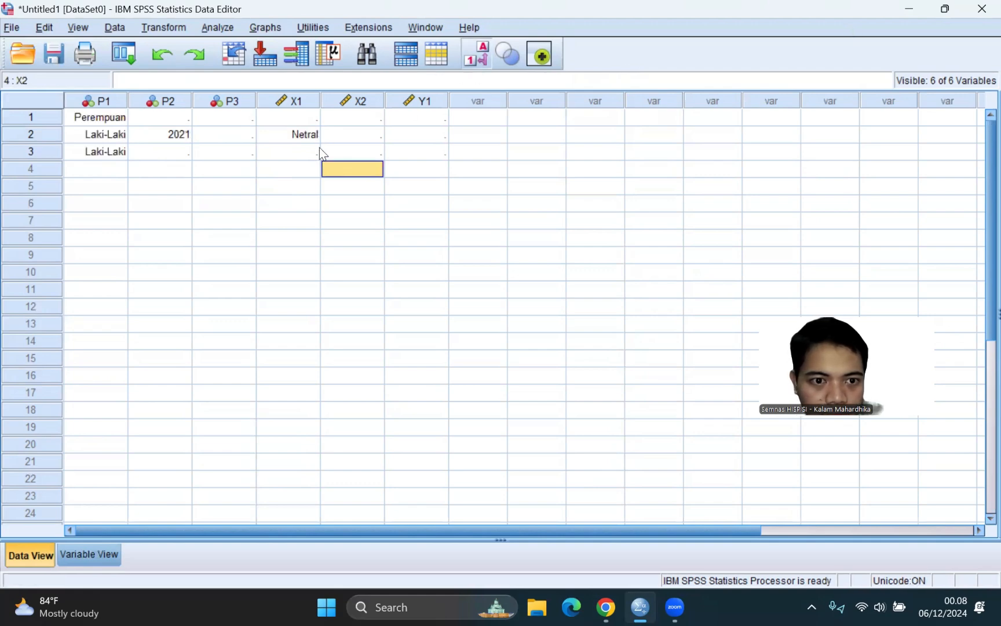
- Enter 2 for X1 in case 3 and 1 for X1 in case 1
click(301, 152)
text(2)
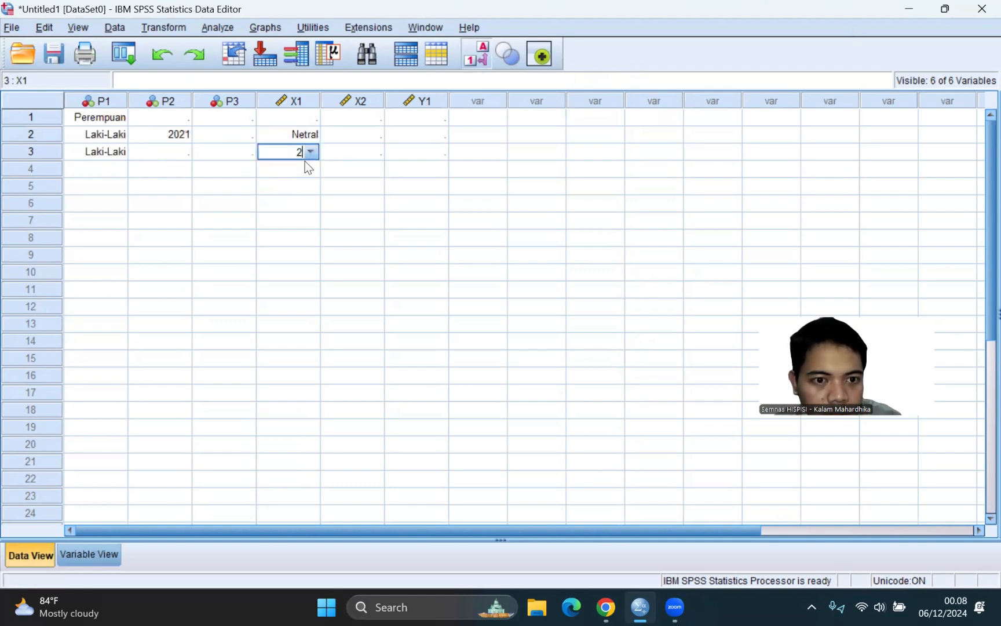
click(337, 134)
click(298, 117)
text(1)
click(312, 153)
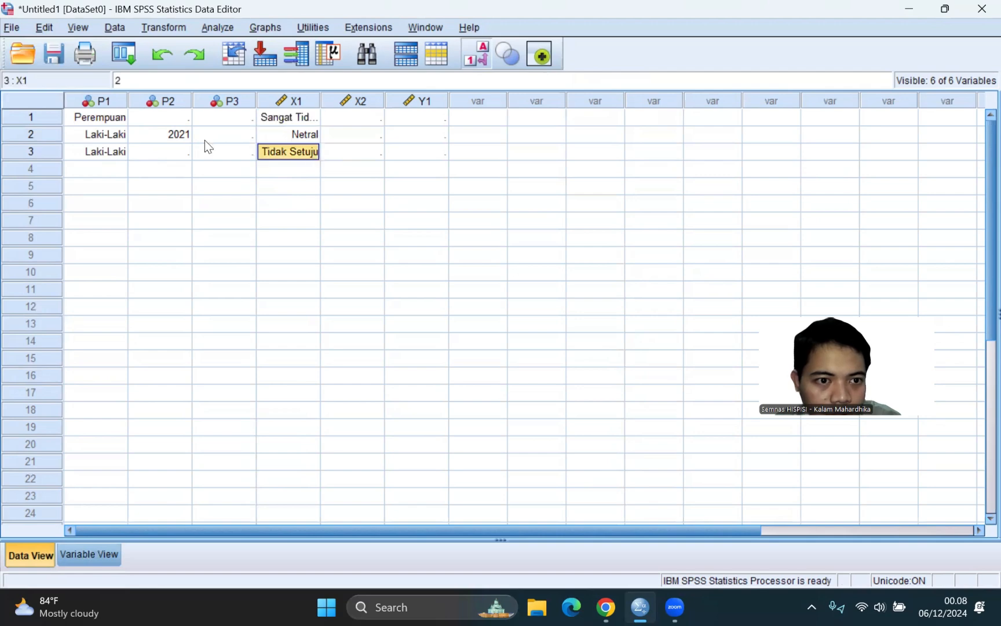
- Enter 2020 for P2 in case 3 and 2023 for P2 in case 1
click(179, 152)
text(2020)
click(200, 152)
click(184, 120)
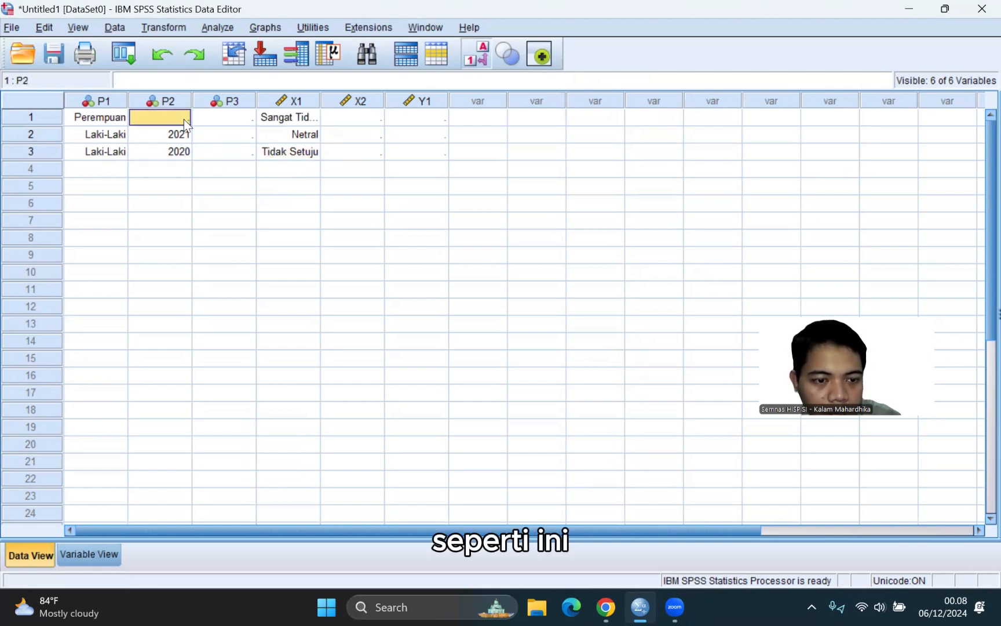
text(2023)
click(245, 172)
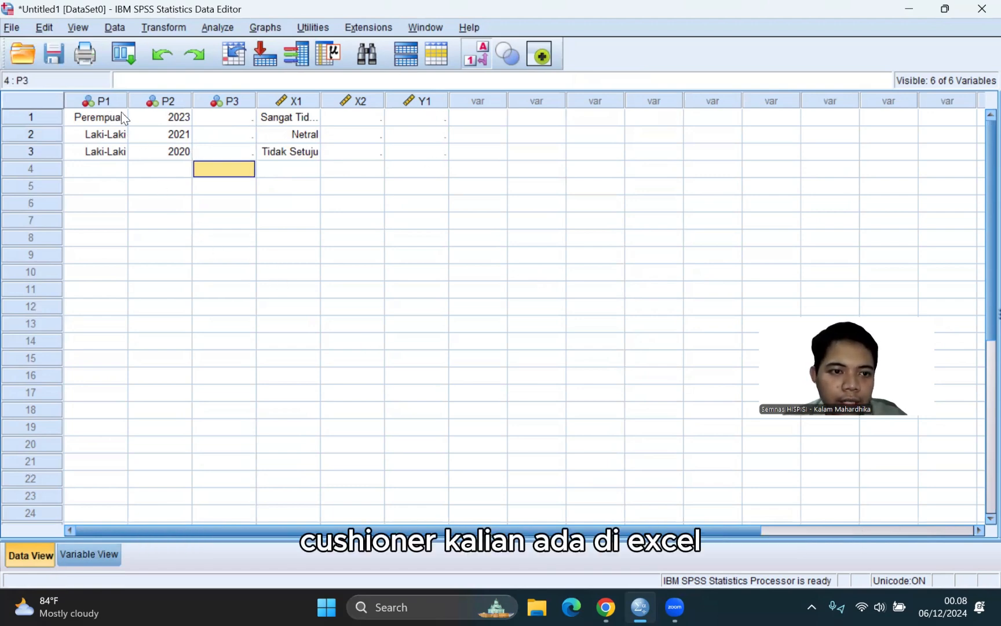
drag(96, 116, 461, 365)
click(641, 364)
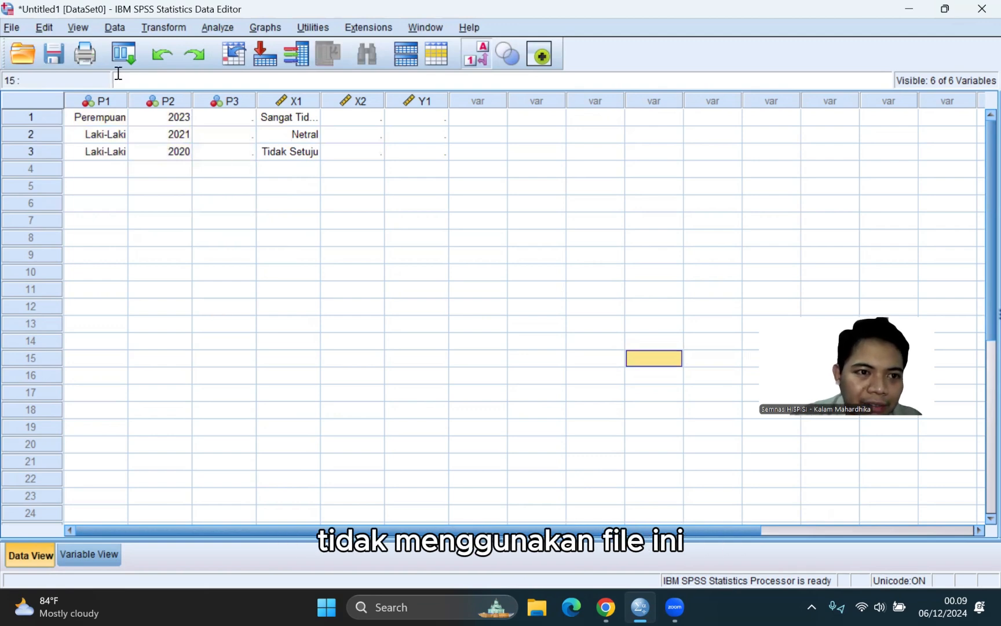
- Open the data file PRAKTEK SPSS 2024.sav from the Downloads folder
click(12, 28)
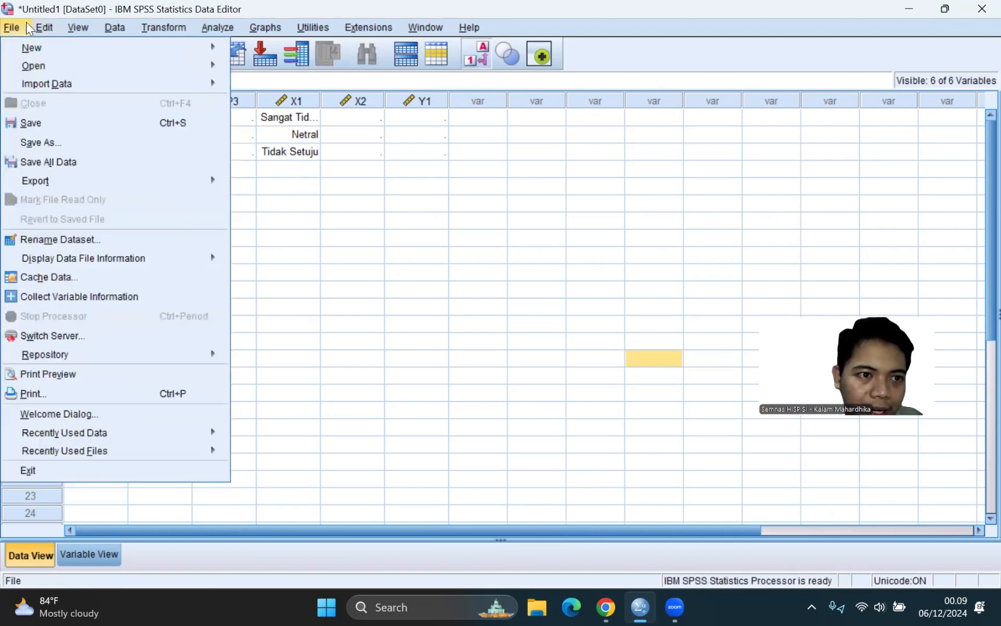
mouse_move(44, 27)
mouse_move(11, 29)
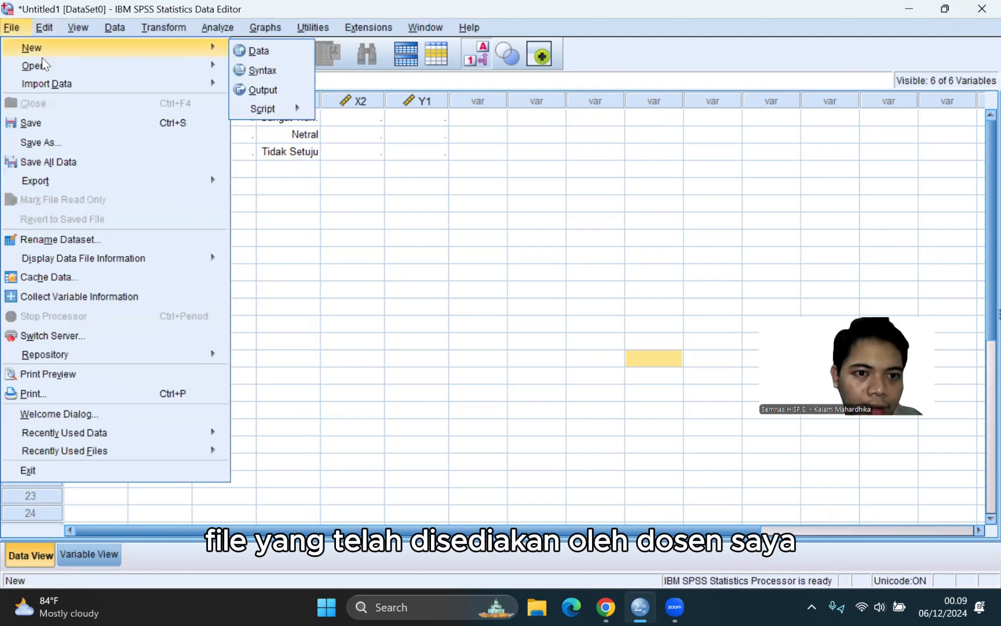
mouse_move(43, 59)
click(258, 65)
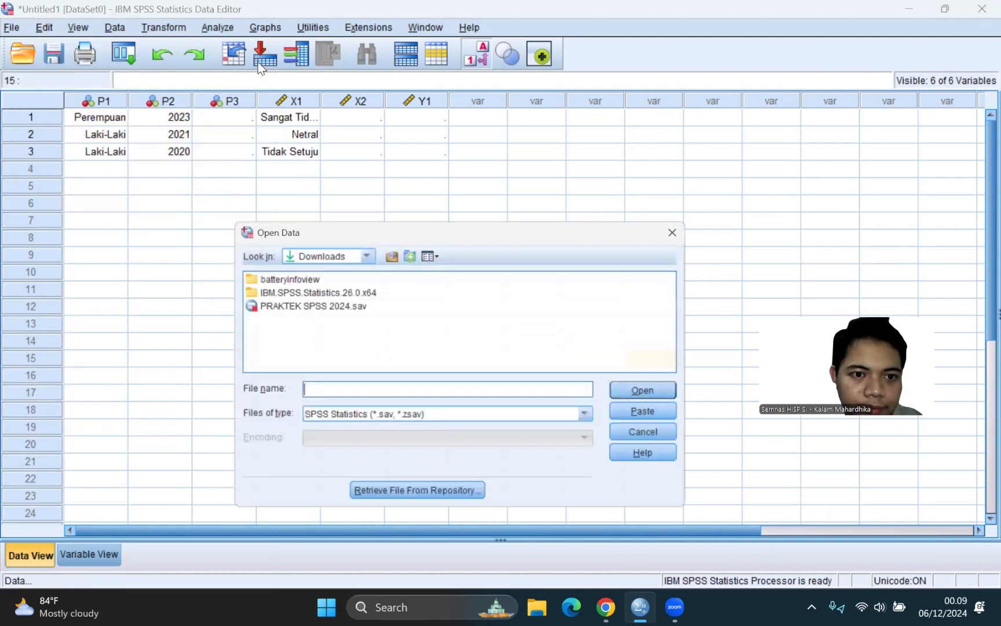
click(359, 306)
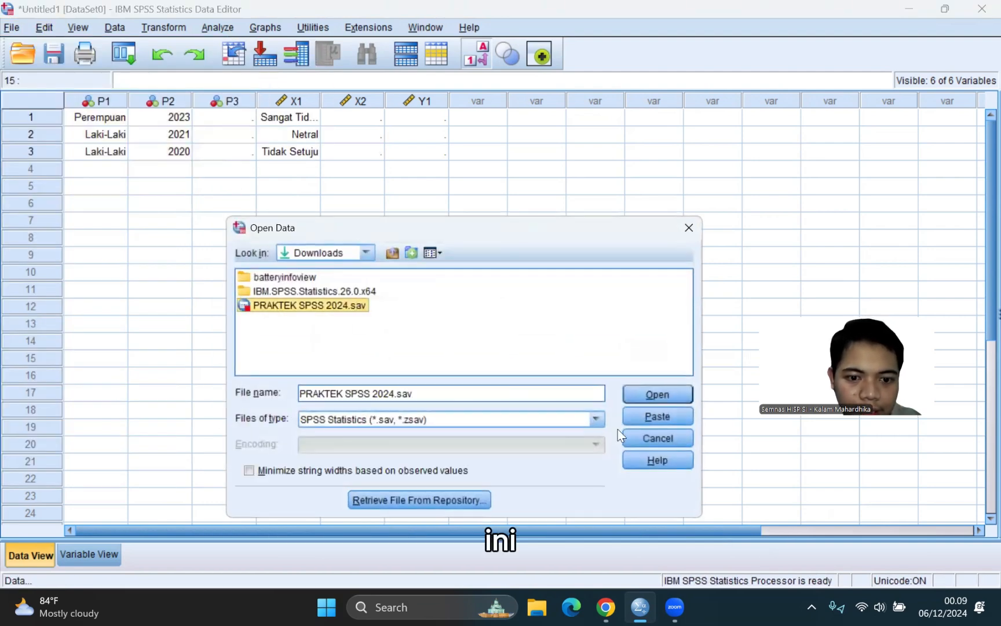
click(657, 394)
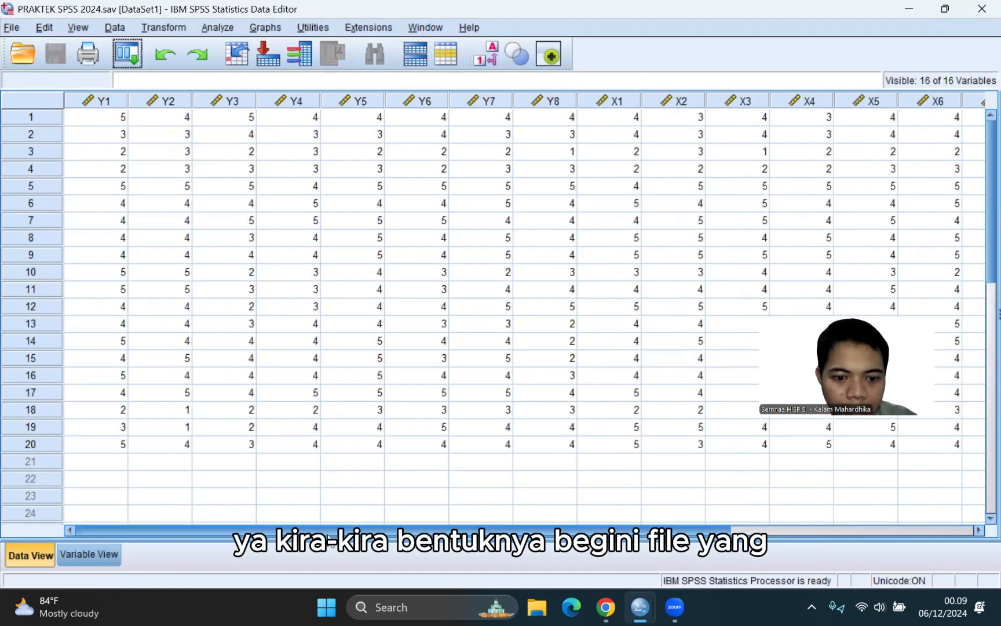
- Look over the answer columns of the practice dataset and compare them with its variable definitions
drag(300, 531, 517, 537)
drag(664, 530, 111, 535)
click(107, 550)
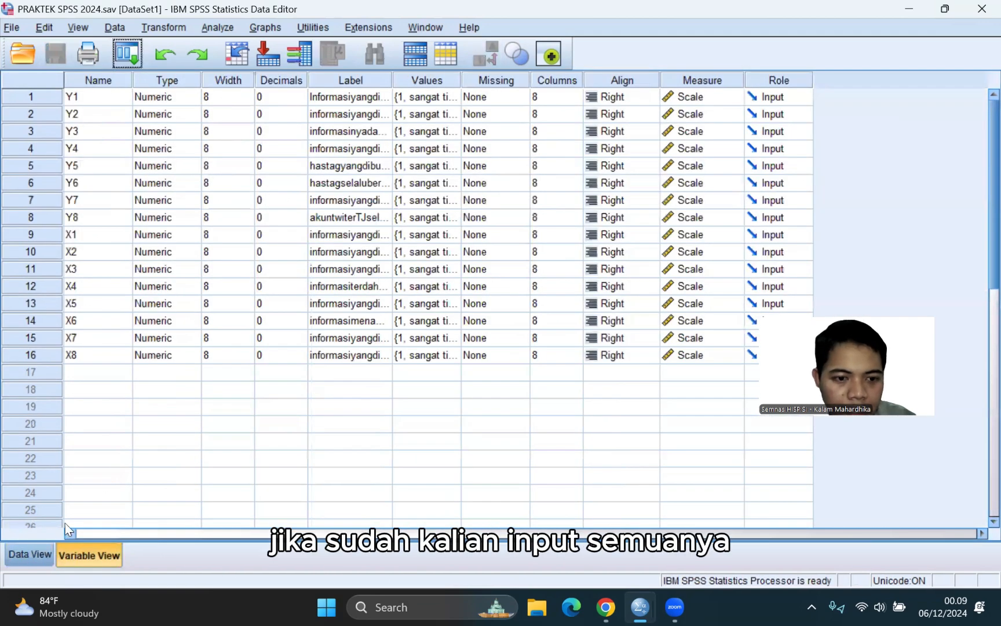
click(30, 554)
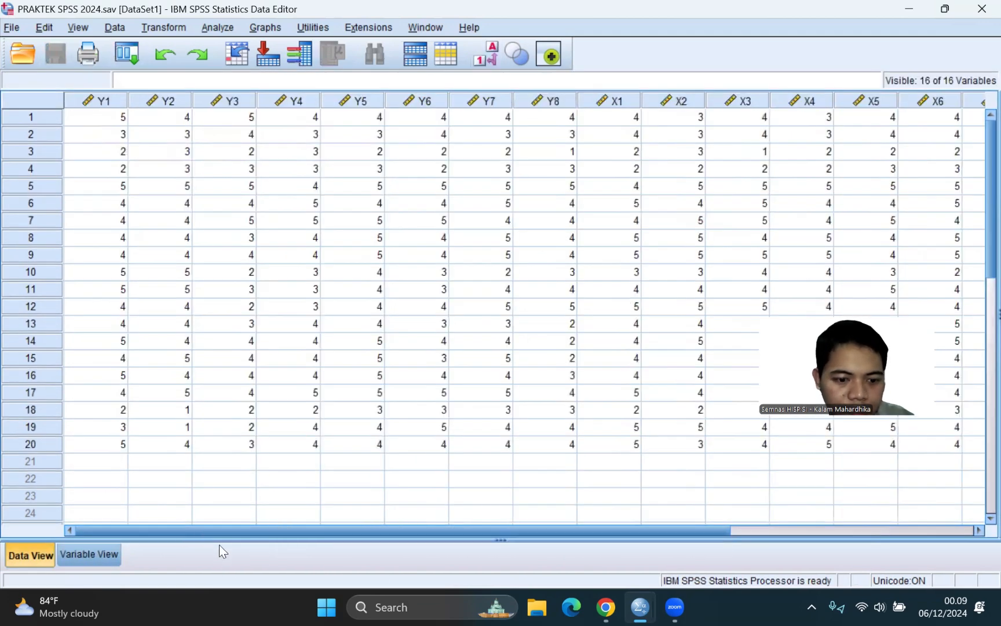
drag(227, 533, 104, 573)
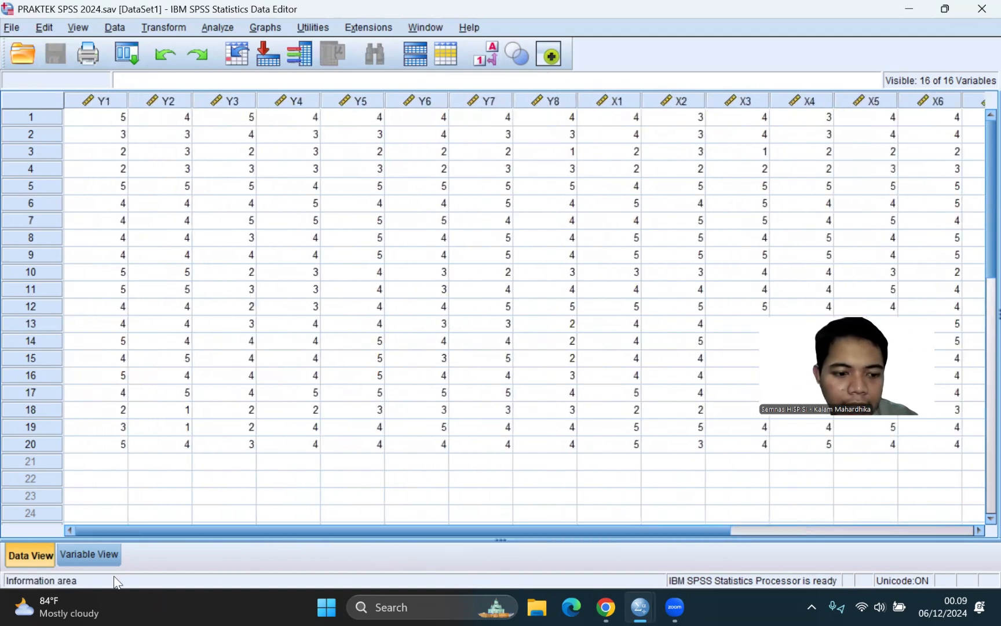
click(87, 558)
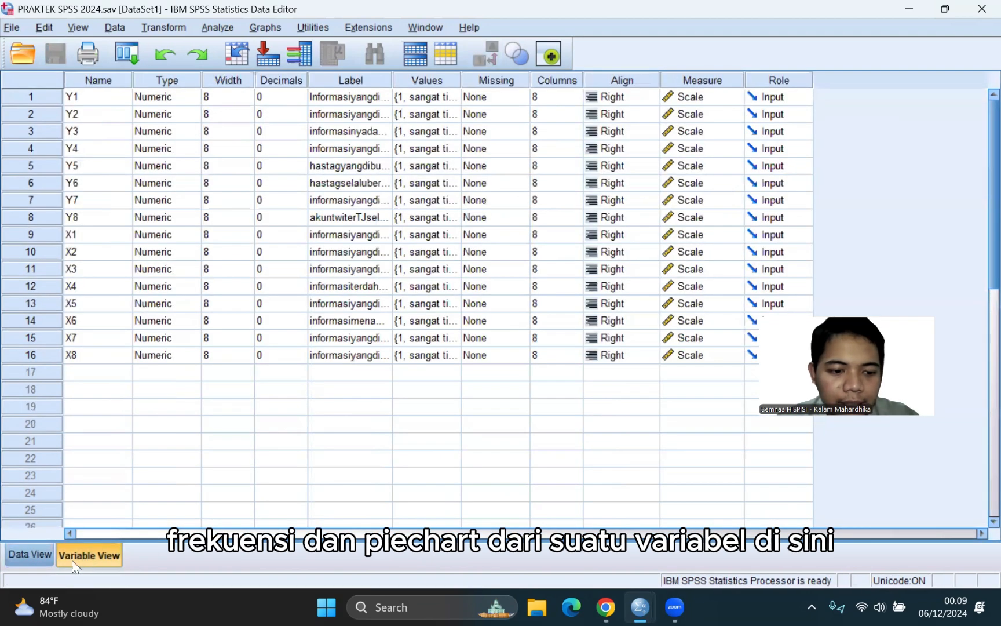
click(26, 558)
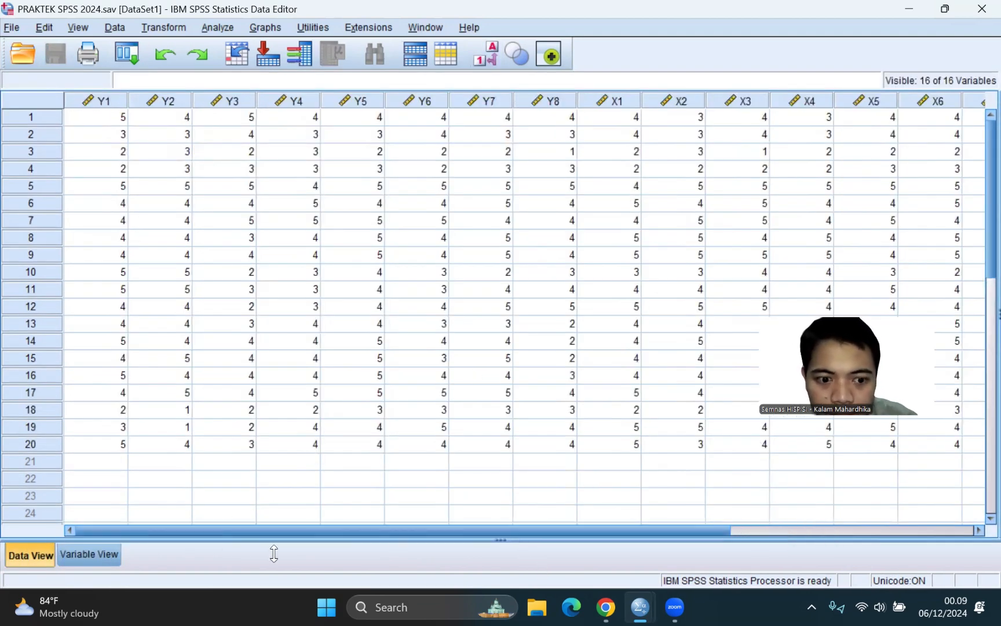
- Review the decimals, names and statement labels in the variable definitions of Y1 to Y8 and X1 to X8
click(106, 555)
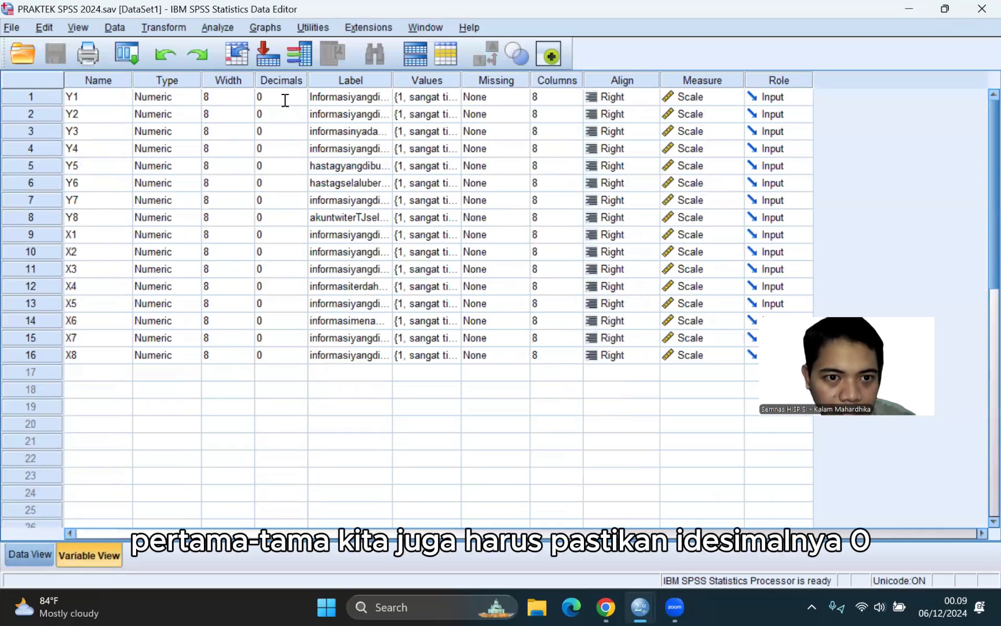
click(282, 148)
drag(107, 97, 461, 322)
click(423, 372)
click(104, 96)
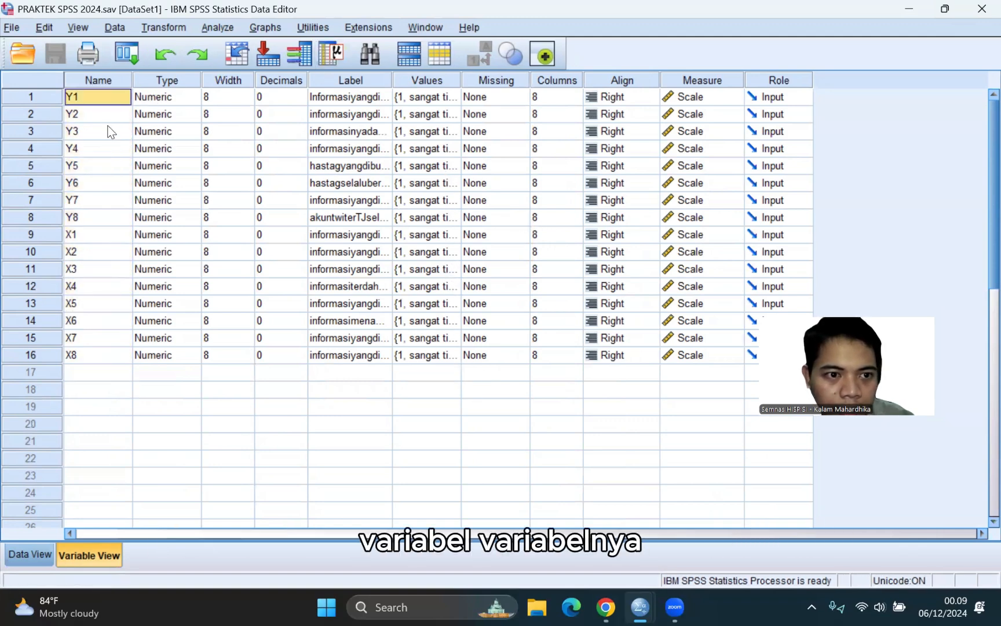
click(108, 131)
click(118, 235)
click(120, 338)
click(347, 97)
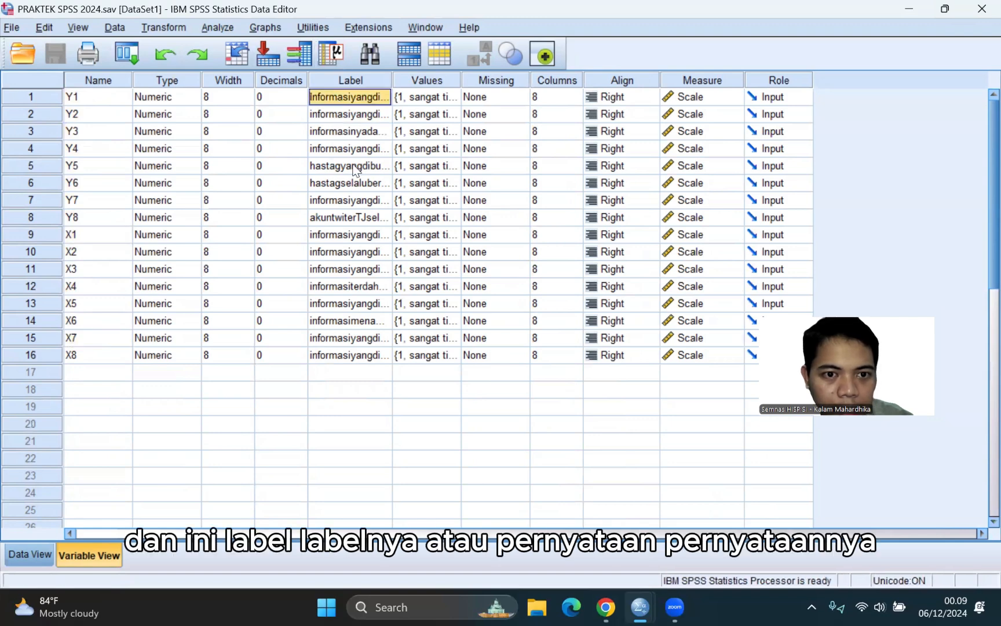
click(359, 182)
click(364, 252)
click(351, 80)
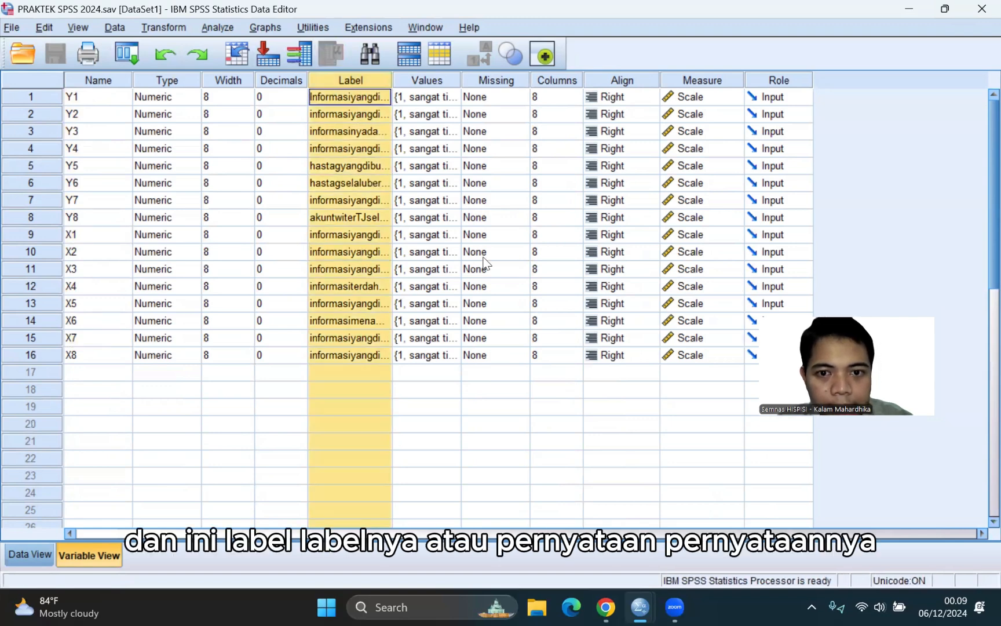
- Start a Frequencies analysis from the data grid and add variable Y7 (informasiyangdiberikaninformasibaru) to it
click(26, 554)
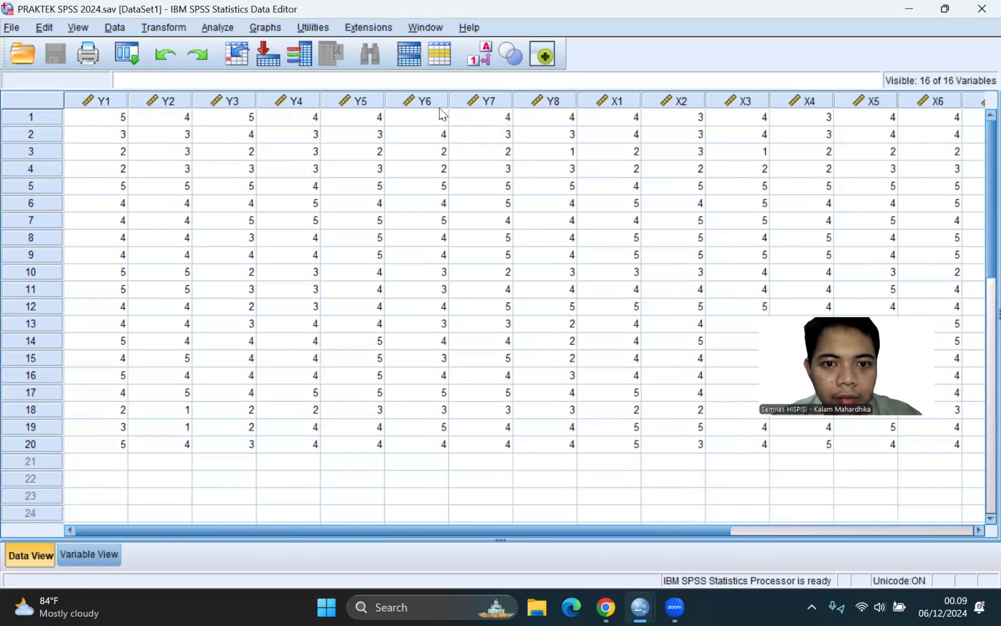
click(484, 101)
click(226, 28)
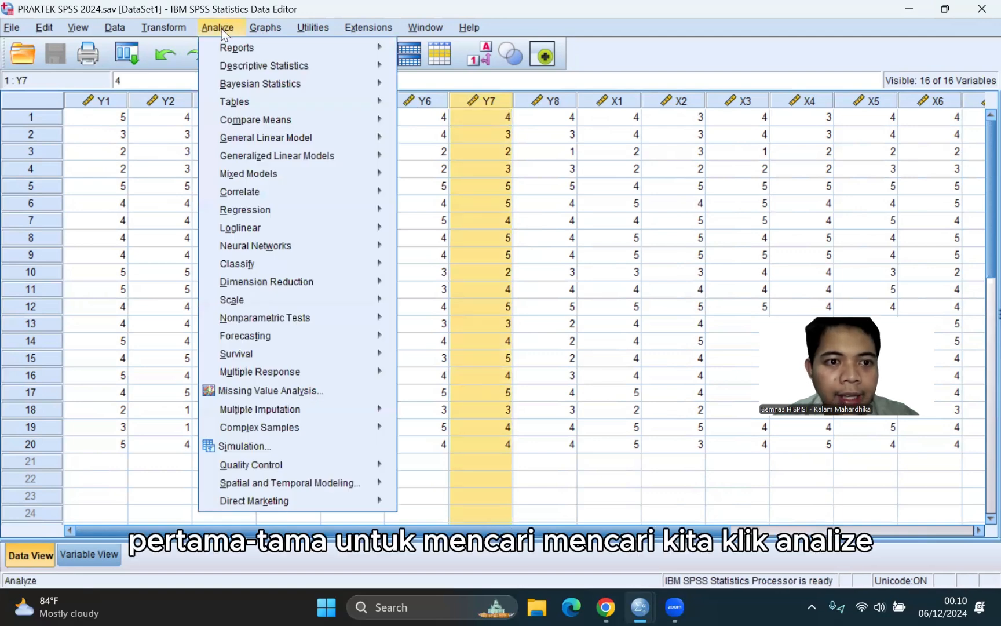
mouse_move(337, 67)
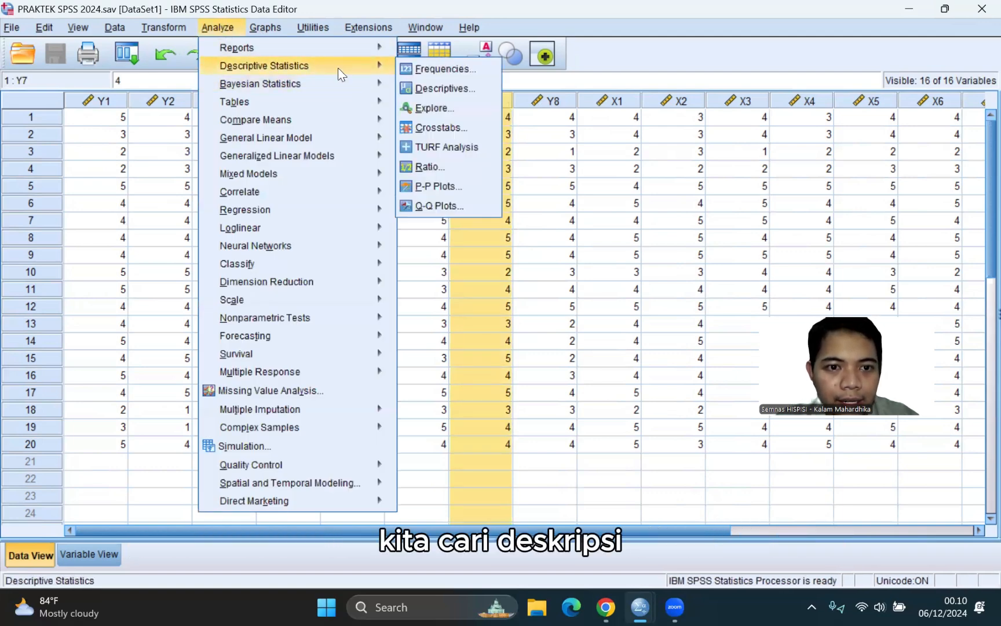
click(436, 70)
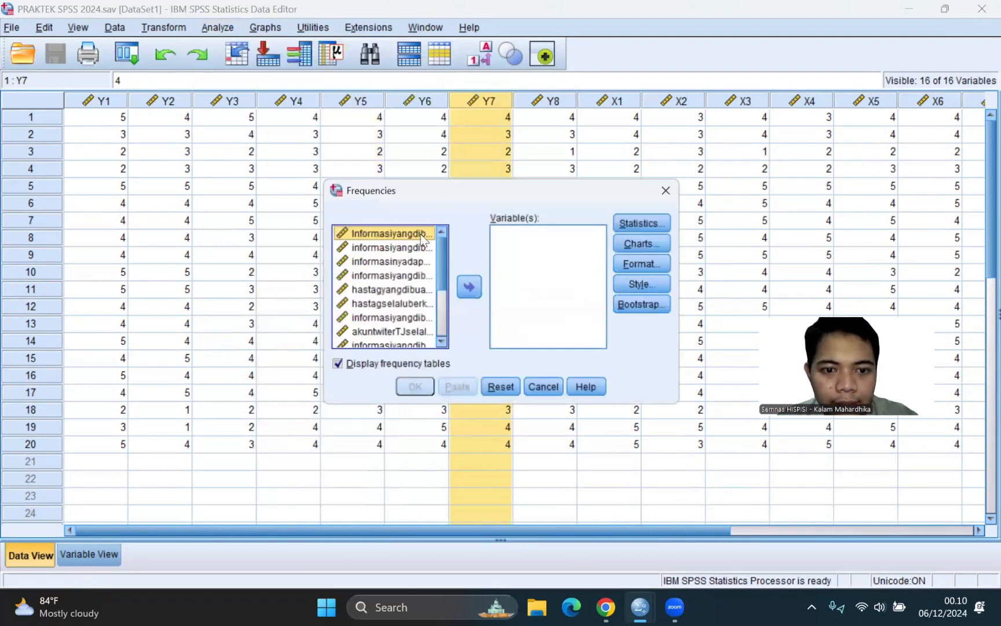
click(403, 313)
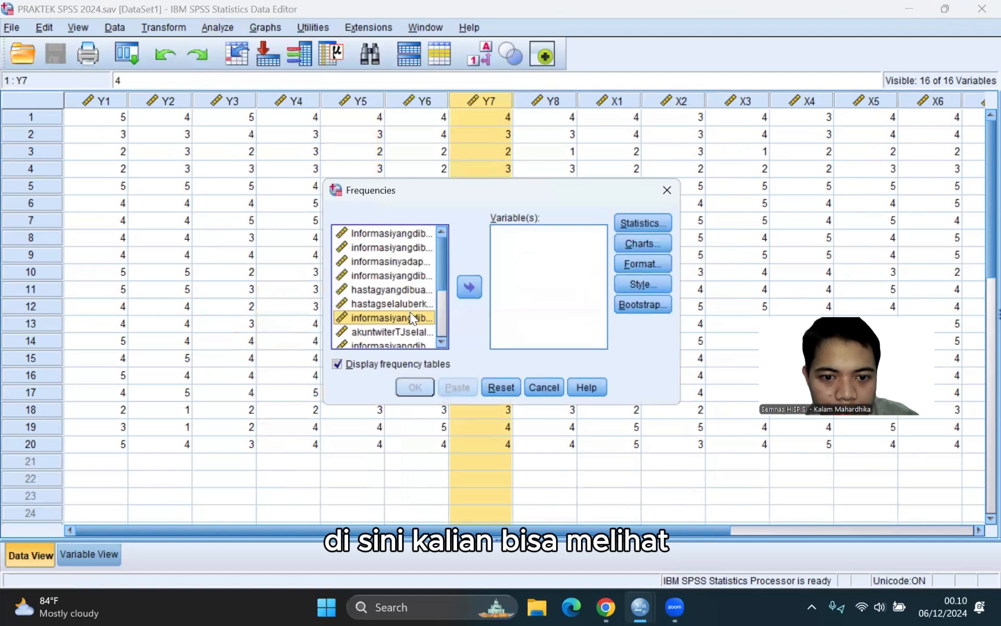
scroll(410, 315, down, 3)
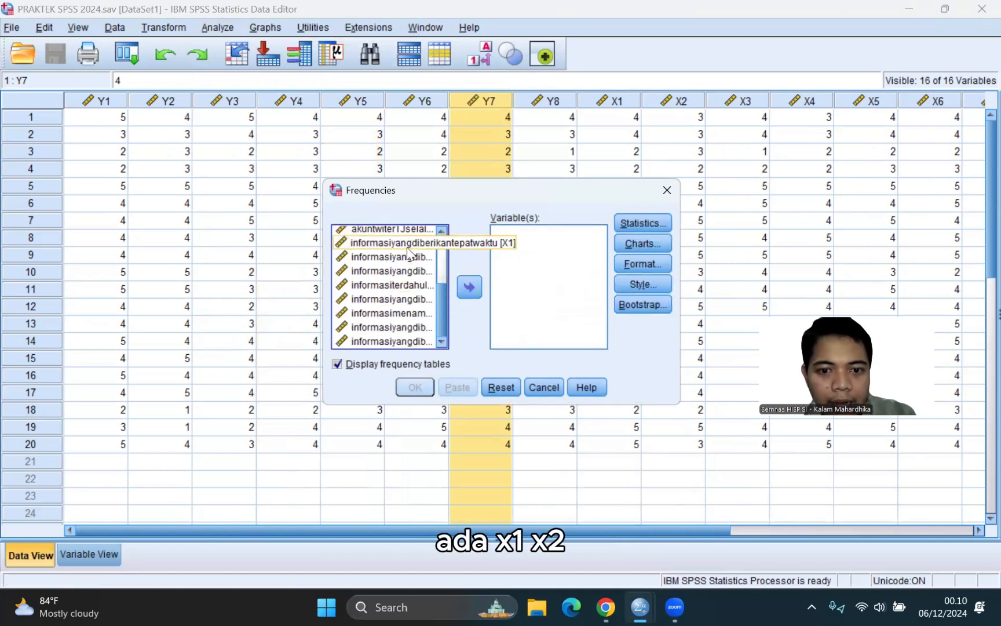
scroll(407, 246, up, 1)
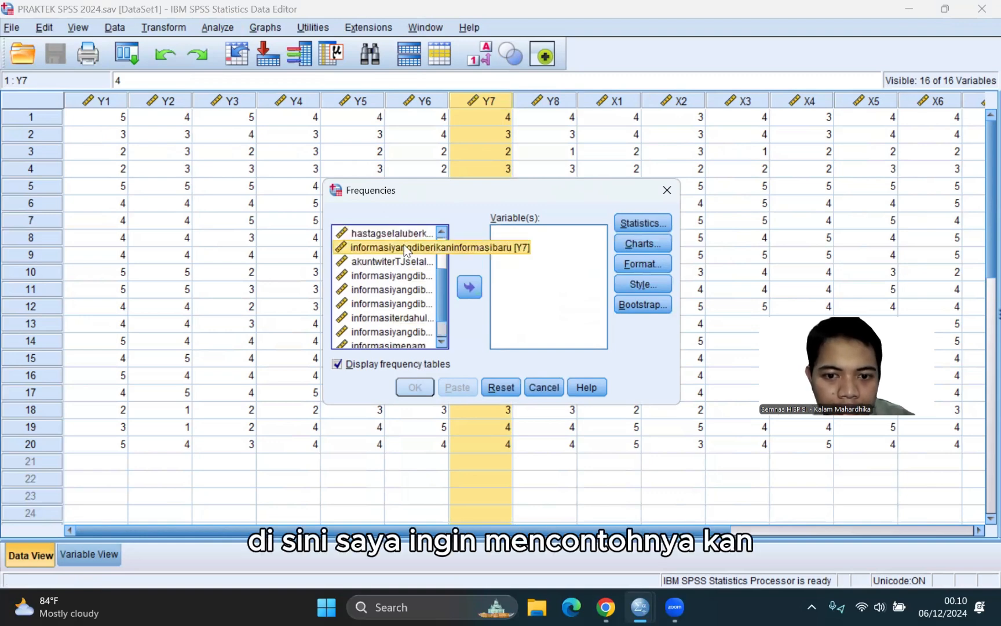
click(428, 251)
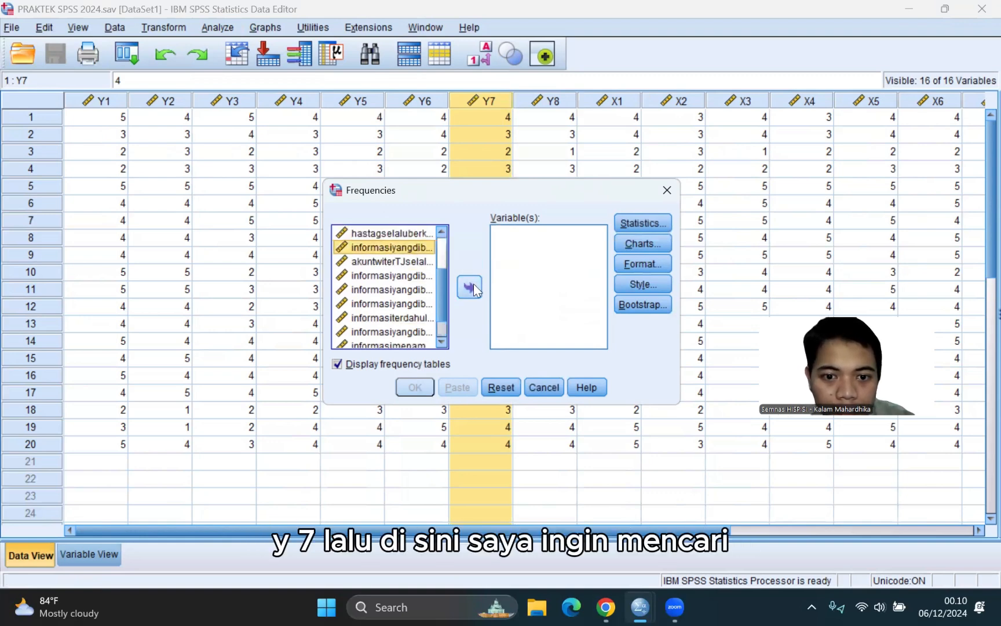
click(469, 286)
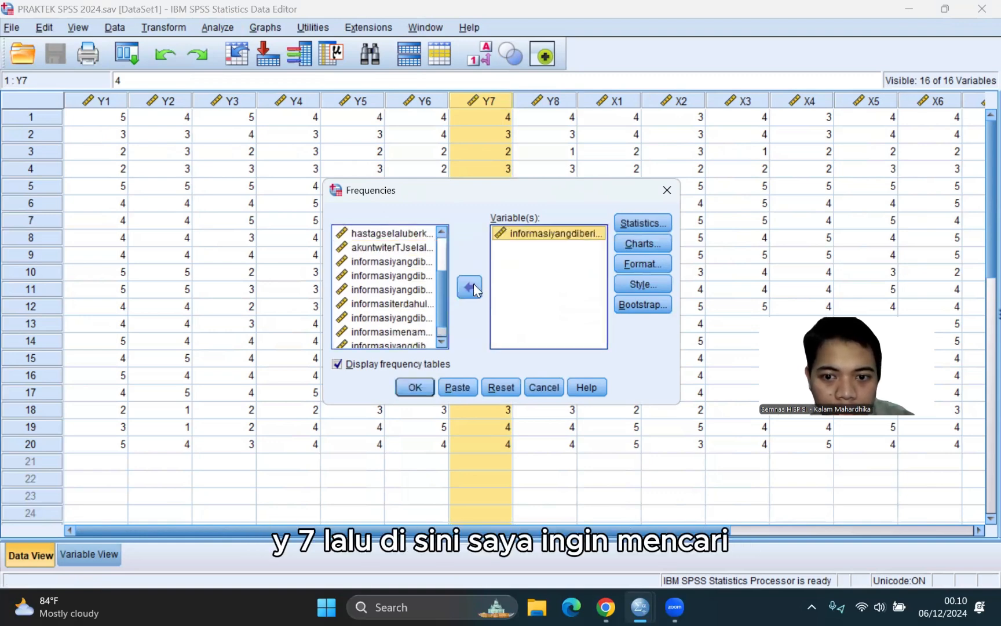
- Set the chart type to pie charts with frequencies as chart values and run the Frequencies analysis
click(649, 242)
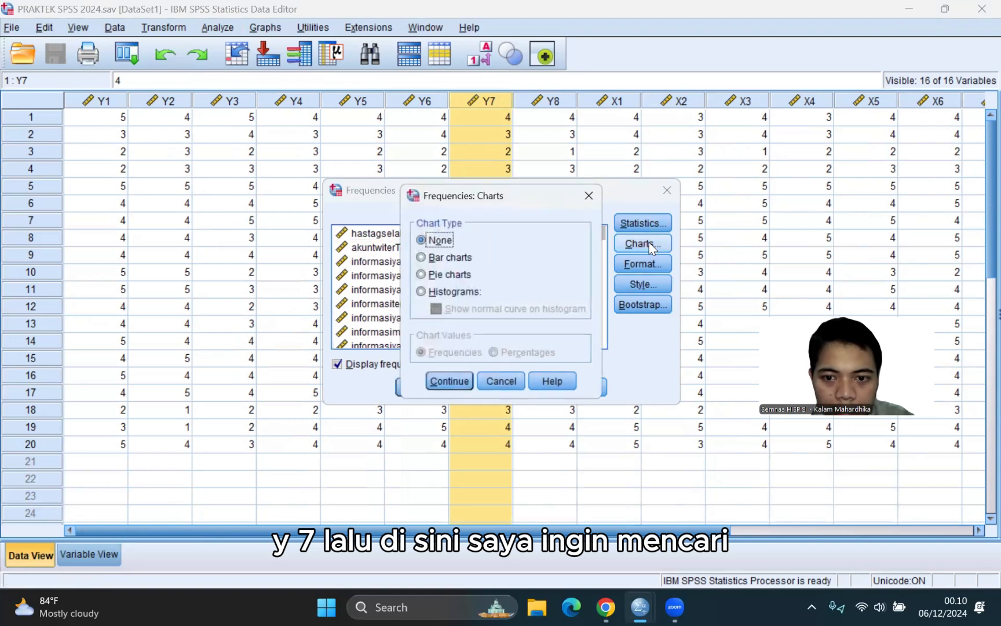
click(422, 275)
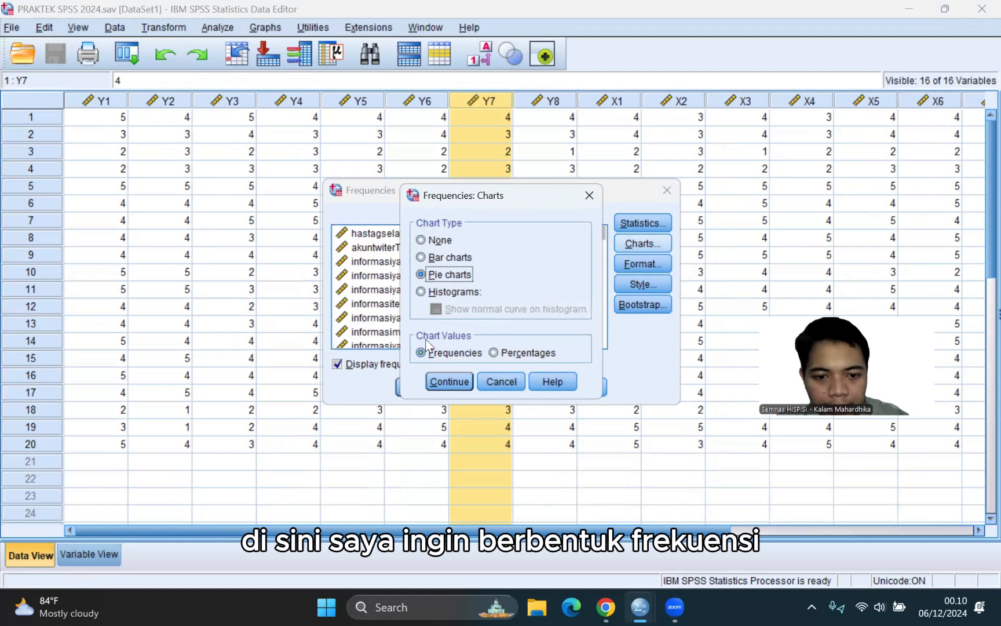
click(454, 381)
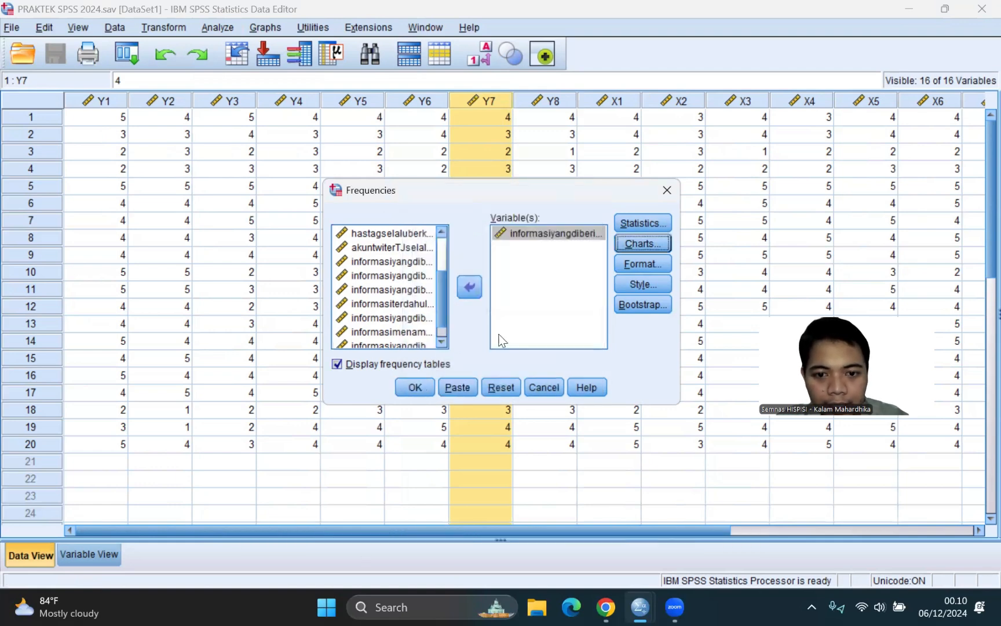
click(415, 387)
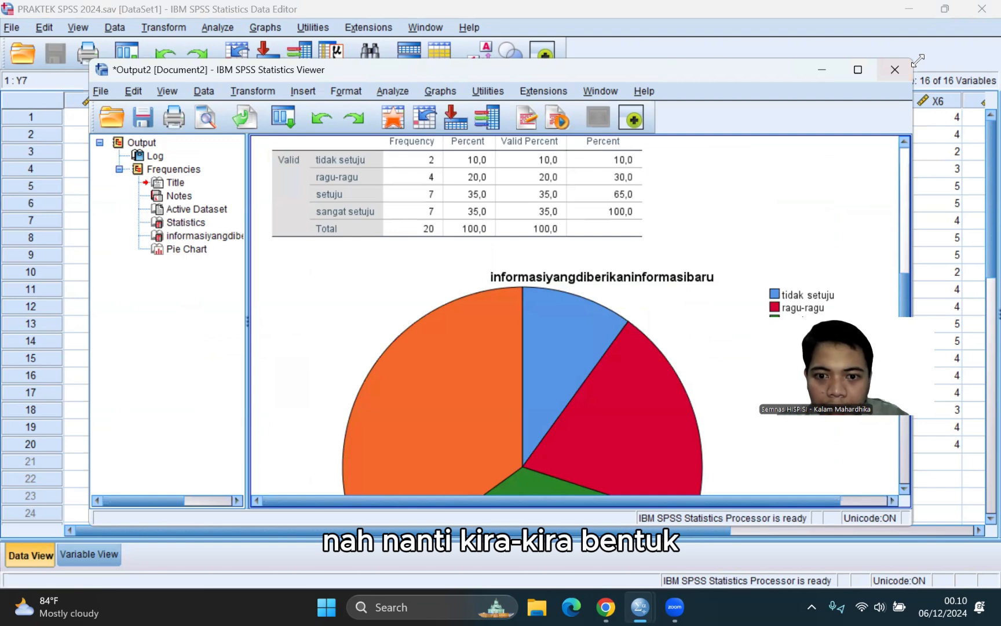
- Enlarge the output window and examine the frequency table, percentages and pie chart for Y7
drag(918, 60, 987, 16)
scroll(511, 305, down, 5)
scroll(514, 326, up, 10)
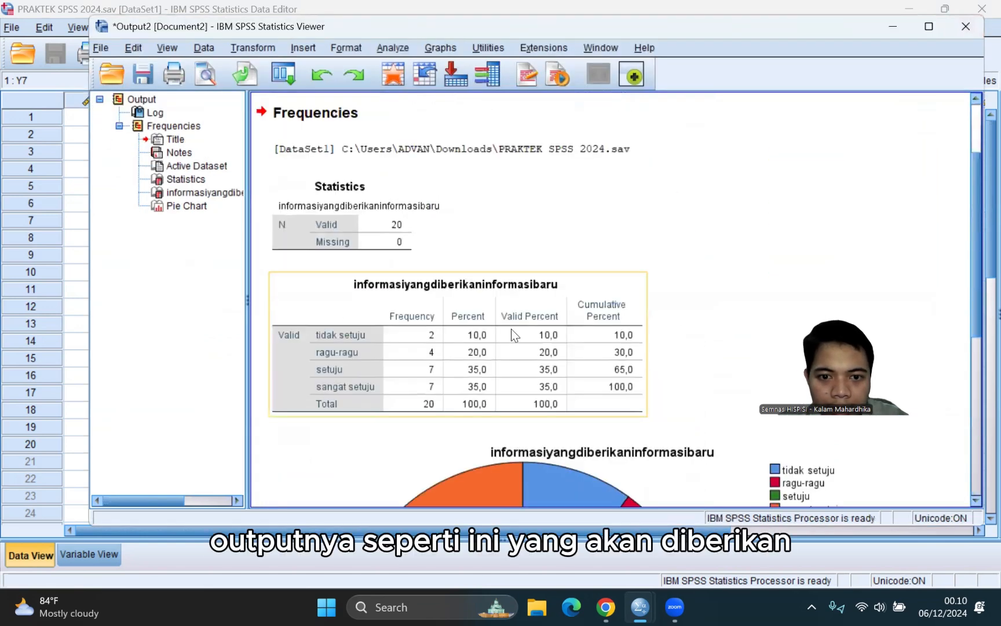
scroll(492, 315, up, 3)
scroll(438, 355, down, 5)
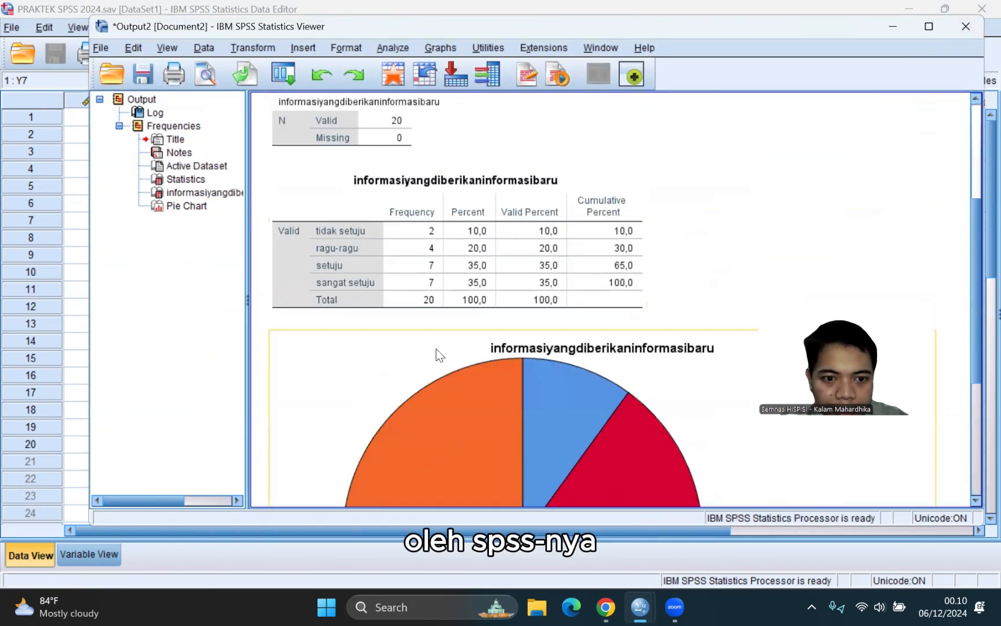
scroll(438, 354, down, 5)
scroll(568, 373, up, 5)
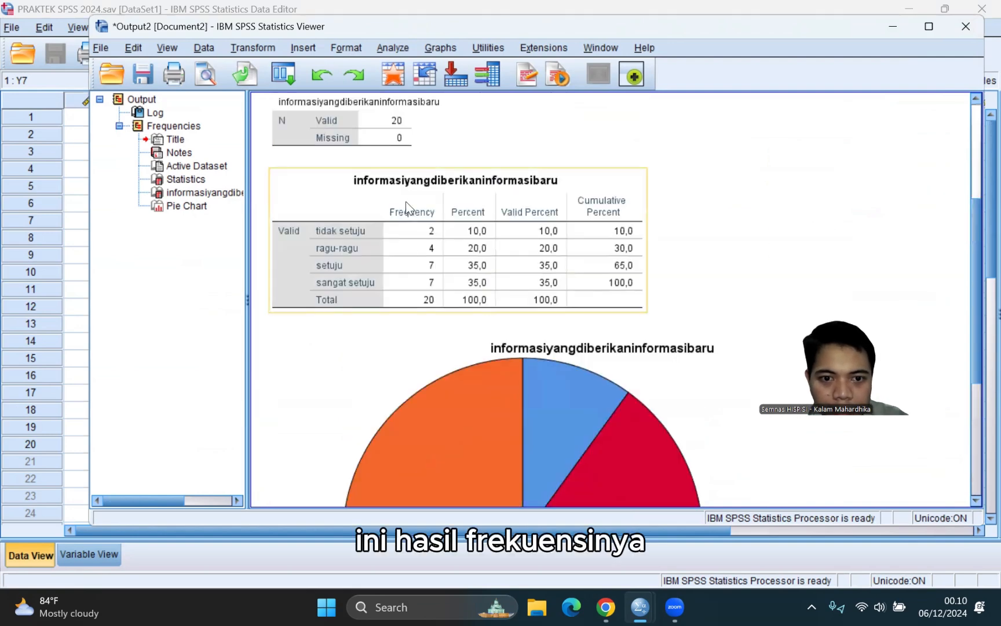
click(500, 268)
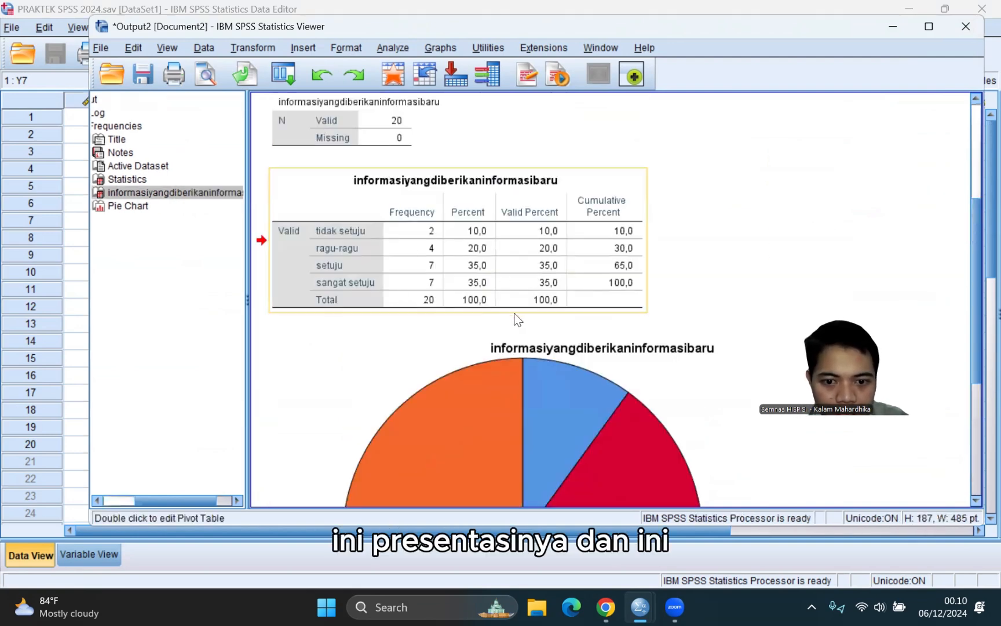
click(514, 330)
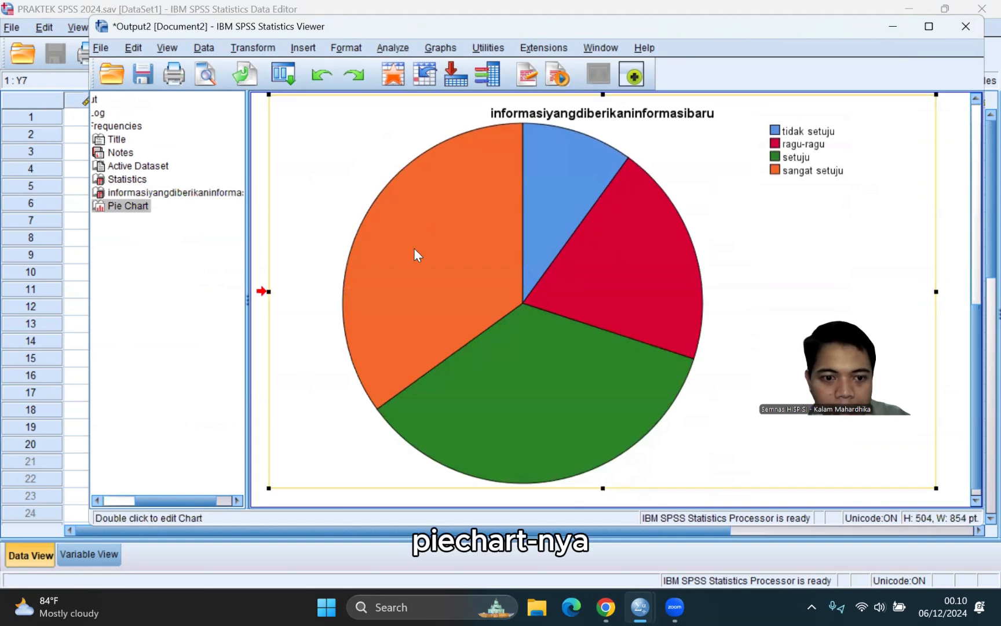
- Review the Y7 Frequencies output once more from its syntax log down and return to the dataset
click(73, 323)
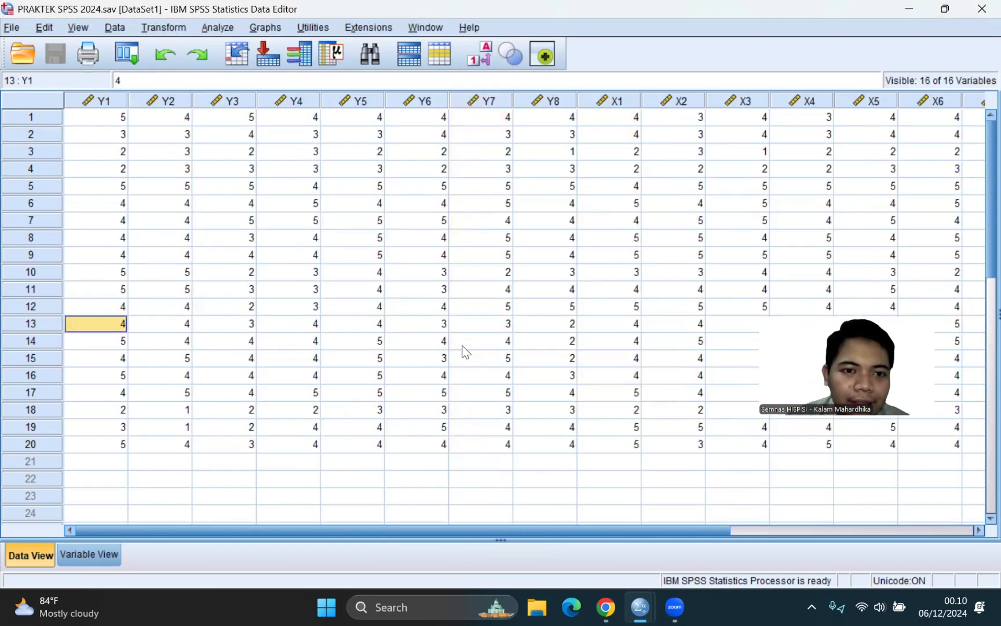
mouse_move(659, 607)
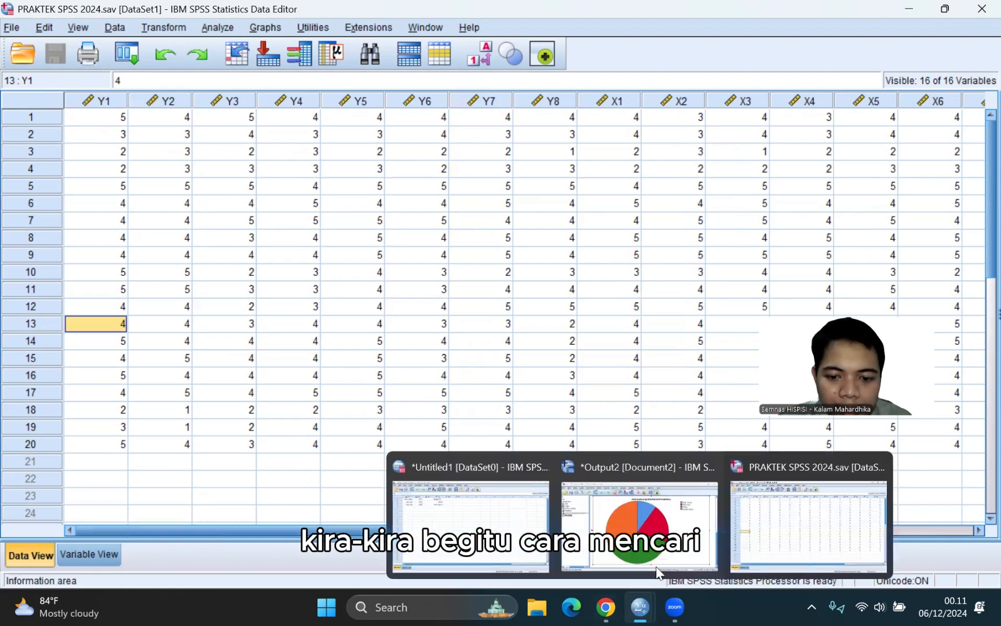
click(660, 556)
scroll(488, 342, up, 10)
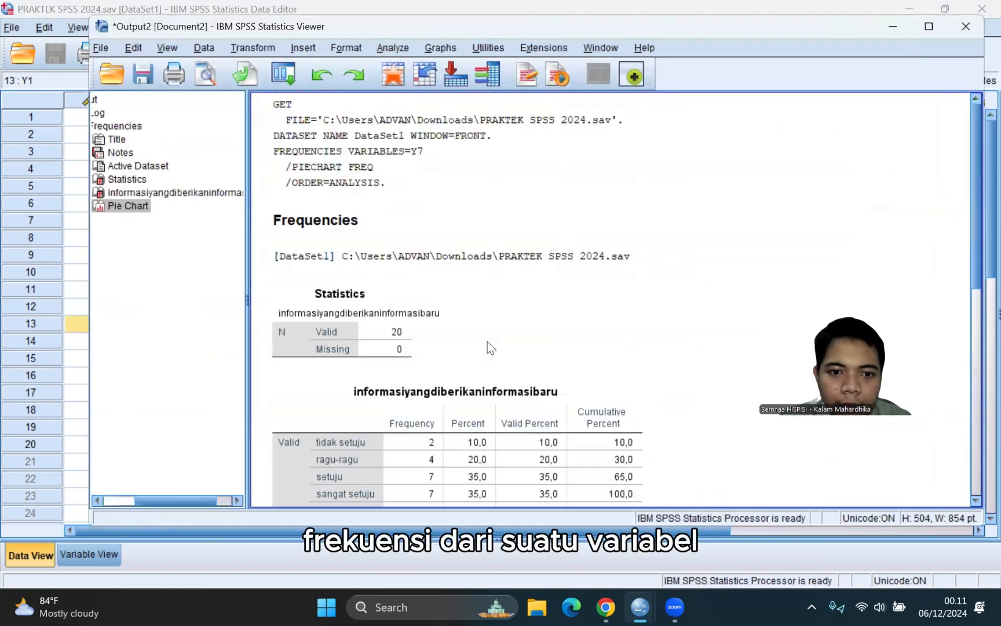
click(36, 102)
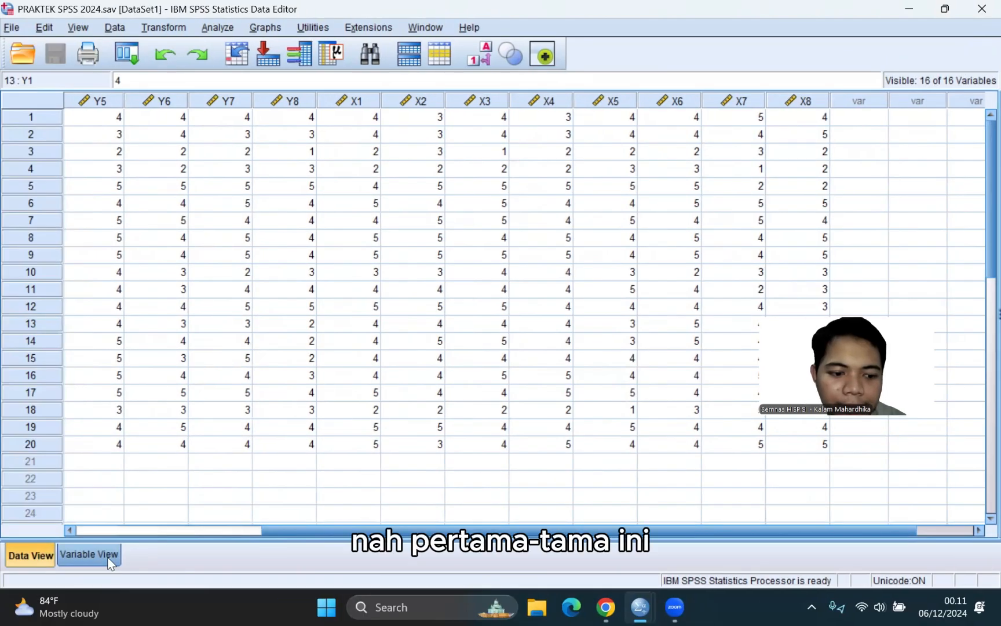
- Look over the individual Y and X item columns in the data grid that belong to each main variable
click(106, 557)
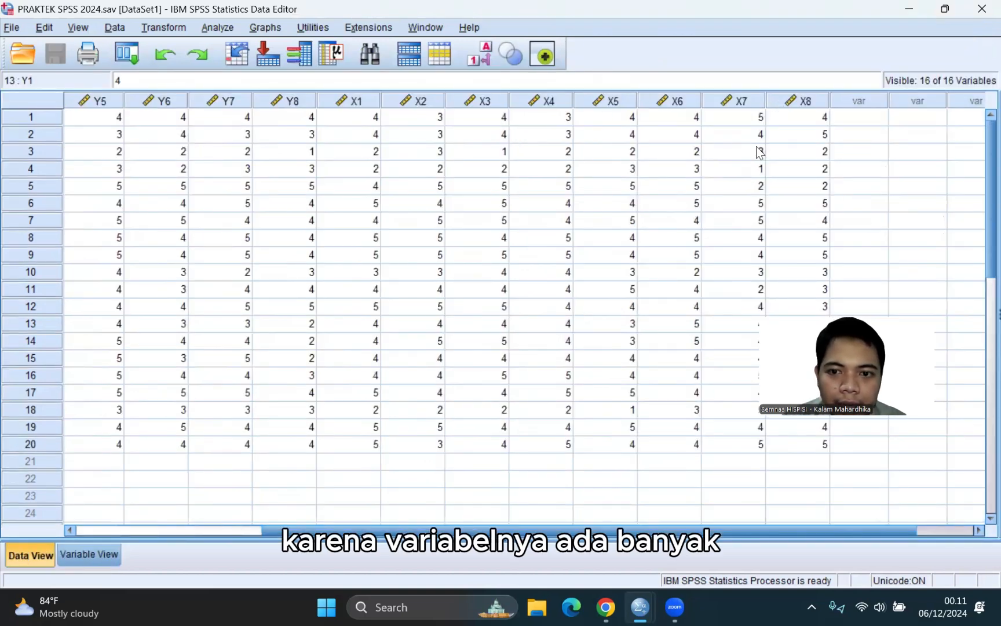
click(676, 139)
click(480, 137)
click(204, 121)
click(292, 121)
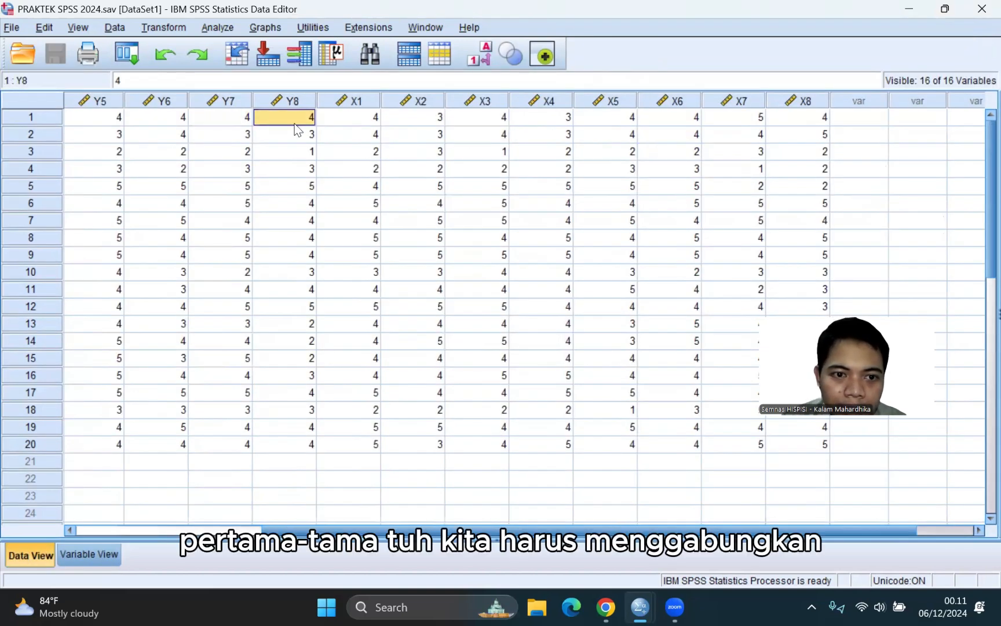
click(236, 135)
click(148, 134)
click(115, 121)
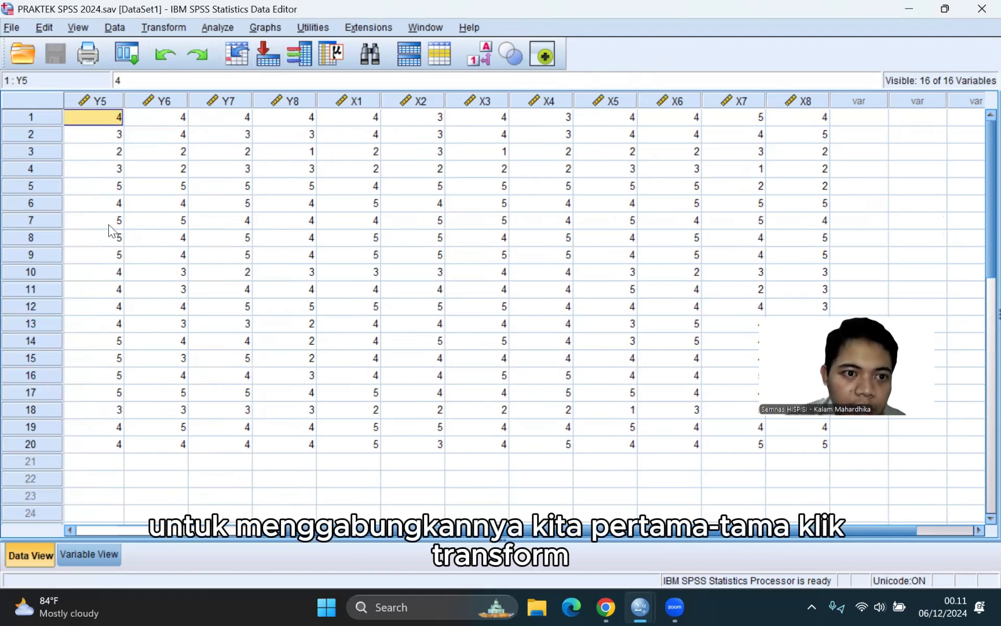
- Start a Compute Variable transformation and name the target variable PersepsiMasyarakat
click(182, 29)
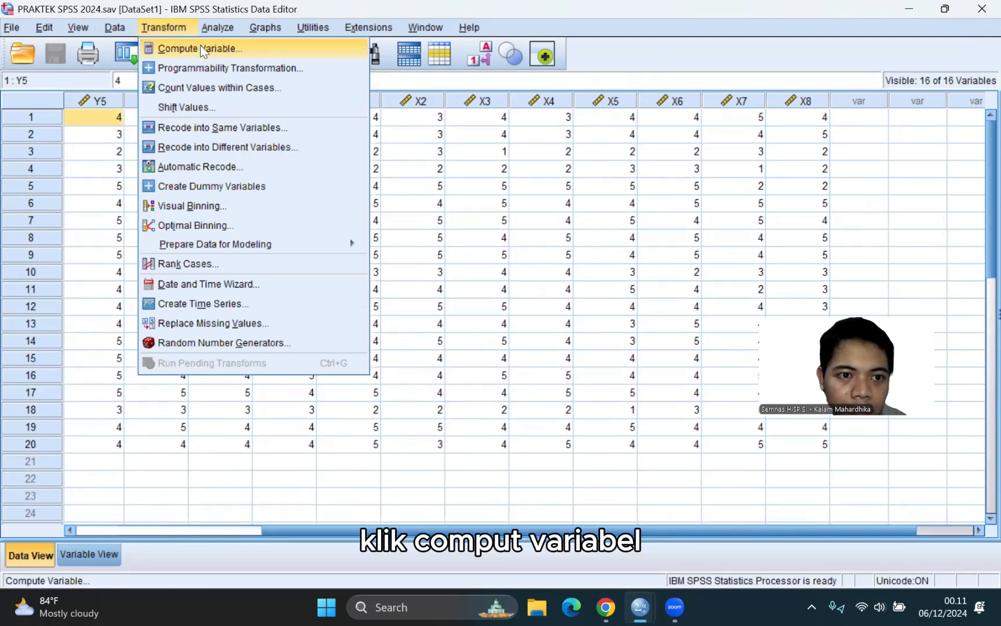
click(200, 48)
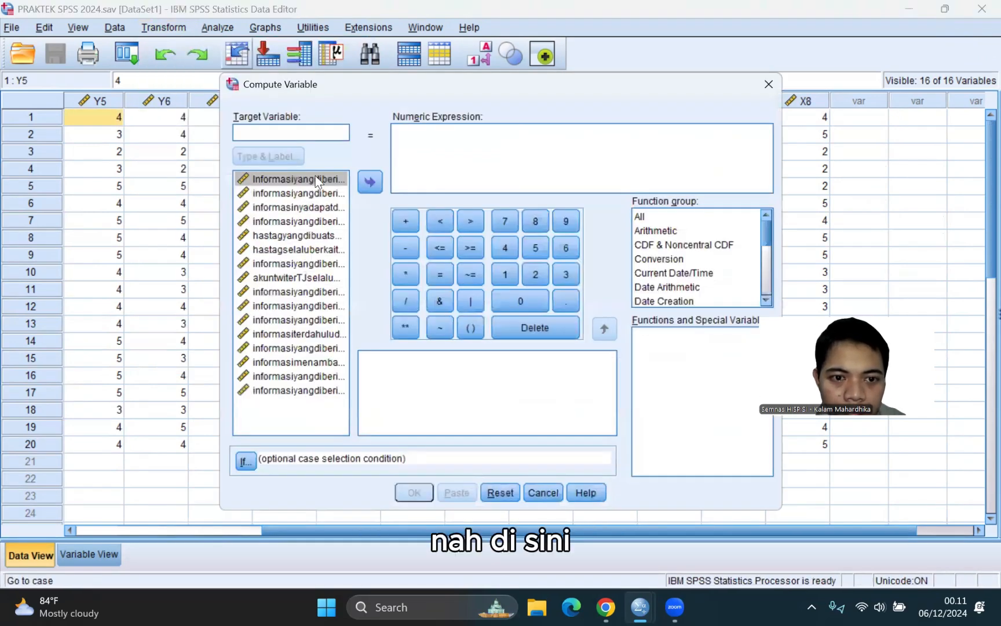
click(306, 133)
text(P)
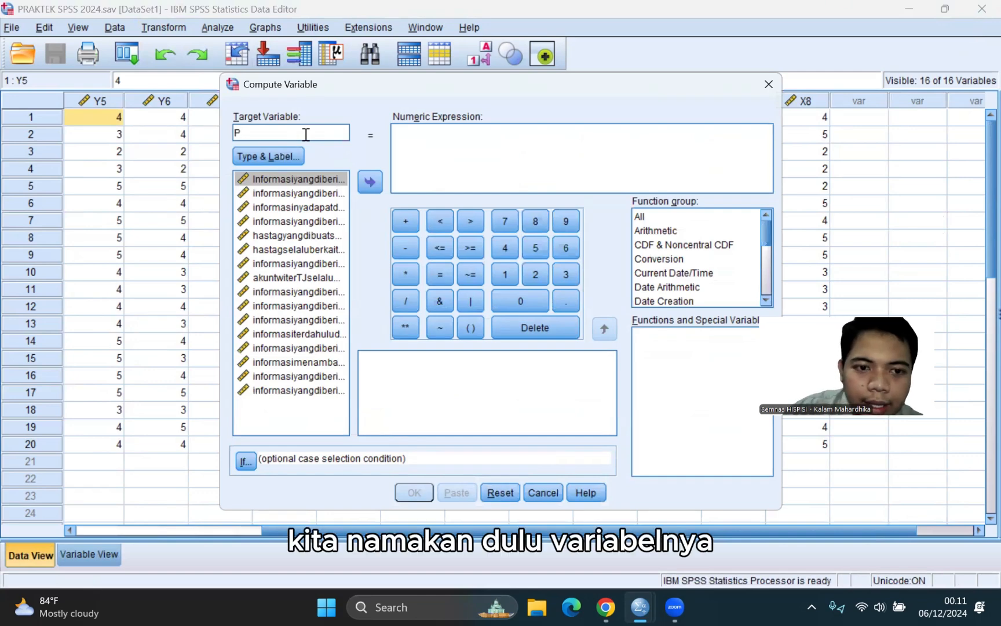
key(Caps_Lock)
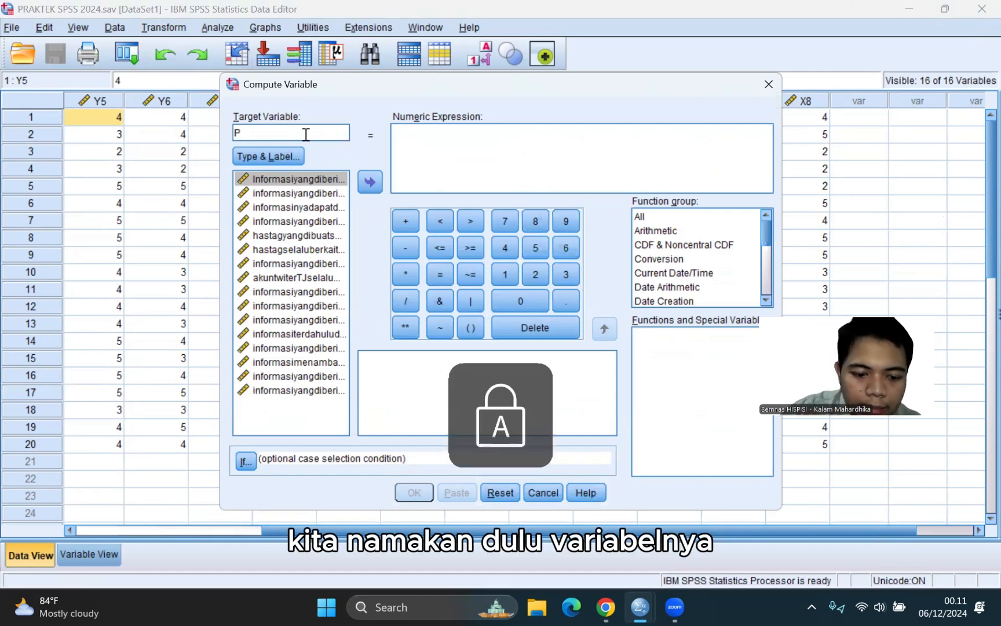
key(Caps_Lock)
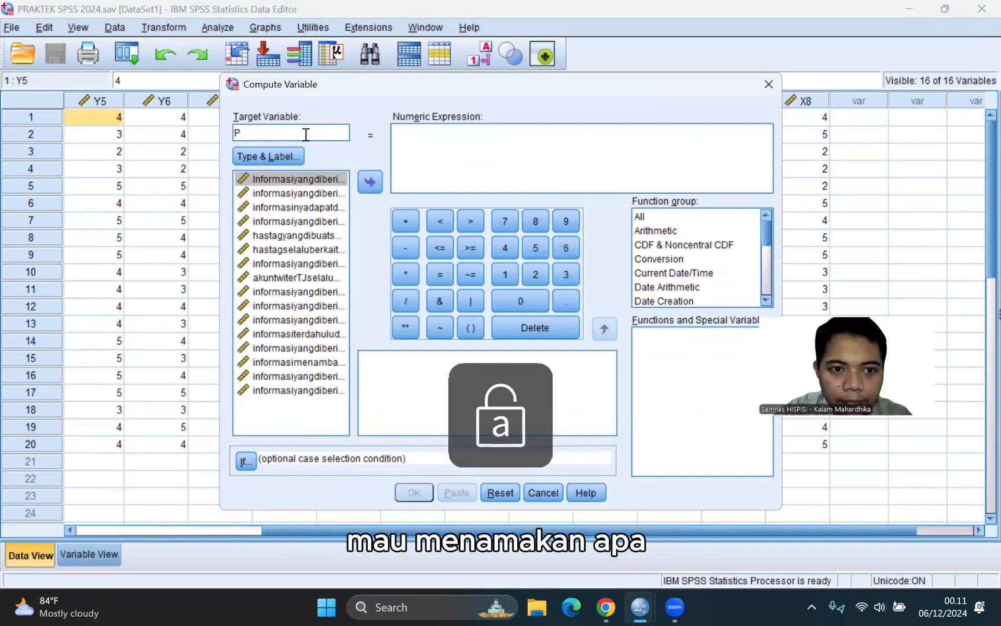
text(ers)
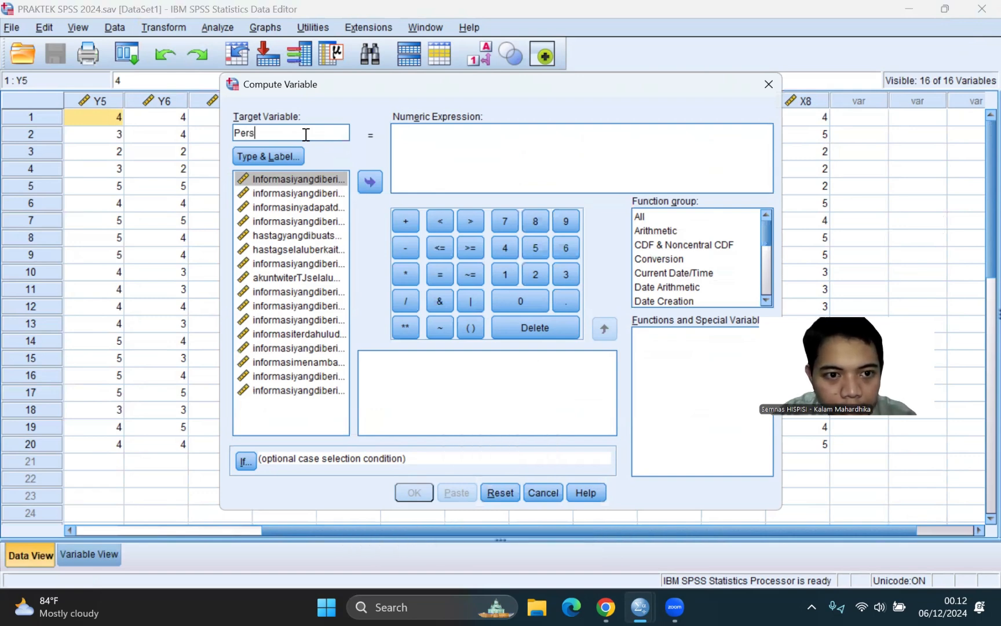
text(eps)
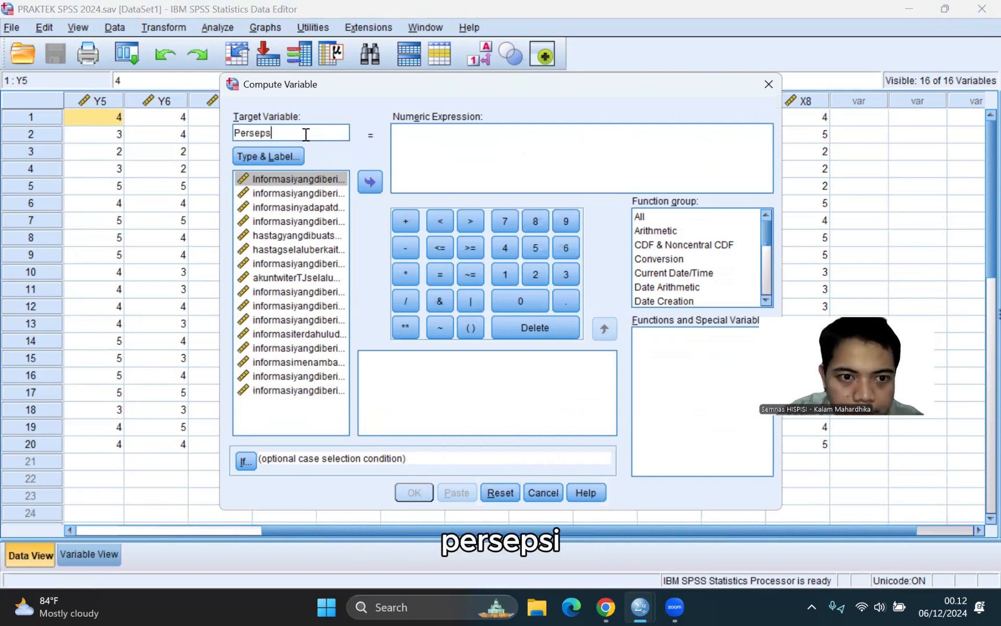
text(i)
key(Caps_Lock)
key(Caps_Lock)
text(a)
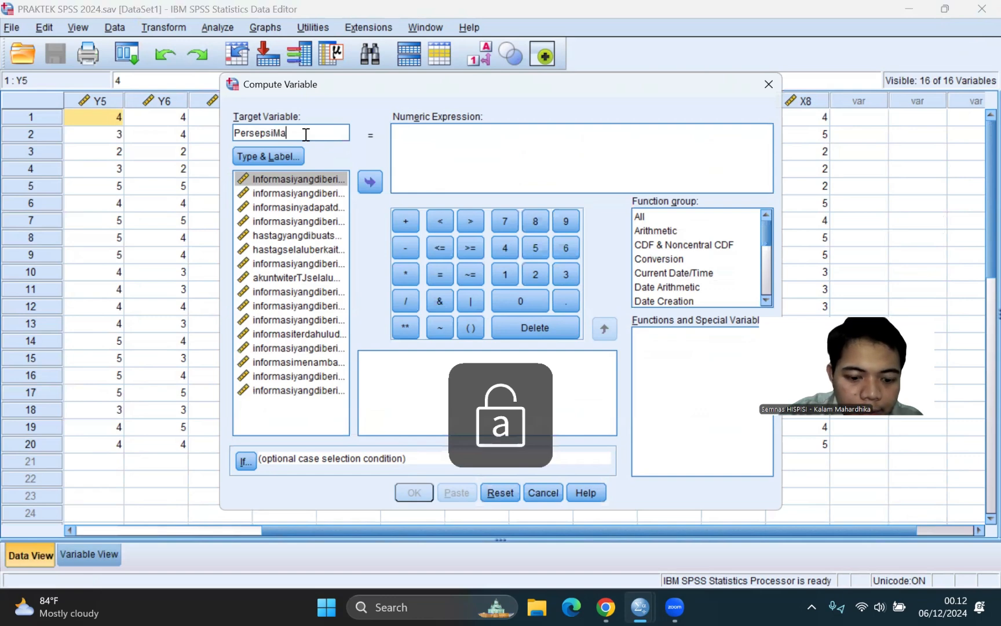
text(syrarakat)
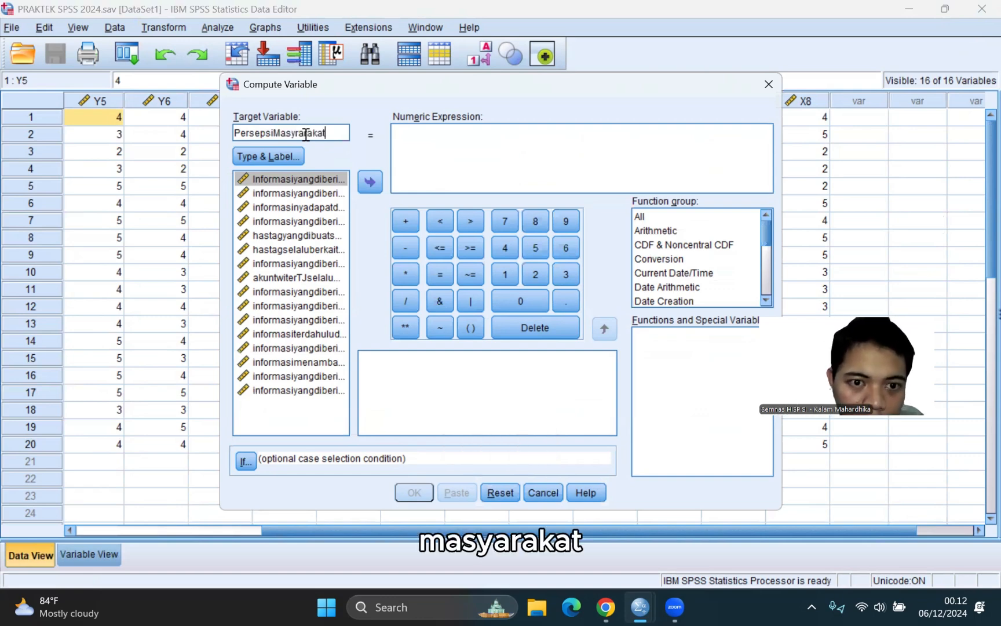
click(299, 133)
key(BackSpace)
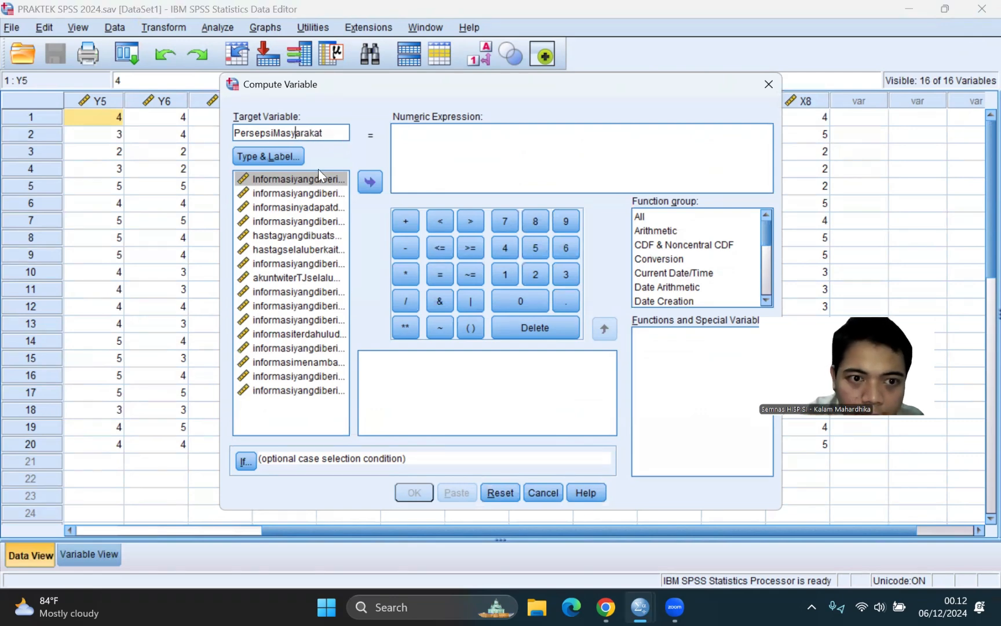
- Build the numeric expression Y1 + Y2 + Y3 + Y4 from the first four questionnaire items
click(450, 155)
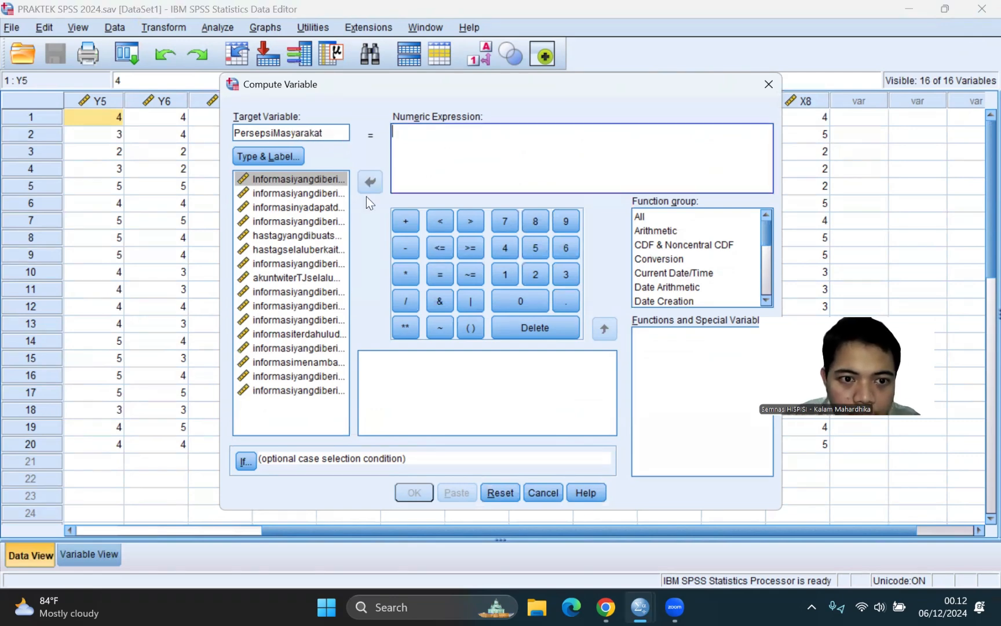
click(306, 181)
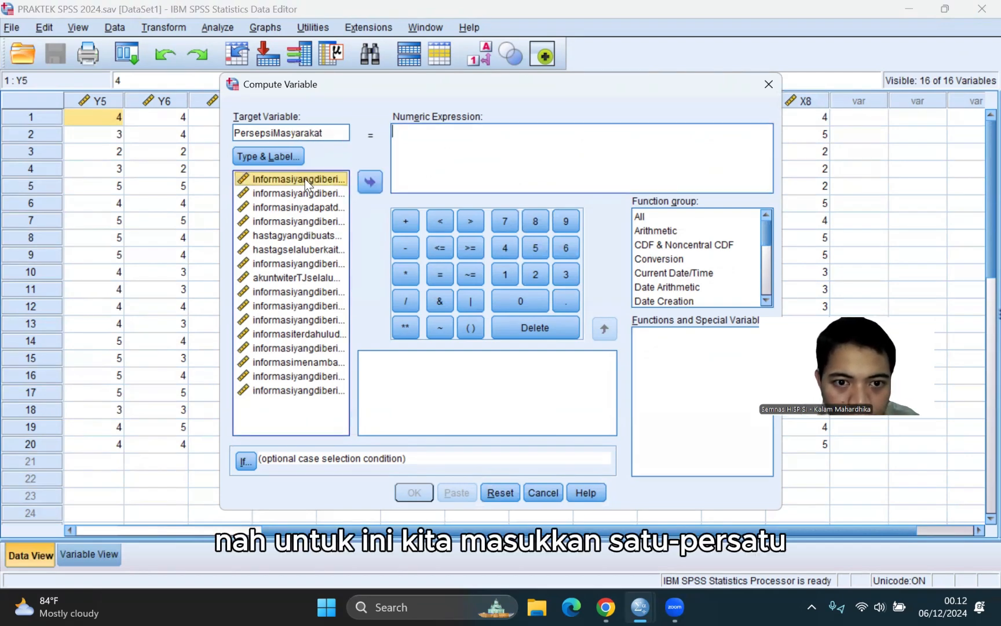
click(367, 183)
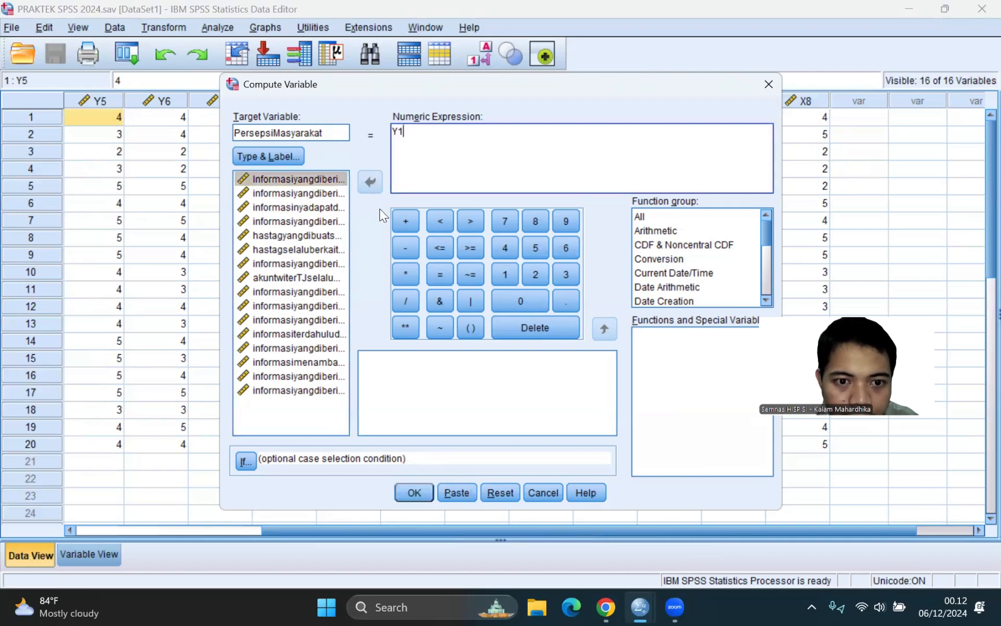
click(404, 220)
click(298, 193)
click(368, 182)
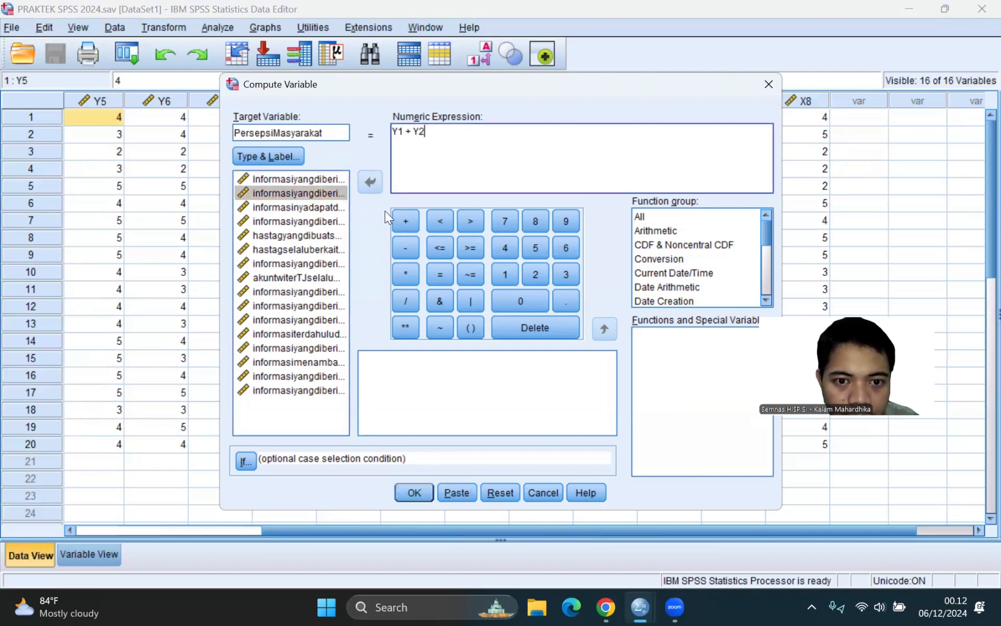
click(405, 221)
click(299, 207)
click(370, 183)
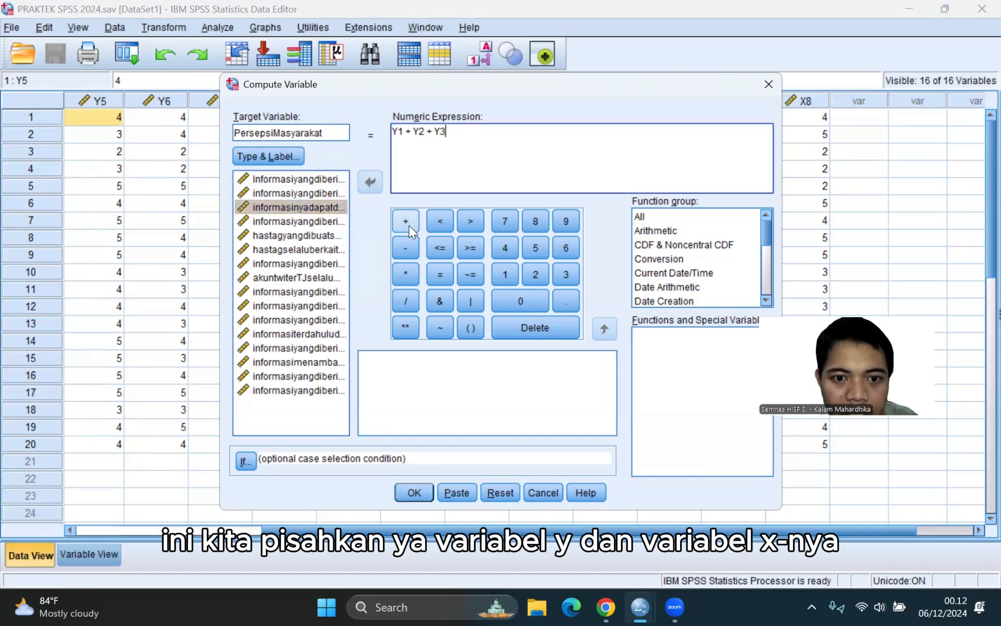
click(408, 223)
click(298, 220)
click(370, 183)
- Extend the sum in the numeric expression with items Y5, Y6, Y7 and Y8
click(405, 221)
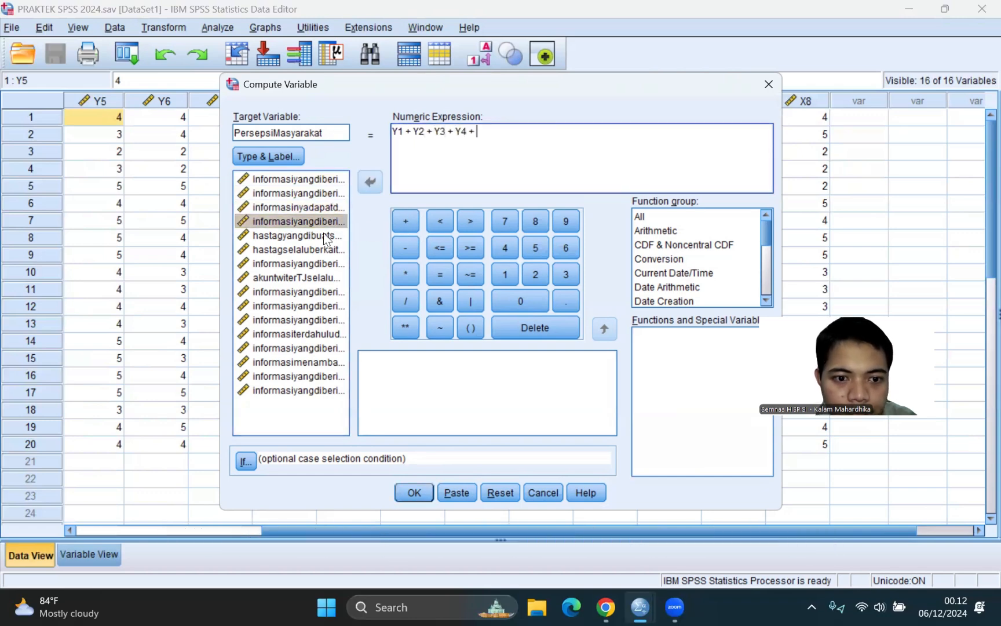
click(326, 236)
click(370, 182)
click(405, 221)
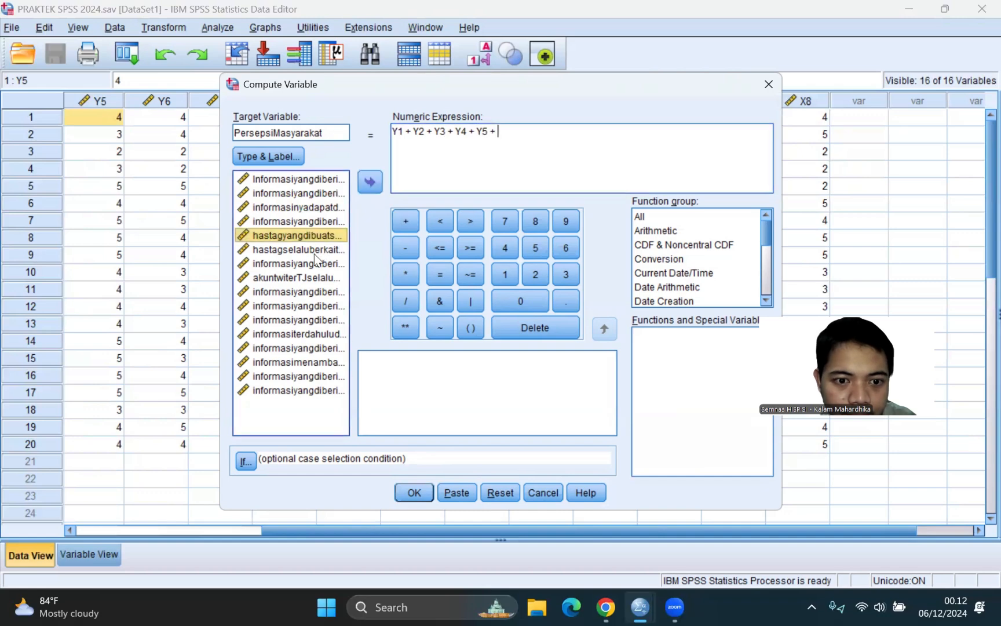
click(313, 251)
click(369, 183)
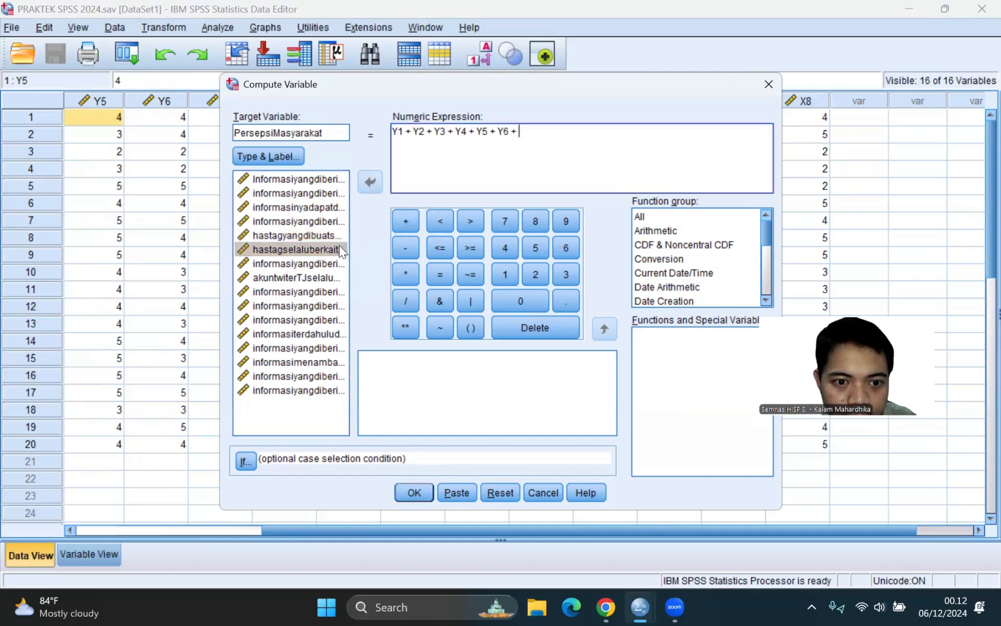
click(334, 263)
click(369, 183)
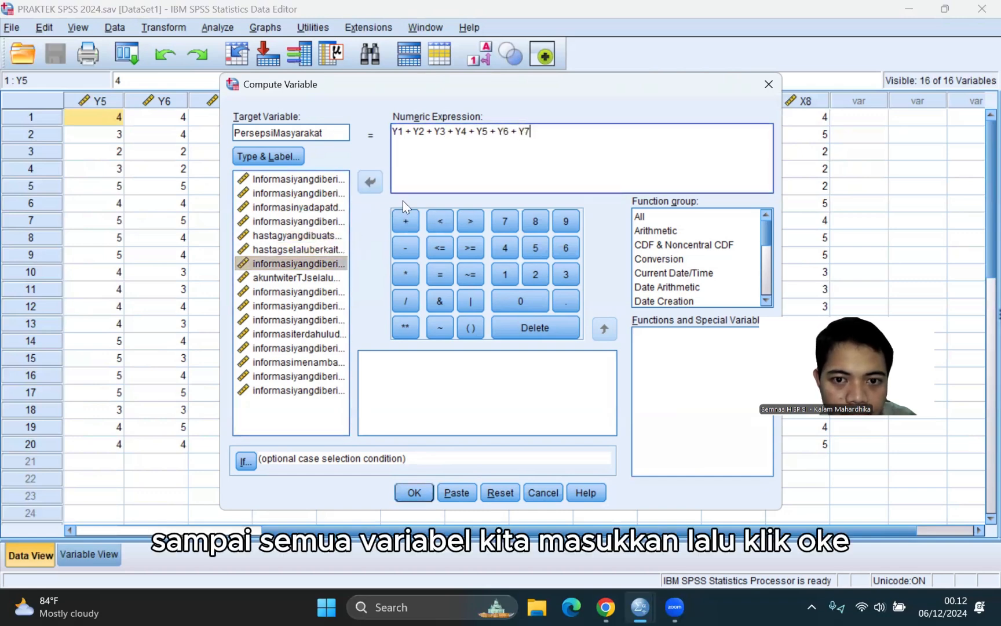
click(405, 221)
click(337, 278)
click(370, 184)
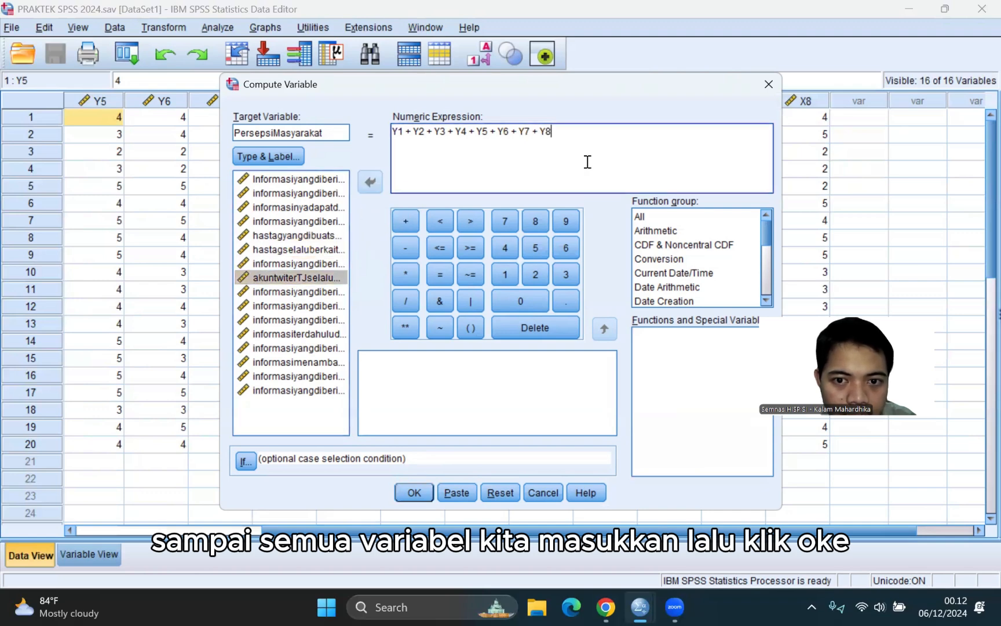
- Run the PersepsiMasyarakat computation and return to the dataset to view the new column after X8
click(414, 493)
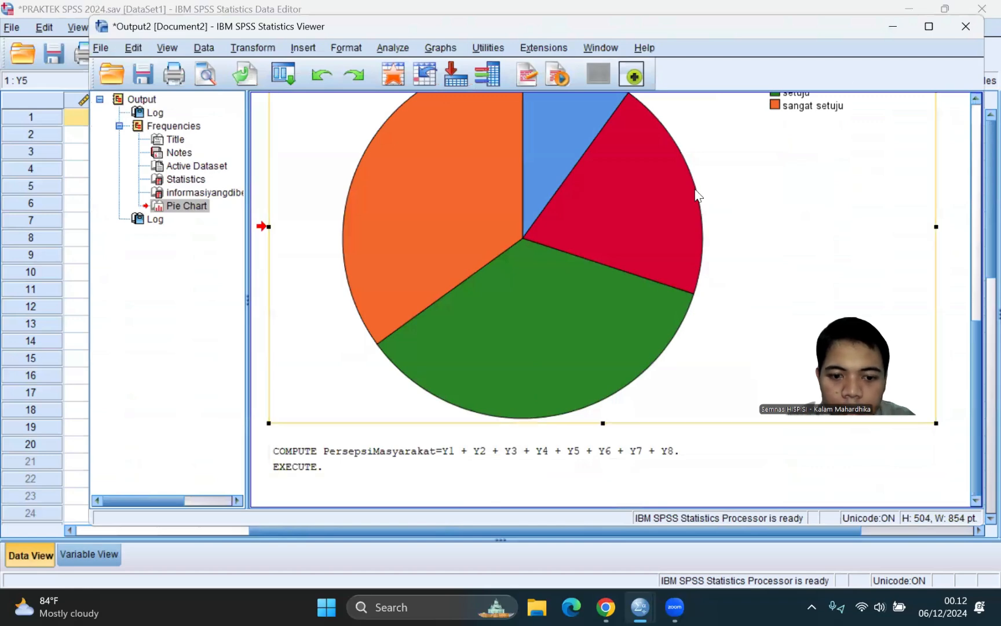
click(62, 344)
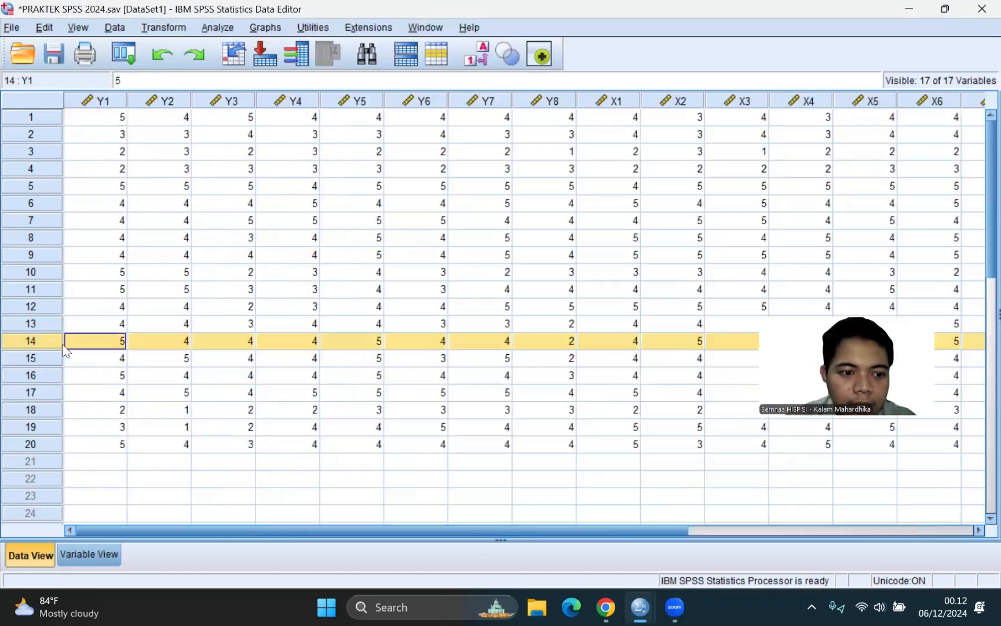
drag(389, 530, 689, 528)
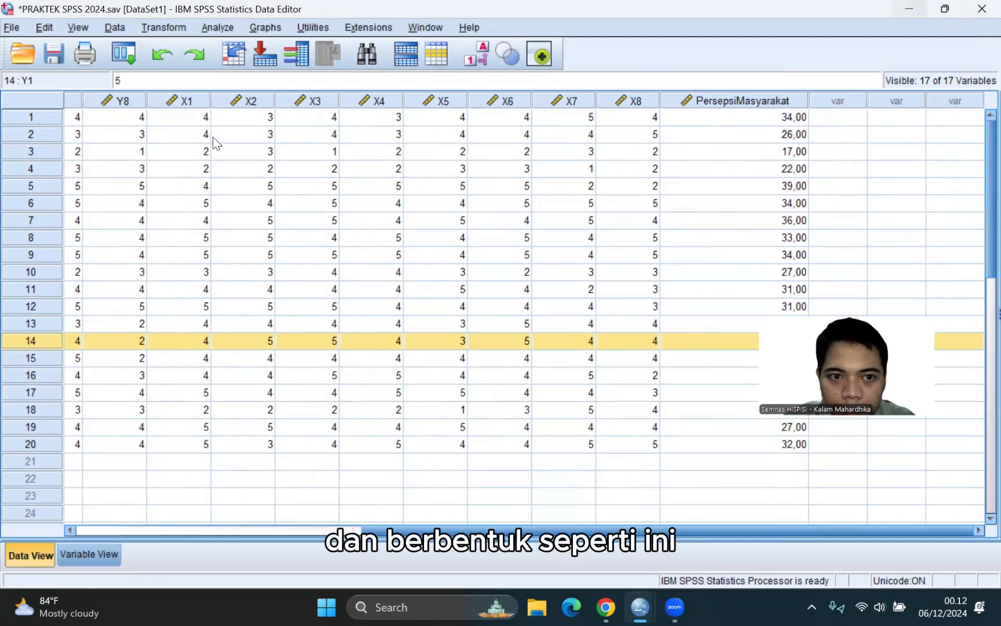
- Start another Compute Variable transformation and clear the previous Y-item numeric expression
click(160, 28)
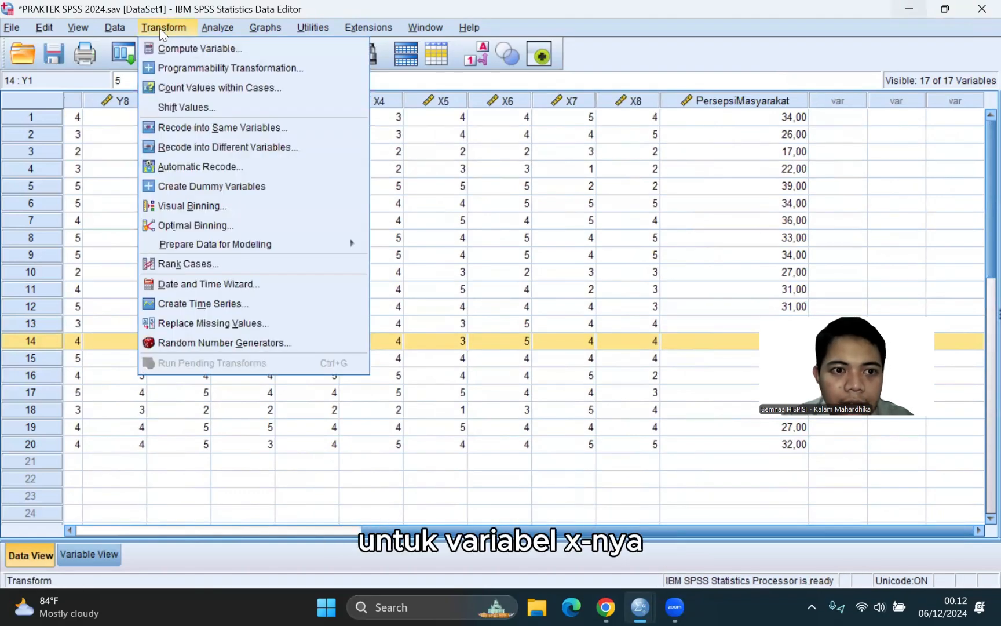
click(189, 45)
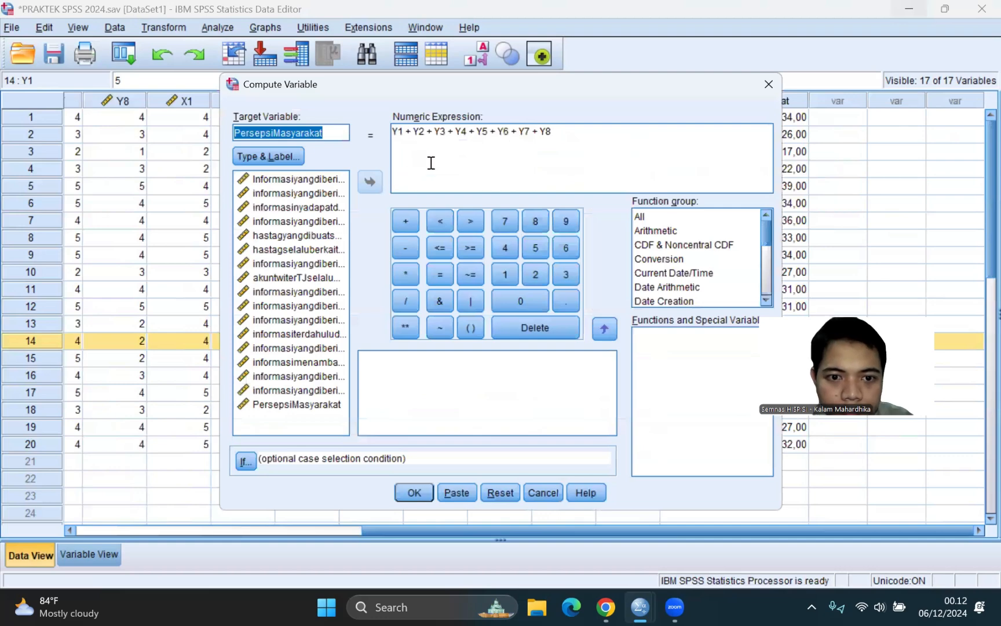
drag(556, 132, 200, 136)
key(Delete)
- Name the target variable InformasiTwitter in place of PersepsiMasyarakat
key(Caps_Lock)
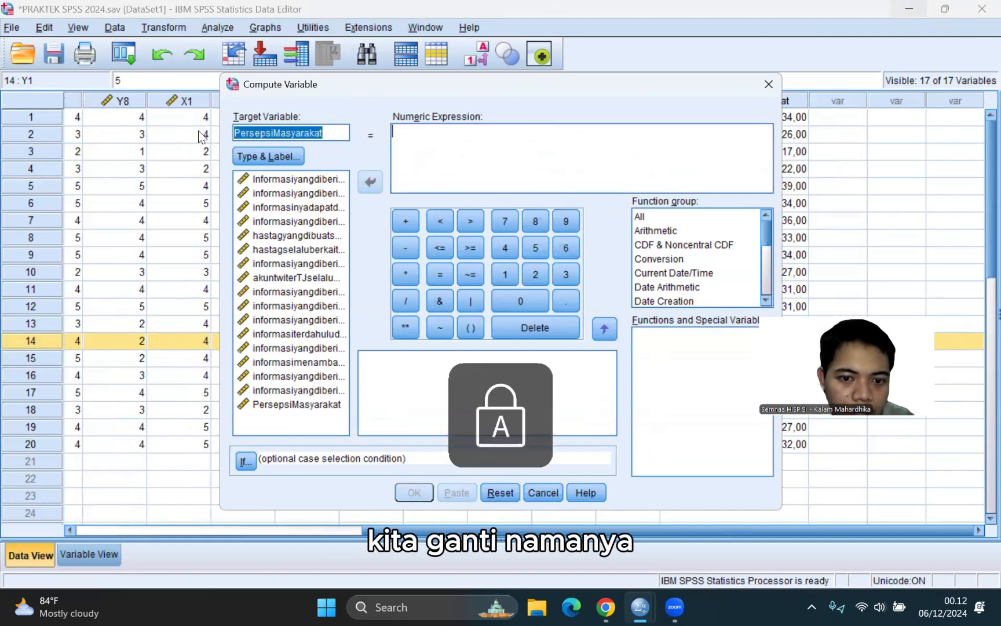
text(I)
key(Caps_Lock)
text(nfo)
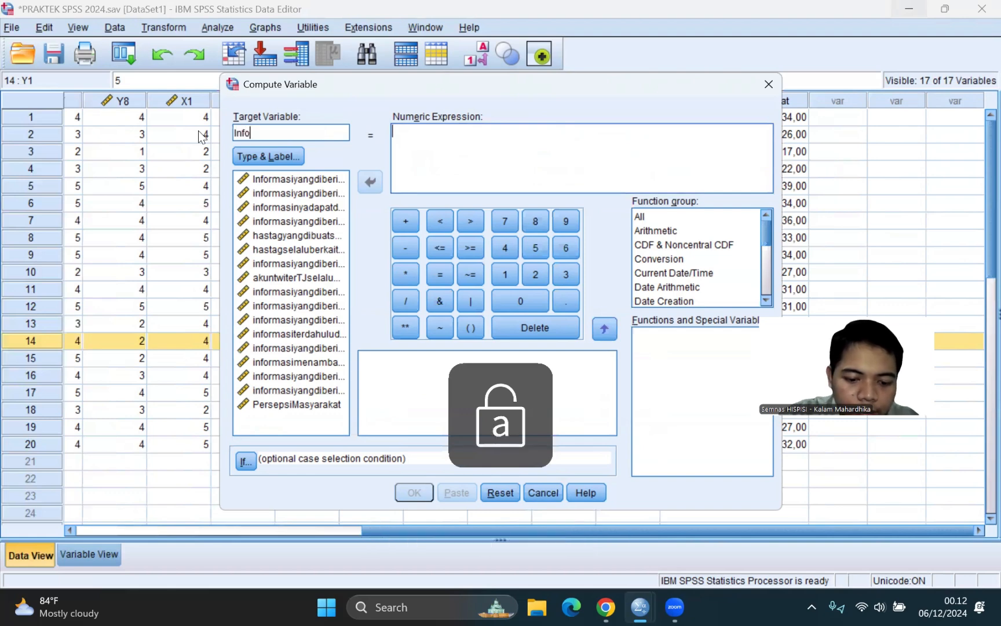
text(rmasi)
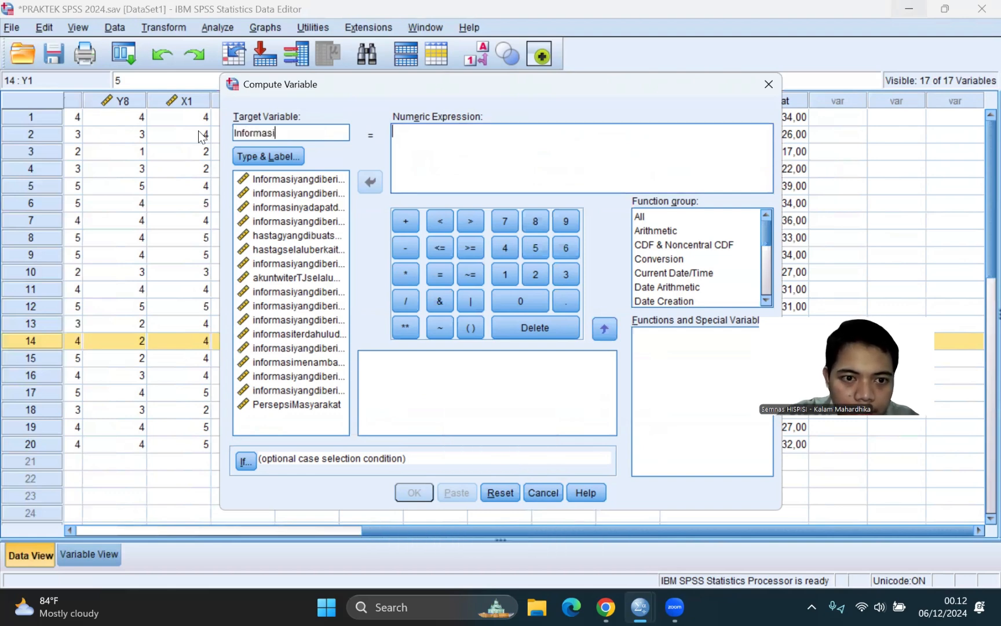
key(Caps_Lock)
text(T)
key(Caps_Lock)
text(iw)
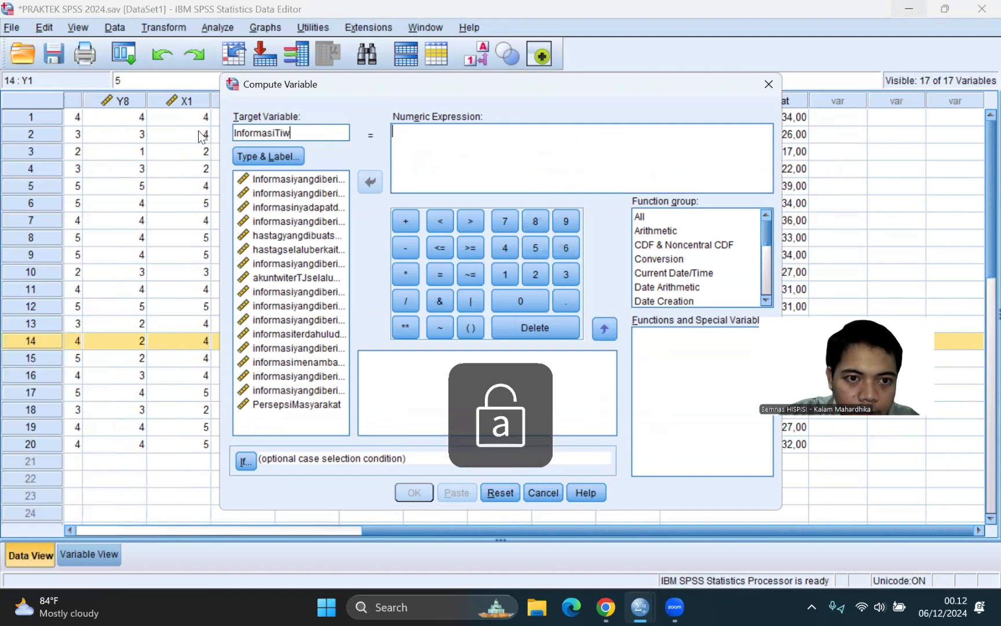
key(BackSpace)
key(BackSpace)
text(witter)
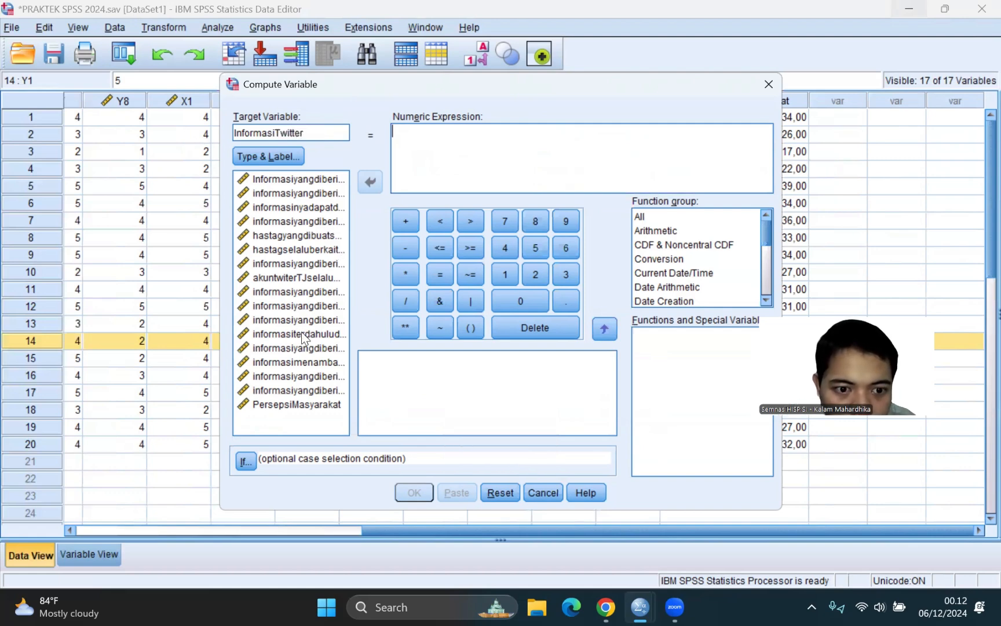
- Build the numeric expression for InformasiTwitter as the sum of items X1, X2, X3 and X4
click(294, 292)
click(371, 180)
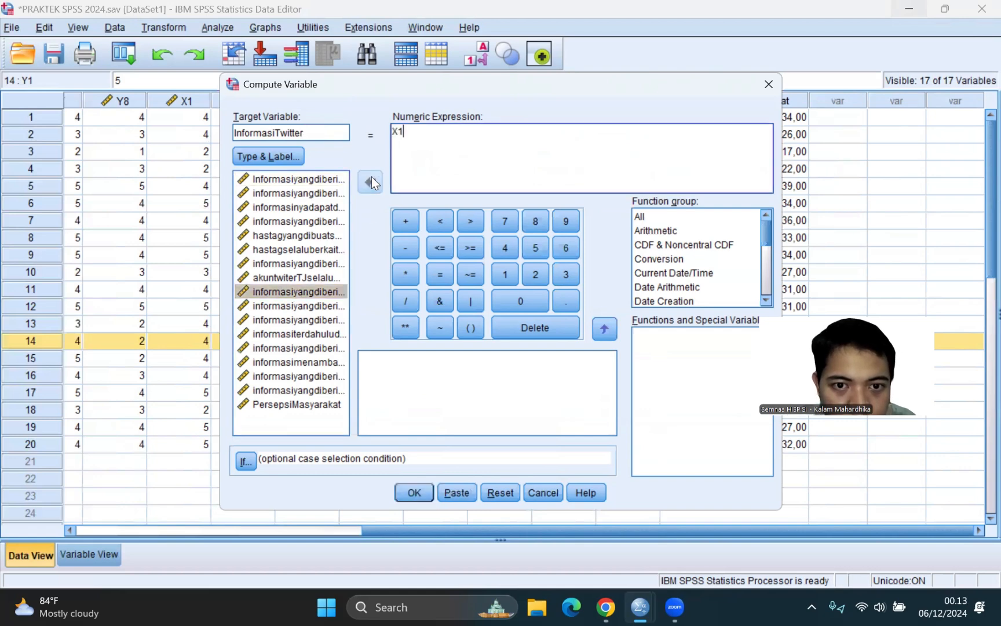
click(407, 219)
click(295, 306)
click(371, 182)
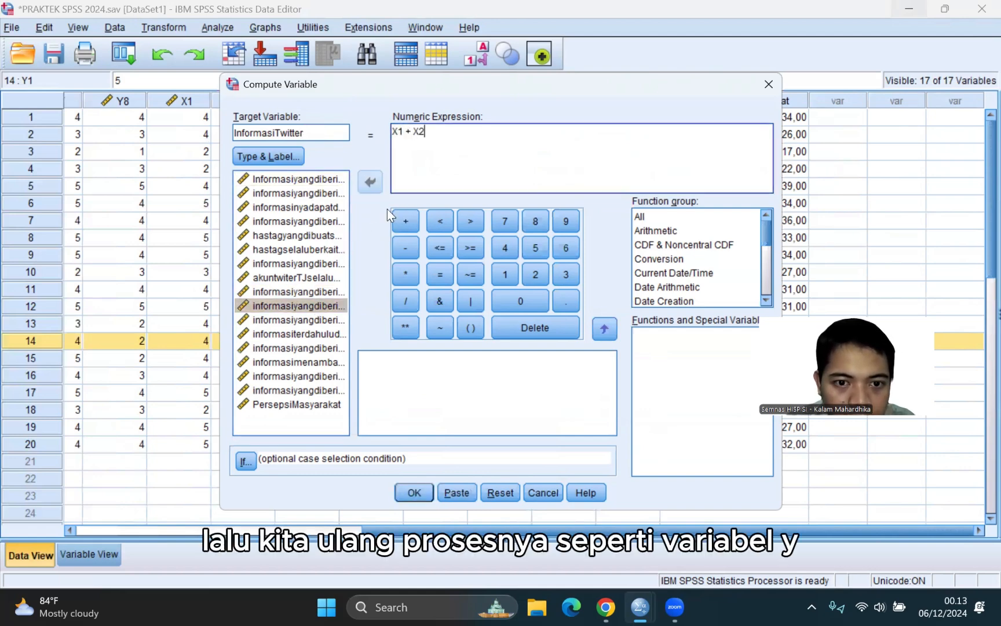
click(323, 319)
click(370, 182)
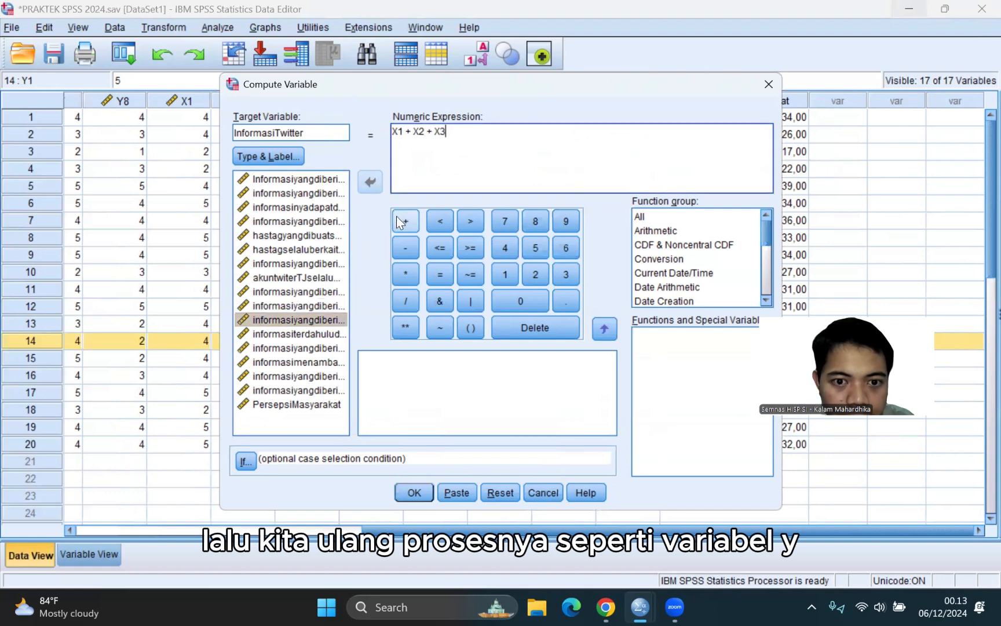
click(405, 221)
click(329, 331)
click(370, 183)
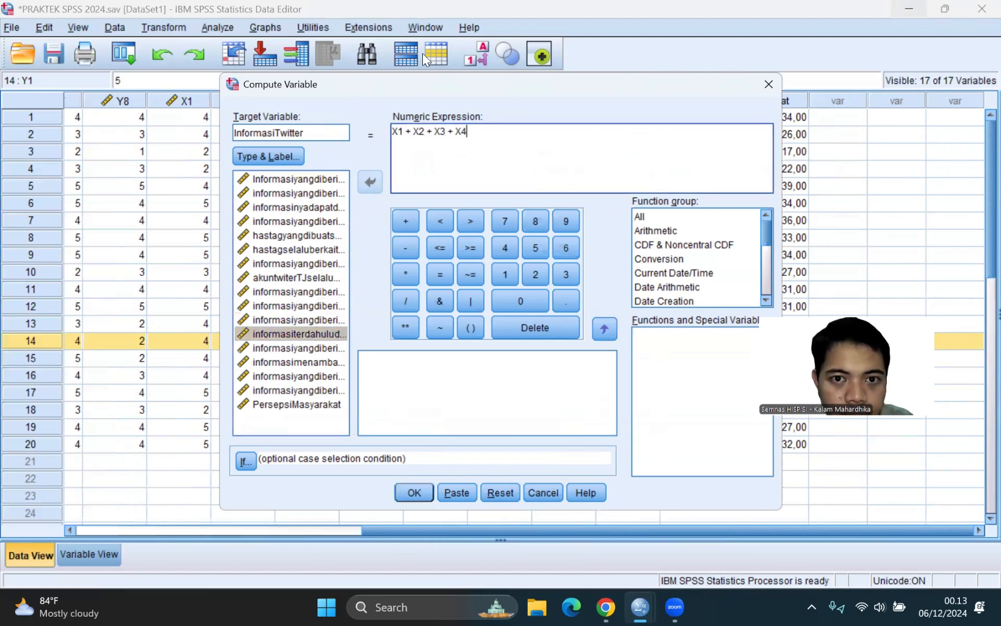
- Extend the sum in the numeric expression with items X5, X6, X7 and X8
click(411, 225)
click(318, 347)
click(370, 182)
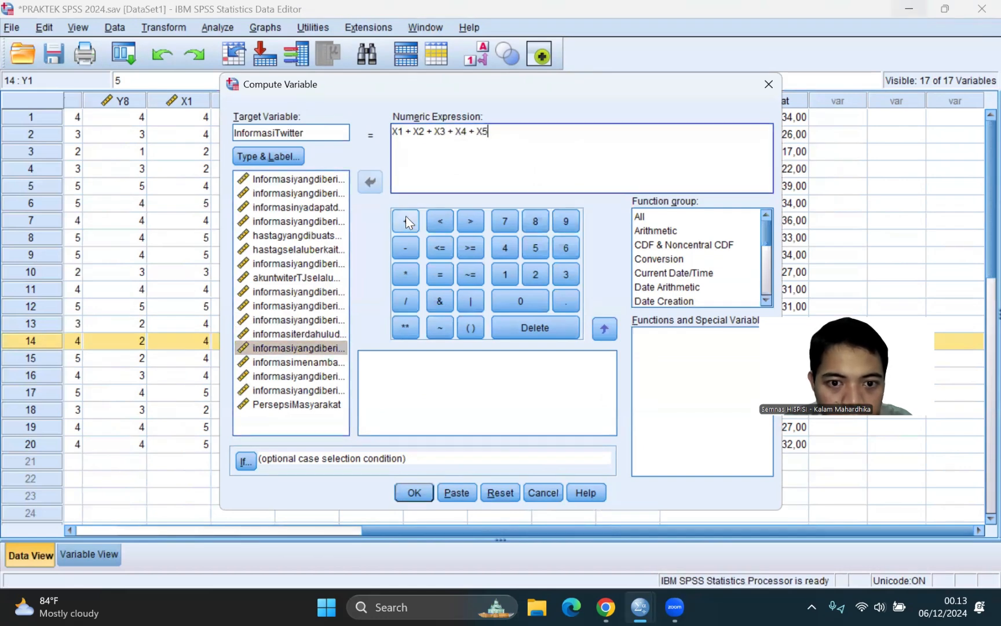
click(406, 221)
click(301, 362)
click(369, 184)
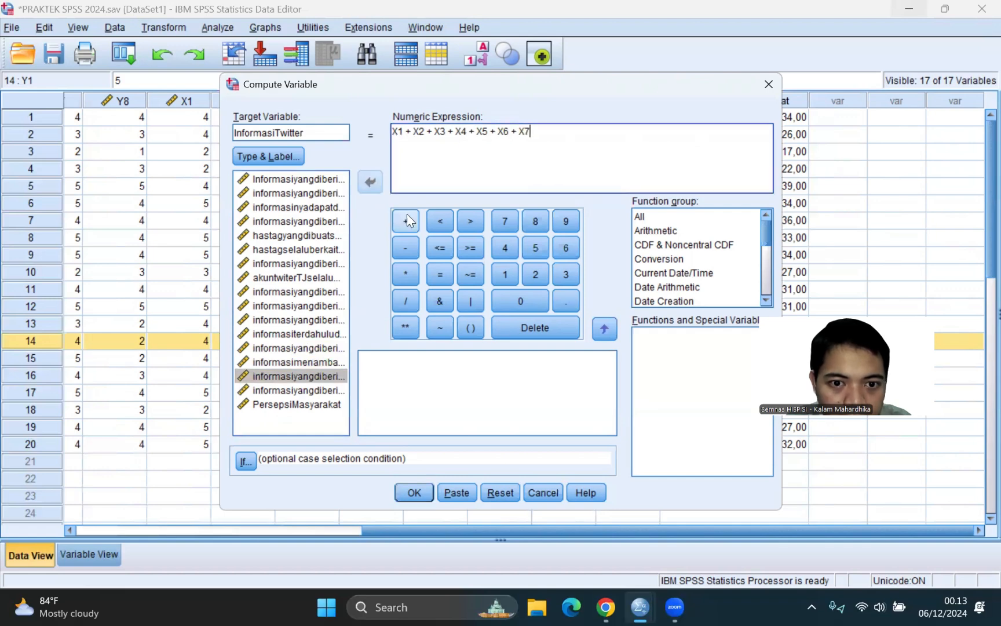
click(407, 217)
click(320, 390)
click(365, 184)
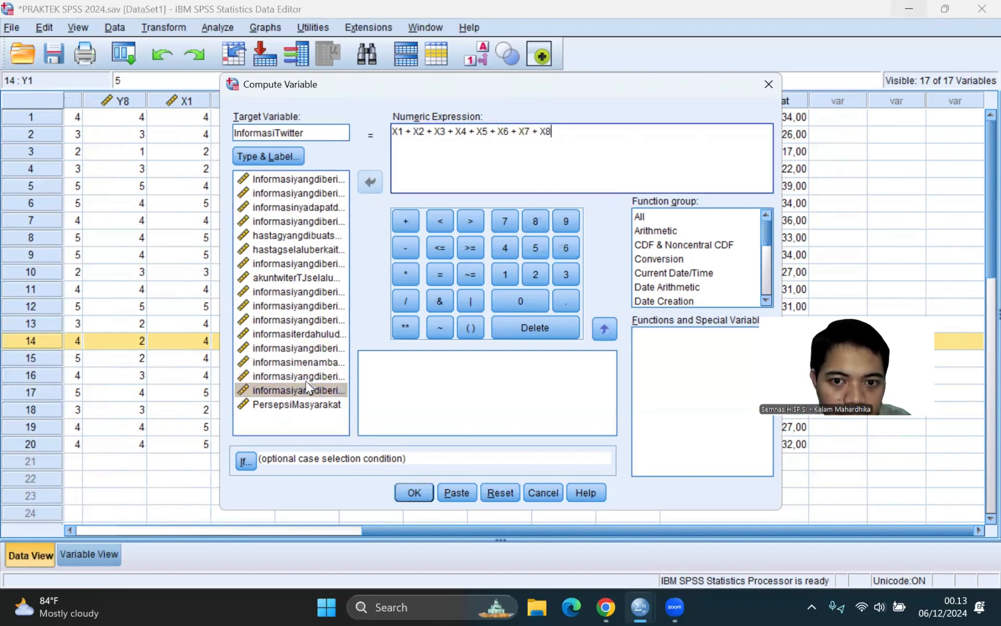
- Run the InformasiTwitter computation and return to the dataset to view the two total-score columns after X8
click(415, 492)
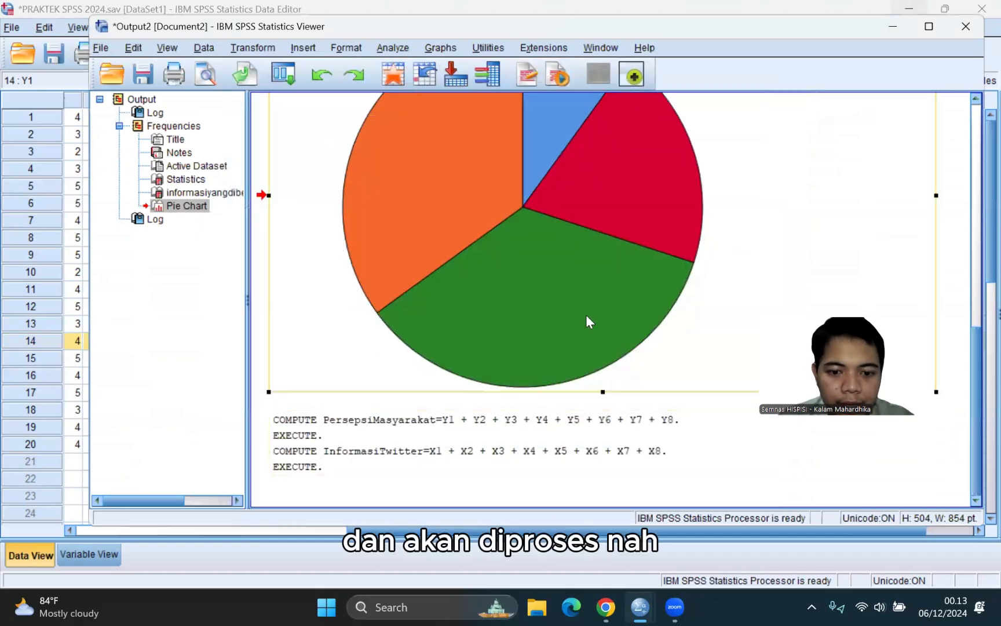
click(37, 313)
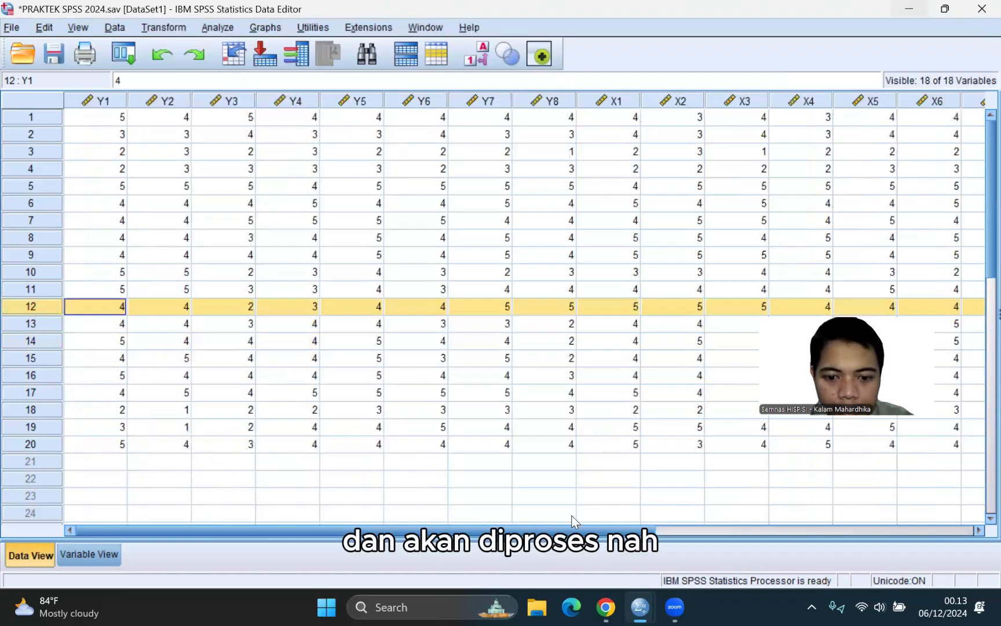
drag(573, 524, 921, 479)
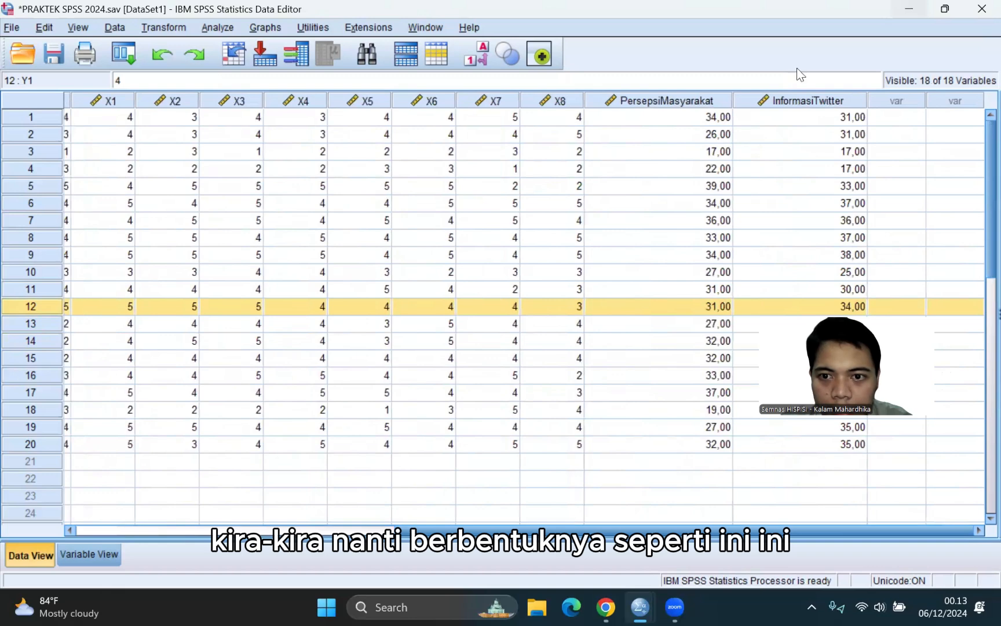
click(675, 135)
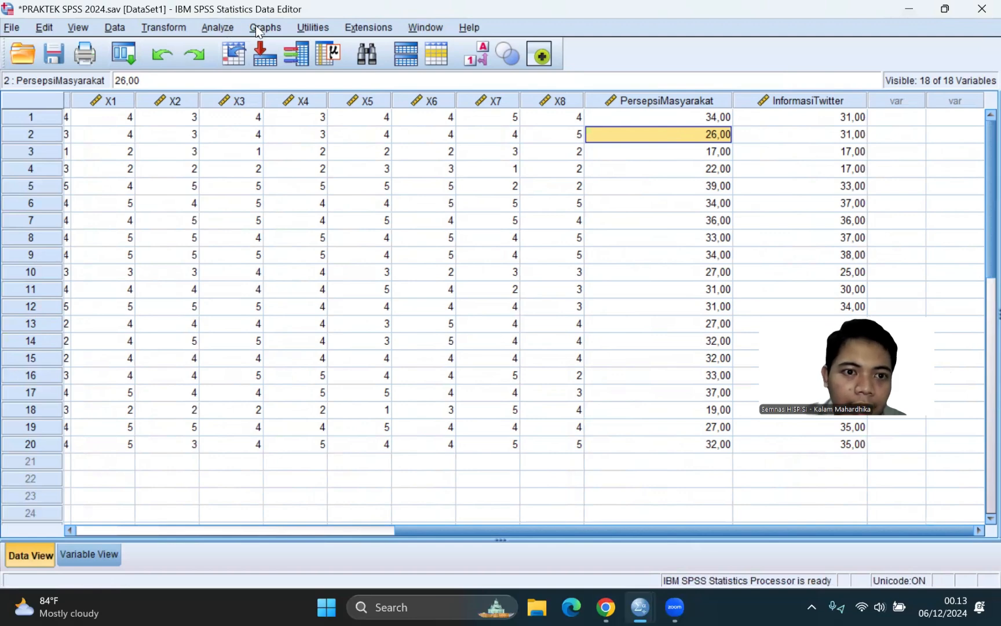
- Set up a linear regression with PersepsiMasyarakat as the dependent variable and InformasiTwitter as the independent variable
click(217, 28)
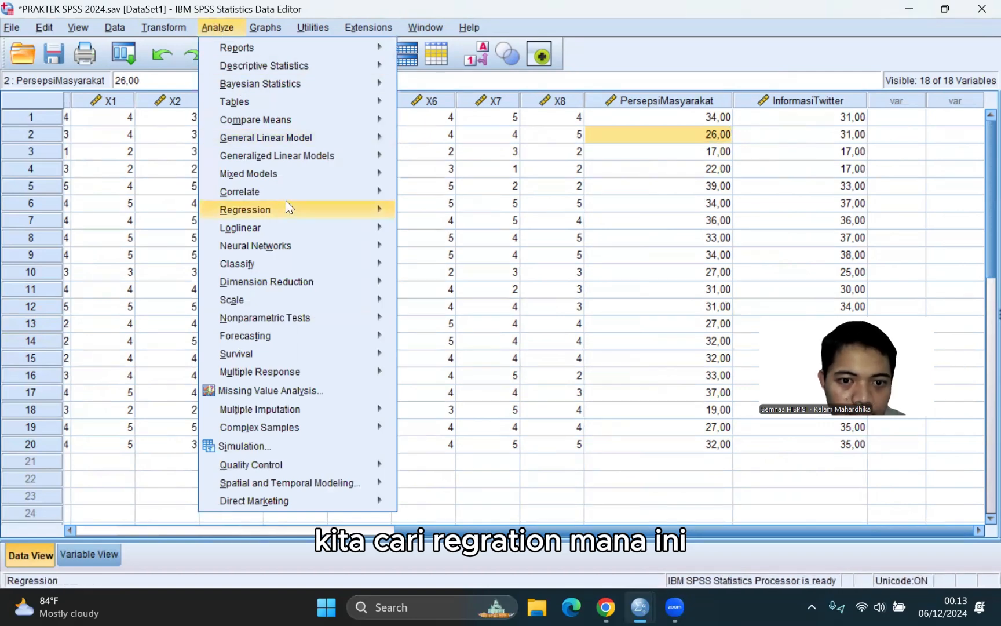
mouse_move(316, 207)
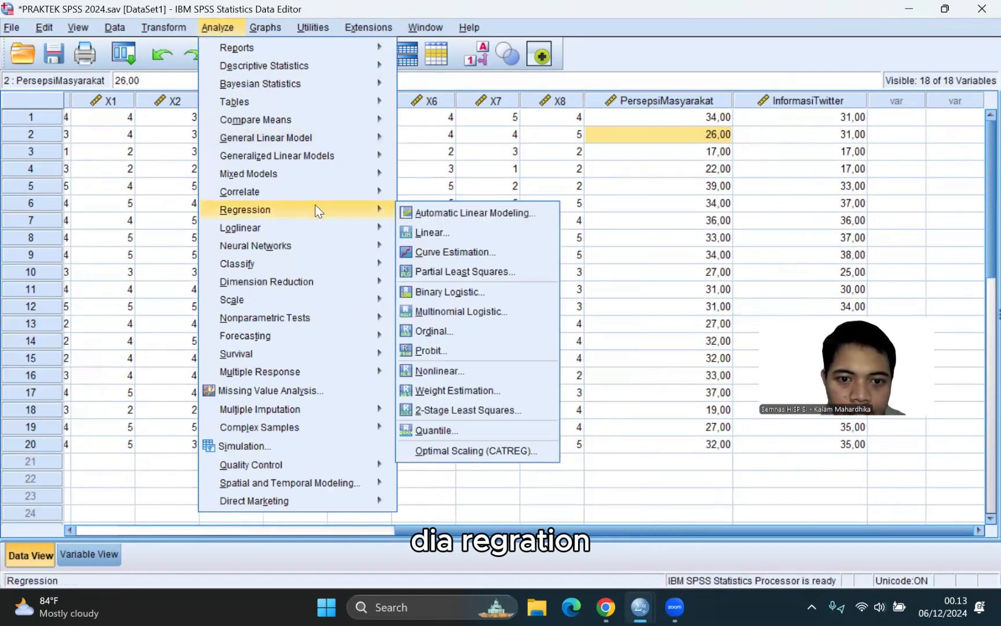
click(444, 231)
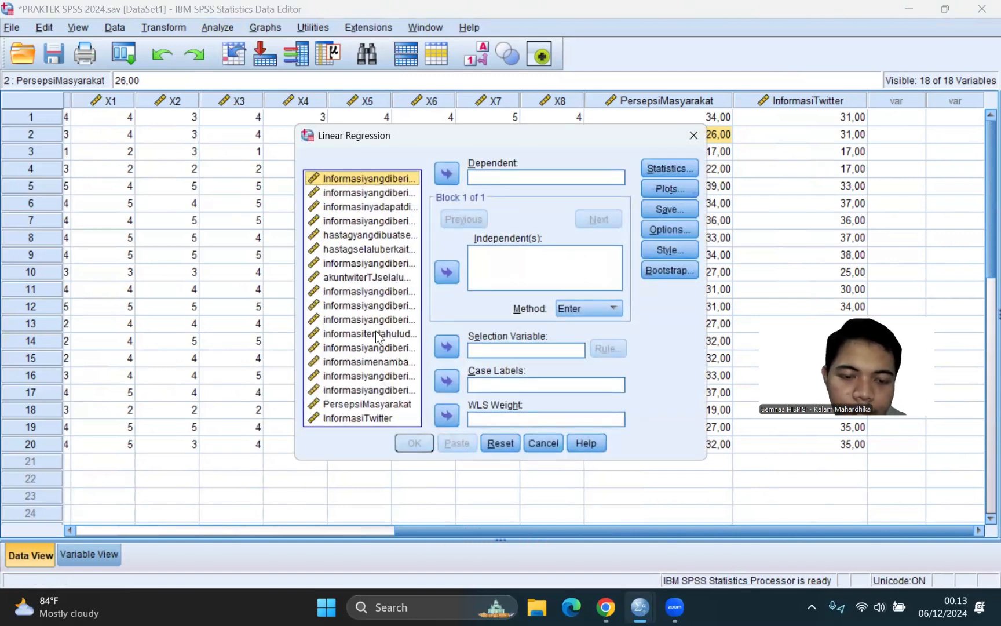
click(403, 404)
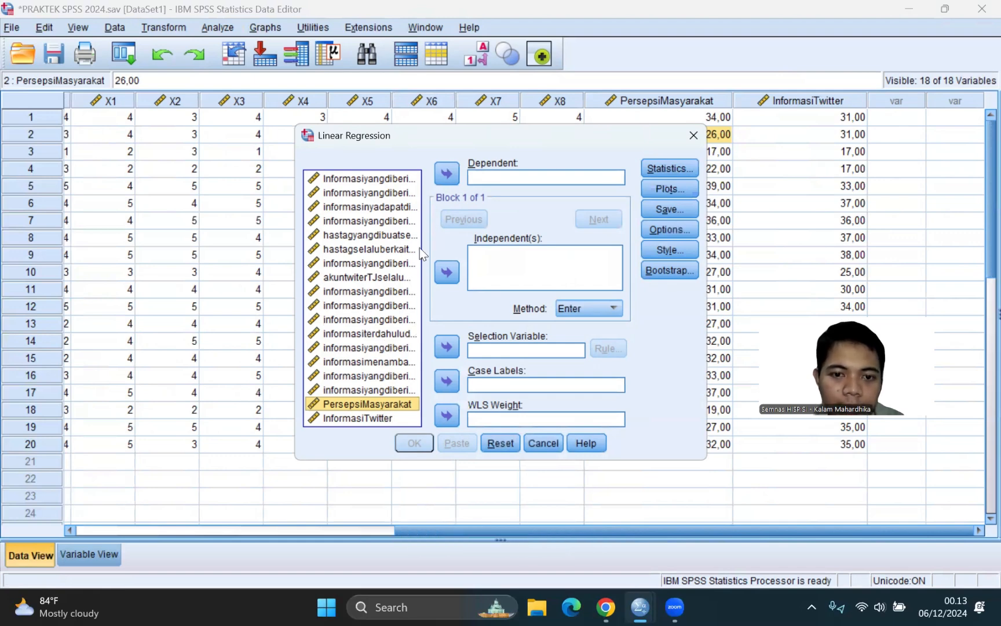
click(447, 175)
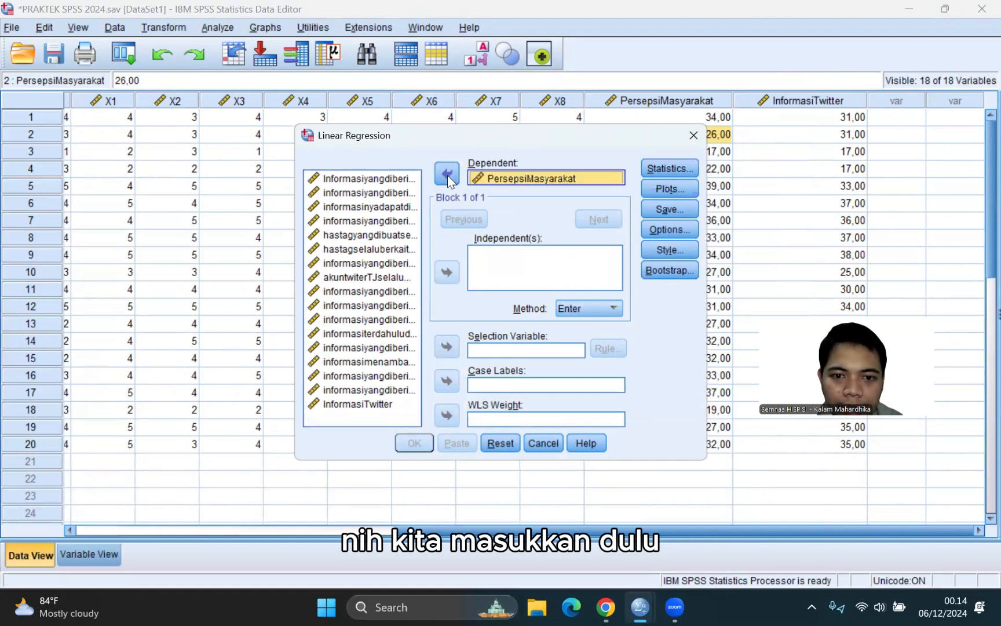
click(388, 403)
click(445, 278)
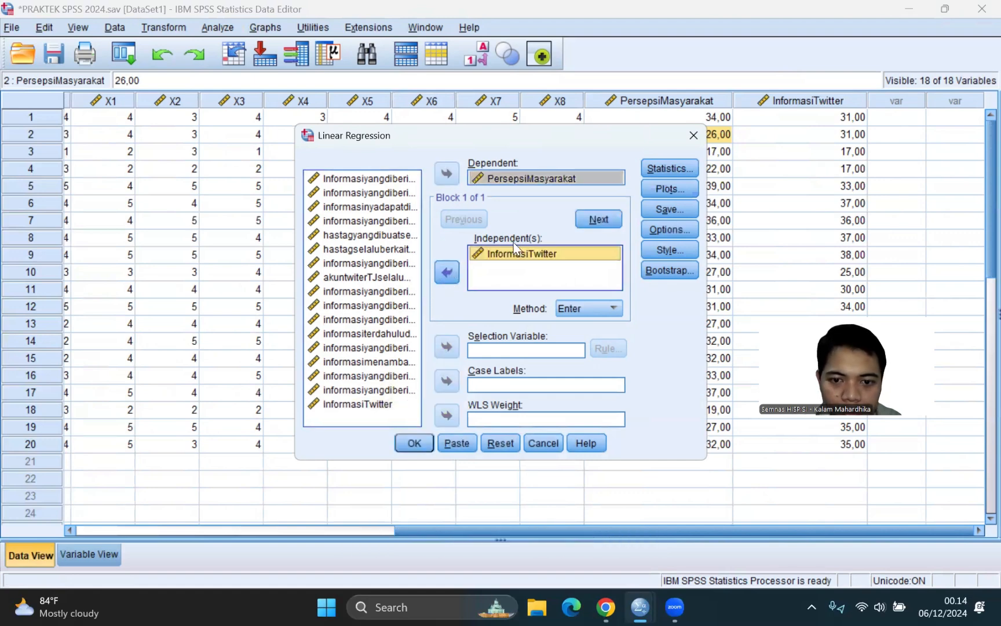
- Set the regression to save unstandardized residuals and run it
click(669, 209)
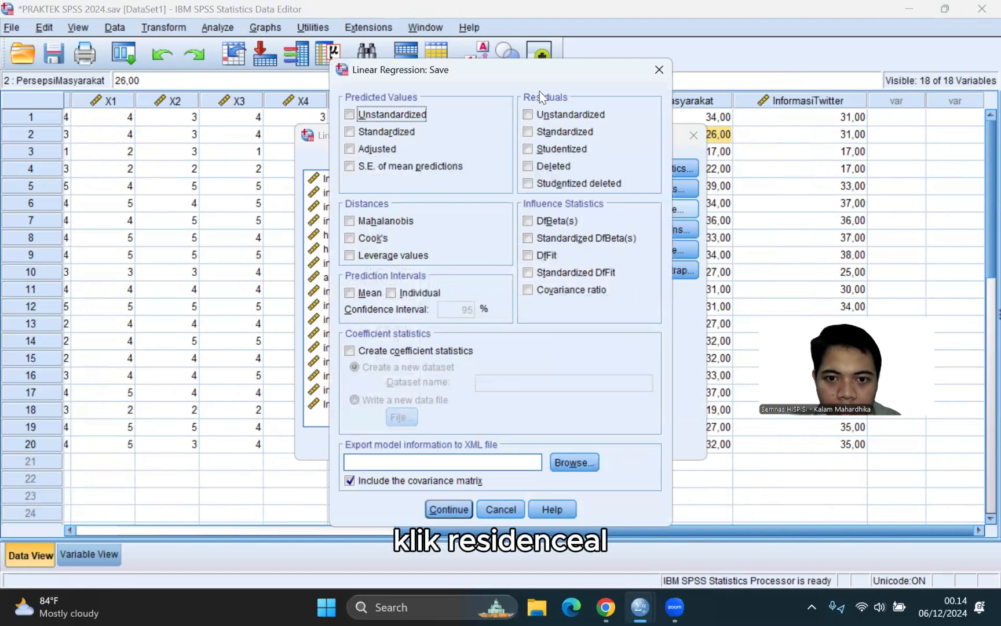
click(528, 115)
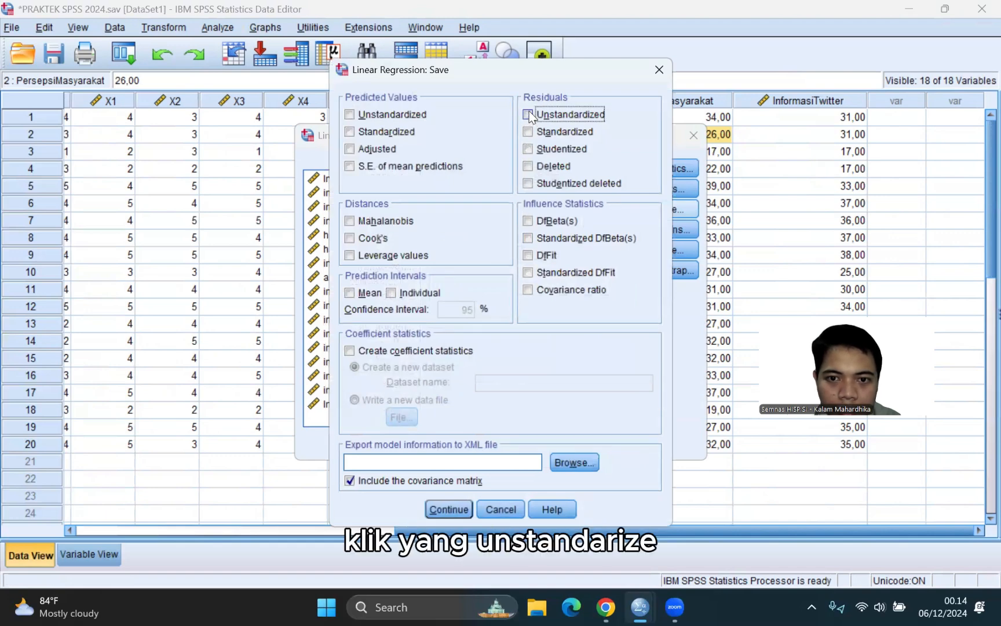
click(456, 507)
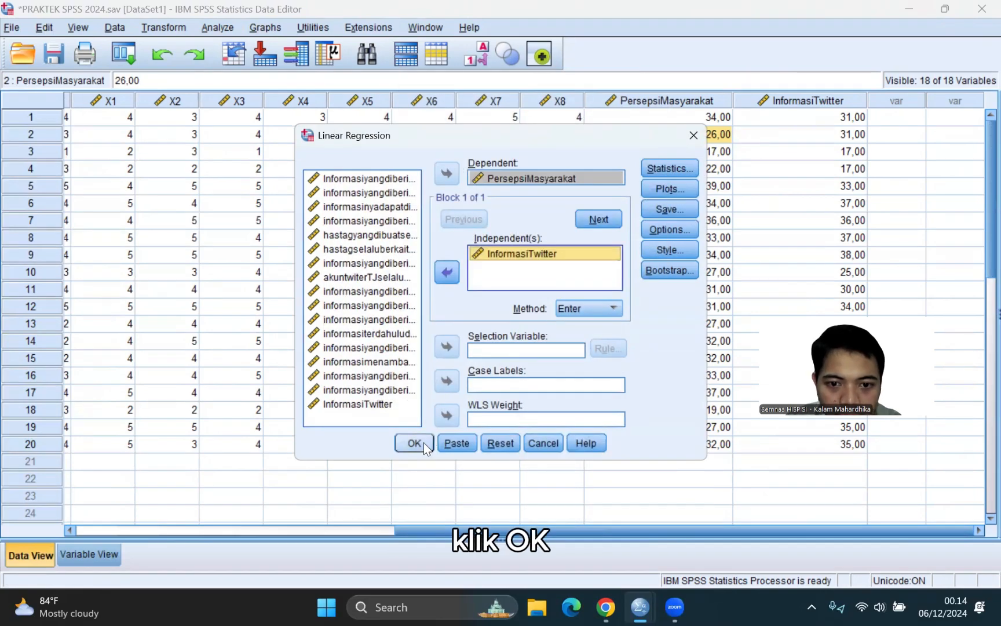
click(423, 443)
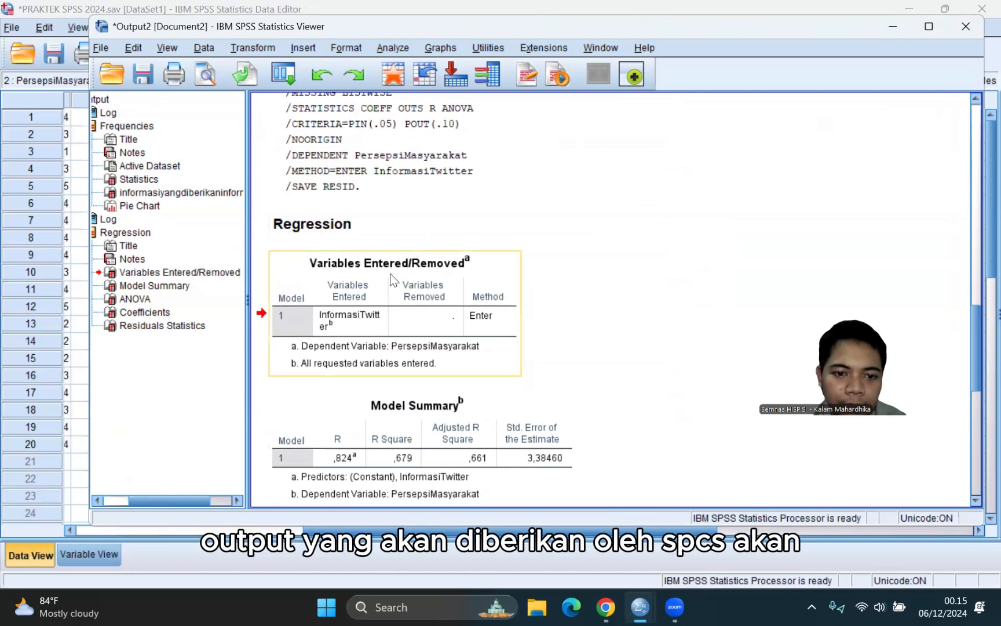
- Examine the regression output tables from Variables Entered/Removed to Residuals Statistics, and return to the dataset to view the saved residuals
scroll(375, 227, down, 3)
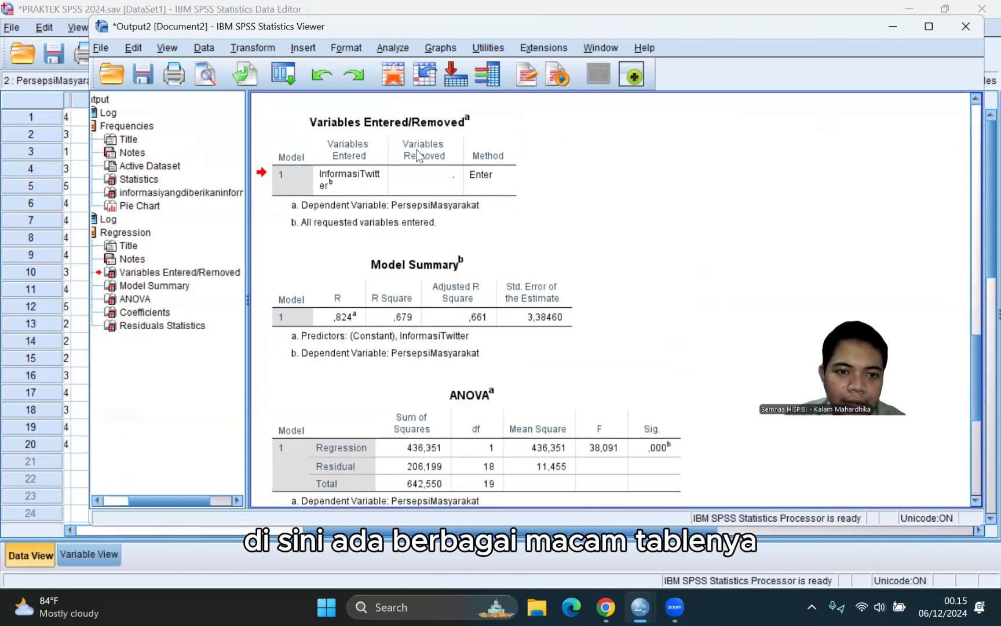
scroll(447, 267, down, 7)
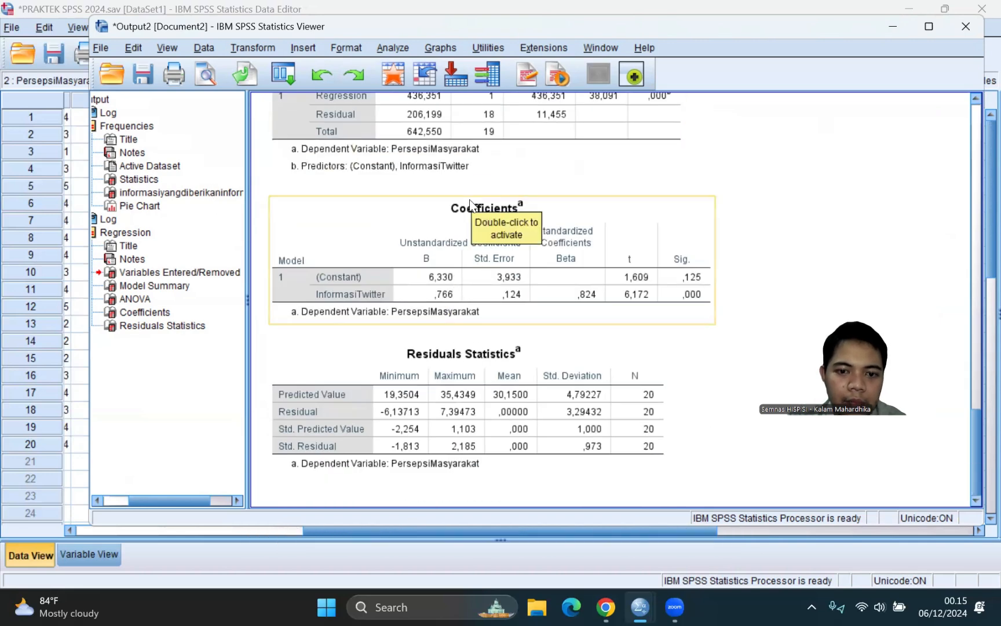
scroll(447, 238, up, 3)
scroll(475, 375, down, 2)
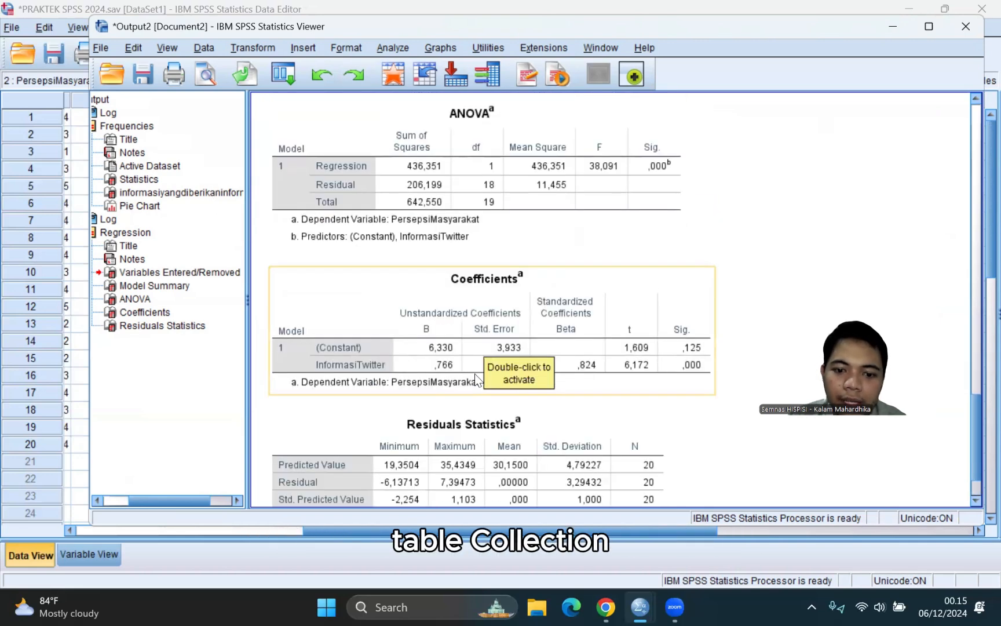
scroll(474, 375, down, 2)
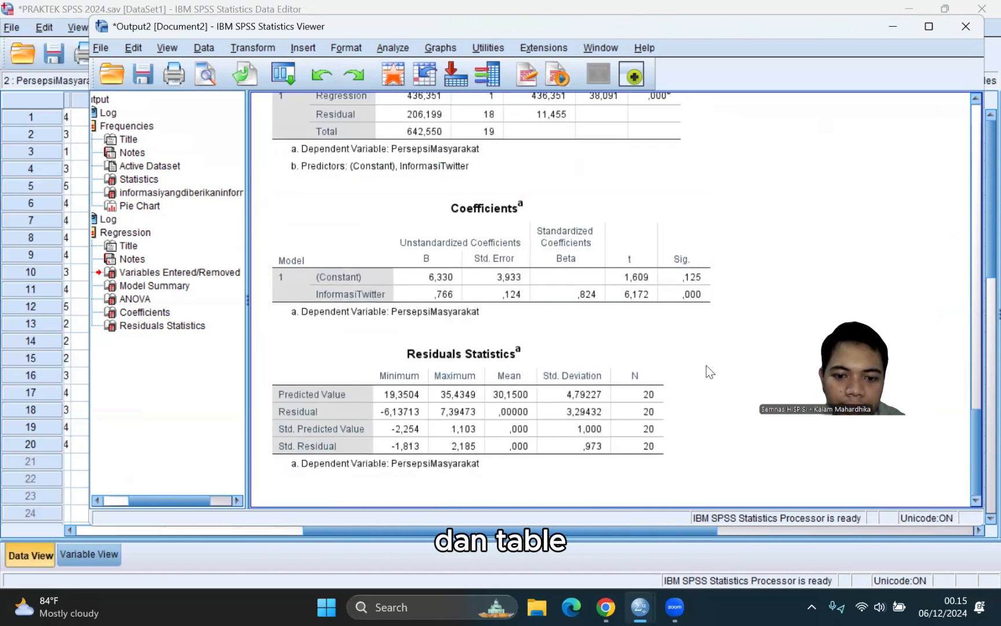
click(607, 419)
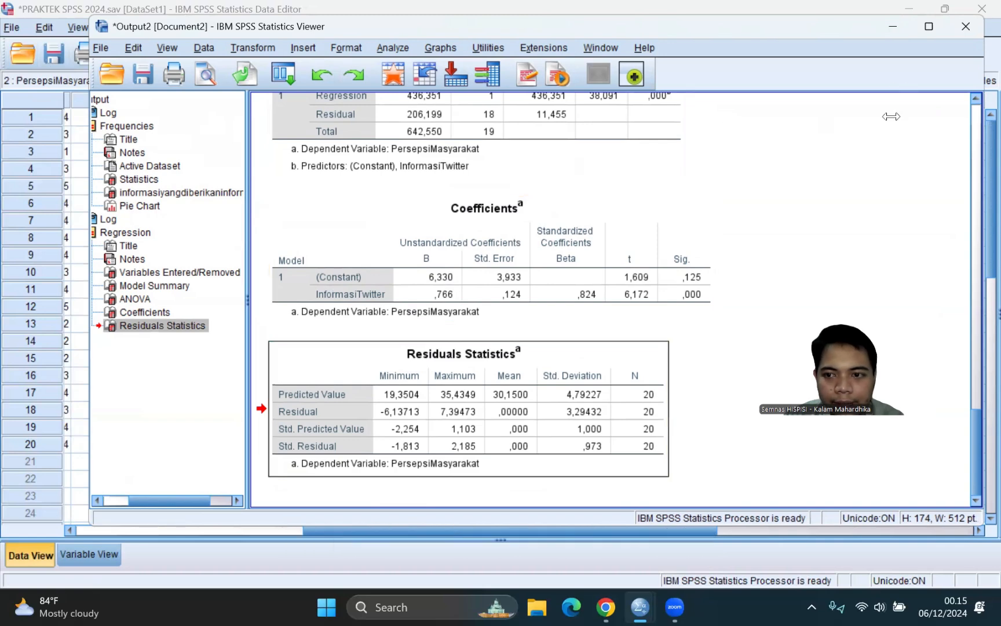
click(874, 7)
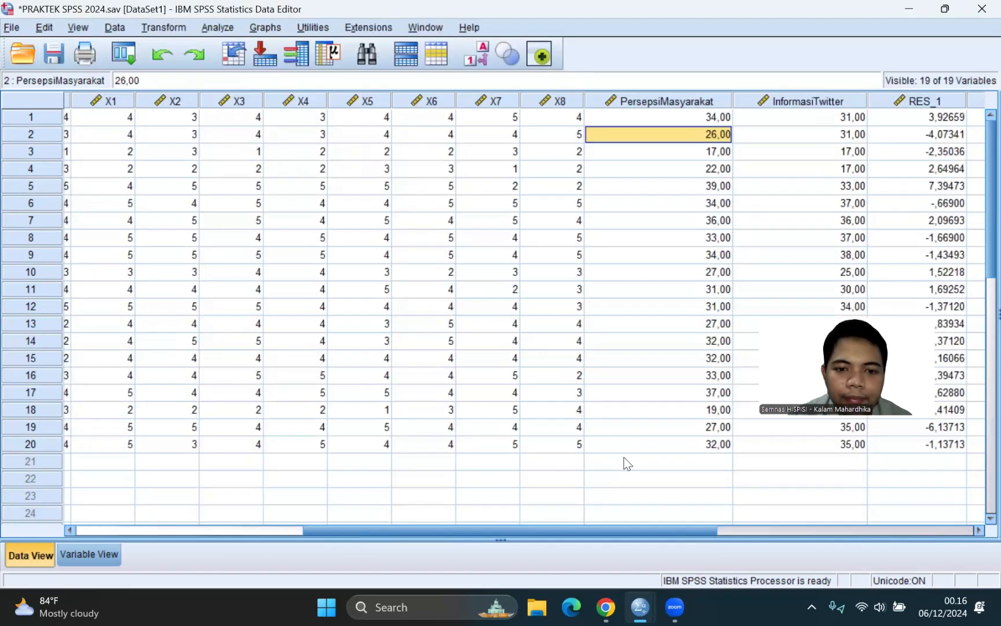